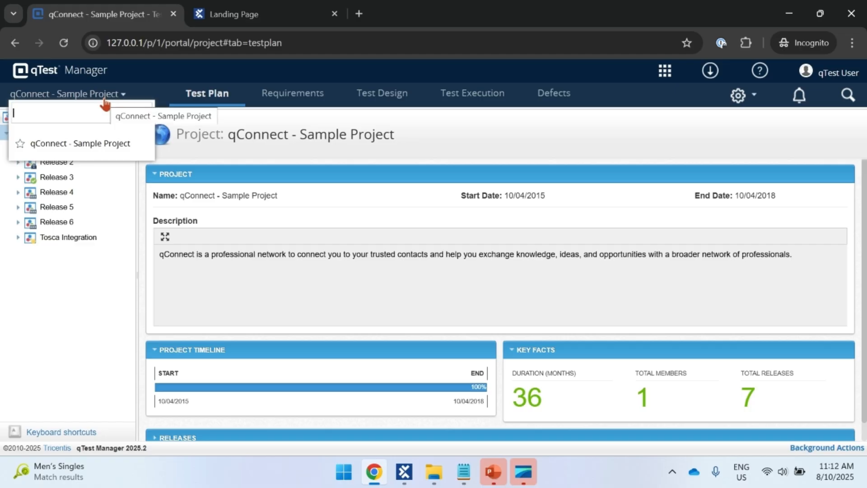
Step: Open the sample project's Automation Settings in qTest Manager and review the Automation and Tosca Integration sections
click(744, 109)
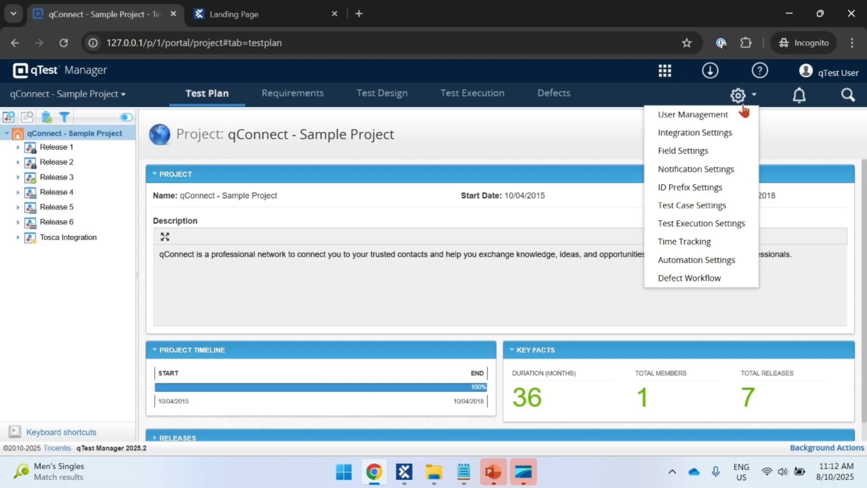
click(707, 261)
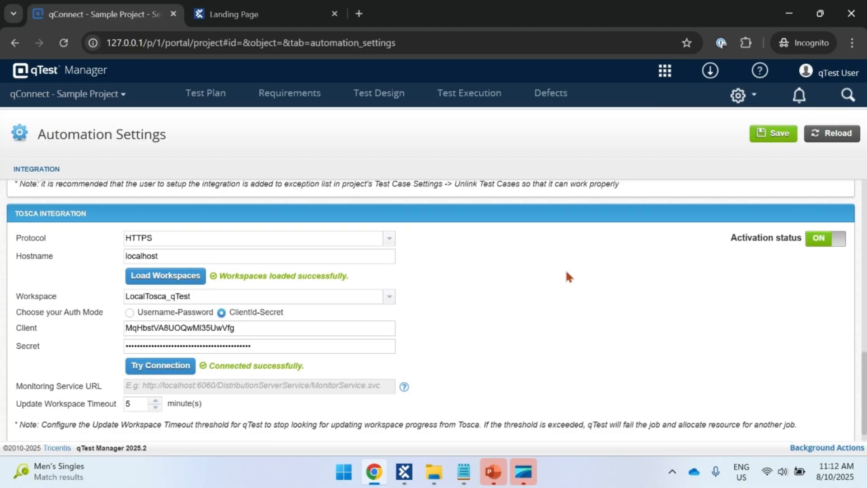
scroll(566, 268, up, 10)
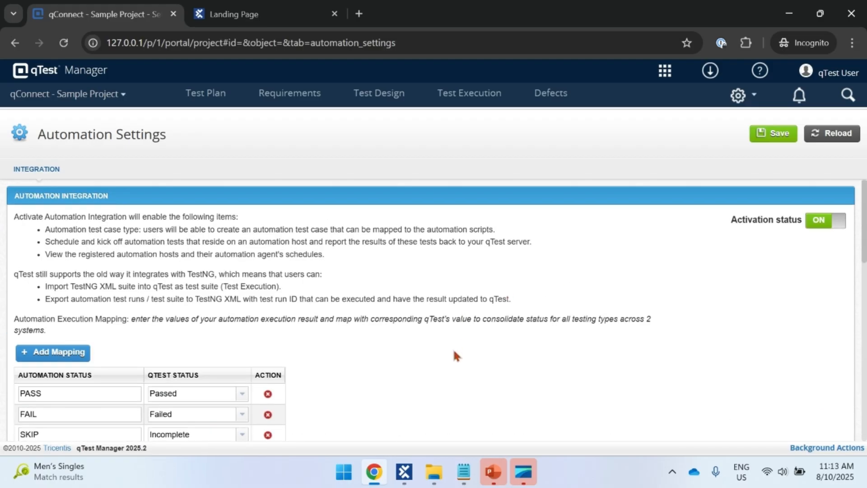
scroll(474, 325, down, 10)
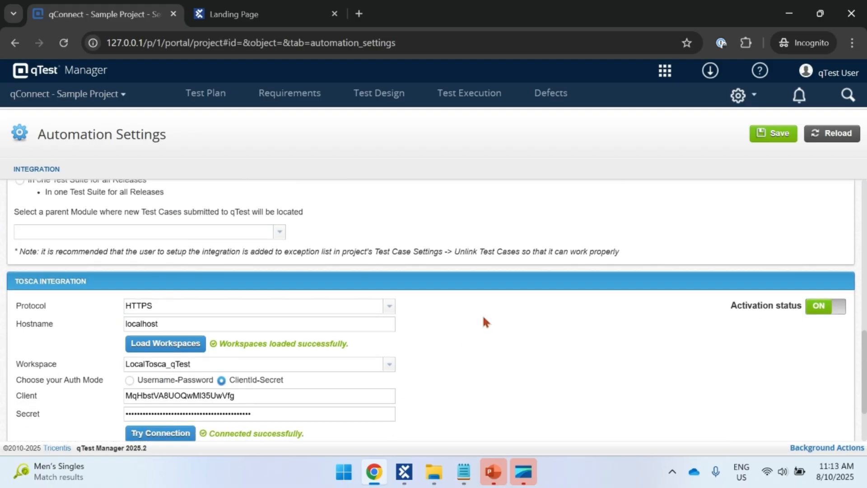
scroll(483, 319, down, 1)
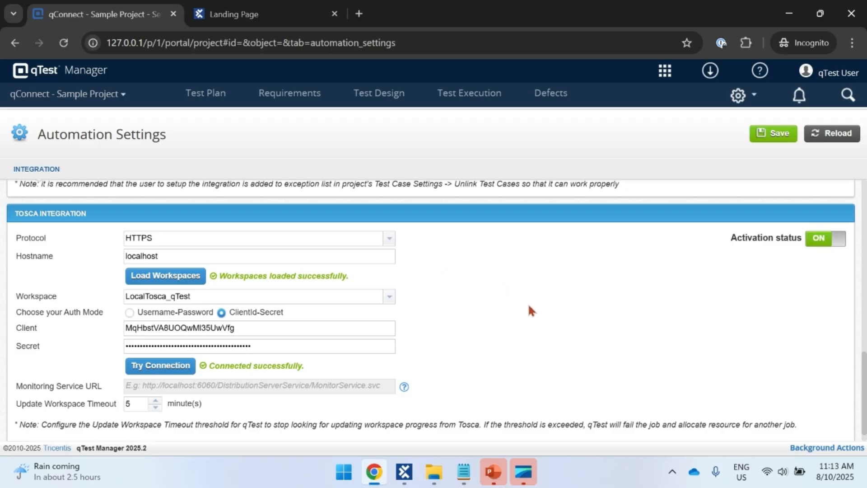
Step: Check the Tosca Server landing page and the ExecutionLists in Tosca Commander, then return to the Tosca Server page
click(239, 14)
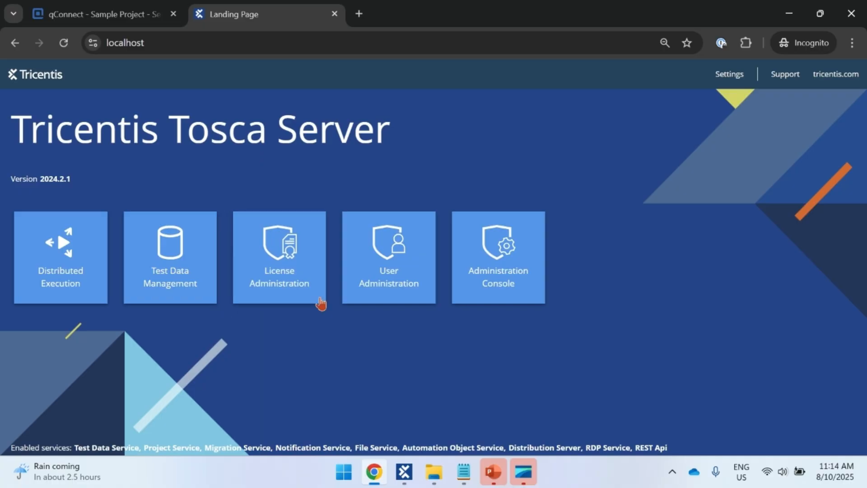
click(409, 482)
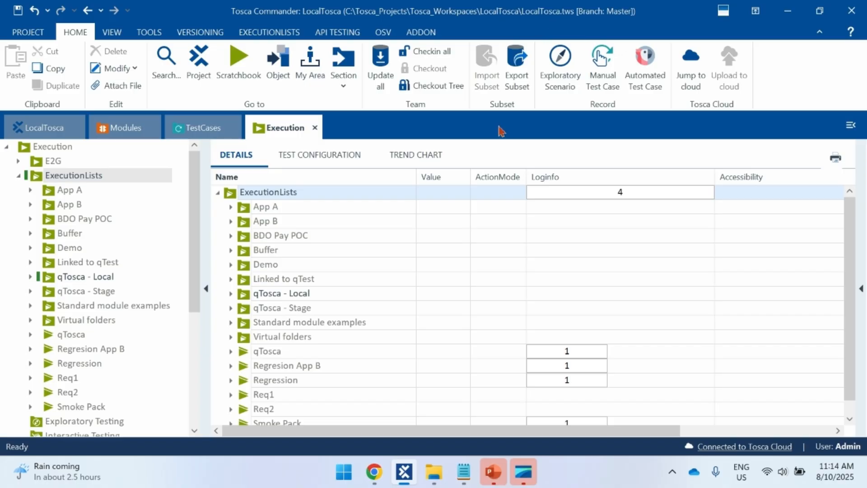
click(433, 473)
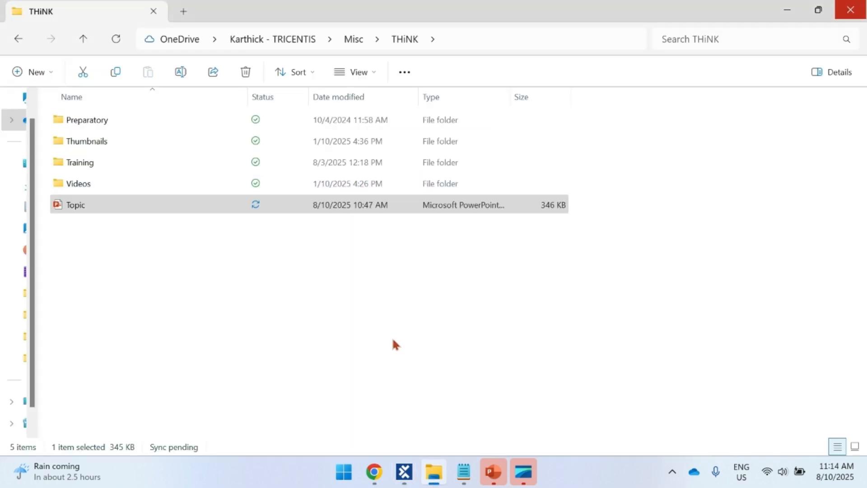
key(alt+Tab)
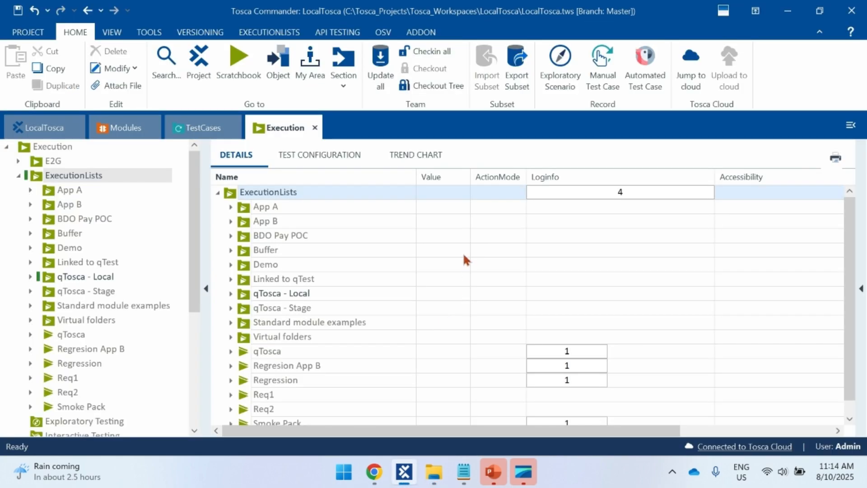
key(alt+Tab)
key(alt+Tab)
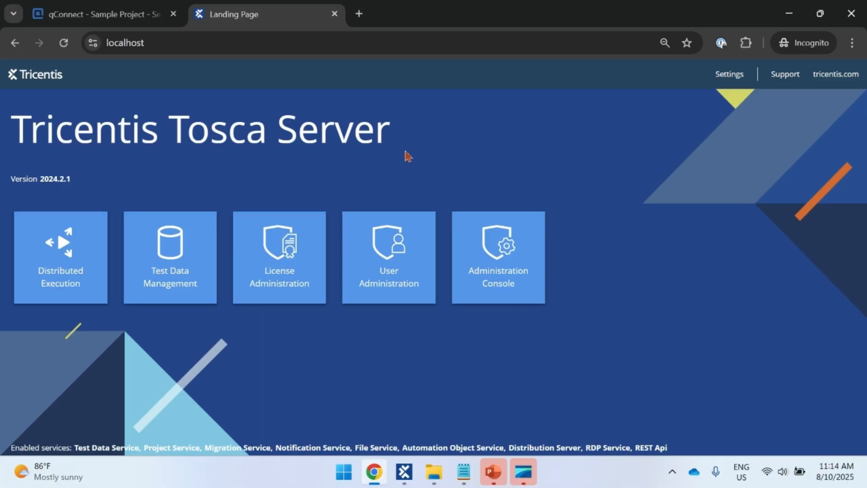
Step: Generate a full-access token named "rqrr" for the account in Tosca User Administration and close the token details
click(391, 285)
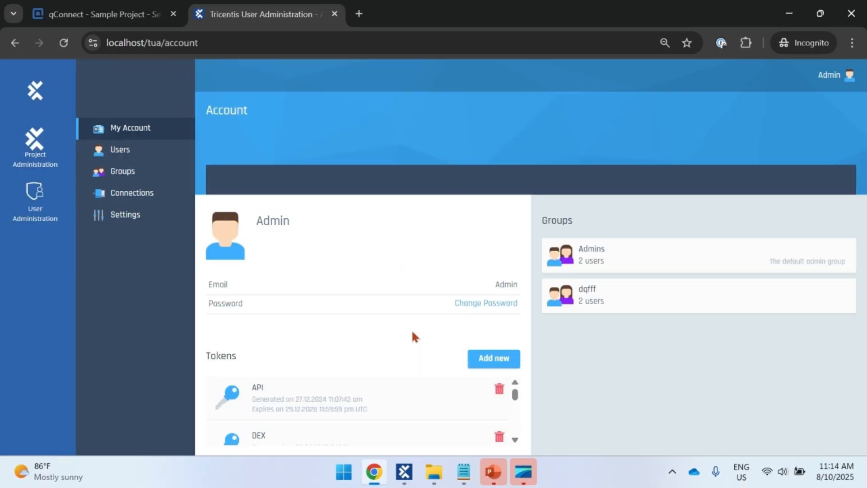
click(491, 368)
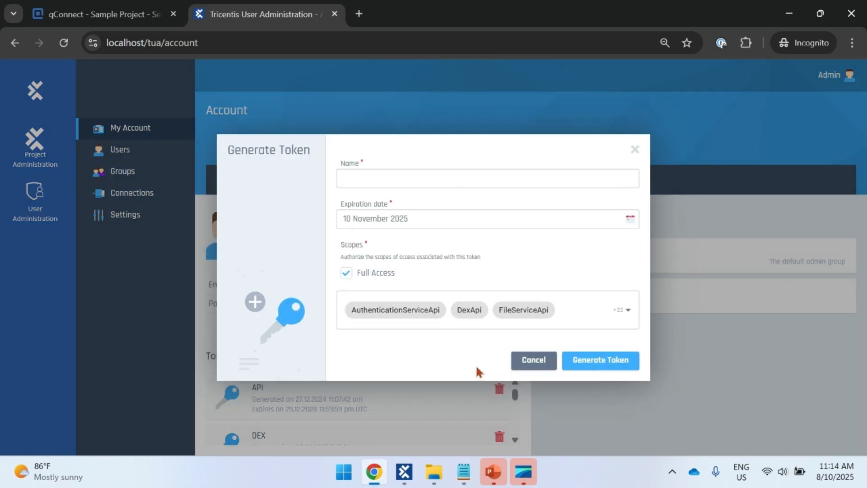
click(392, 182)
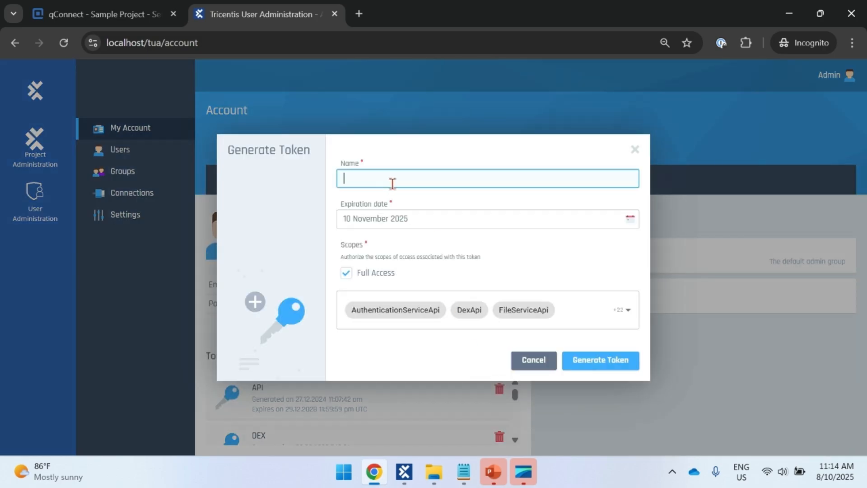
text(rqrr)
click(587, 362)
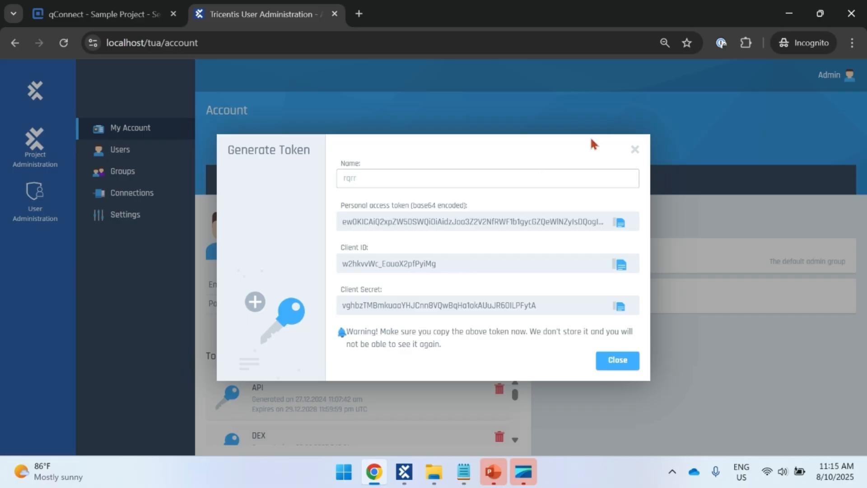
click(635, 150)
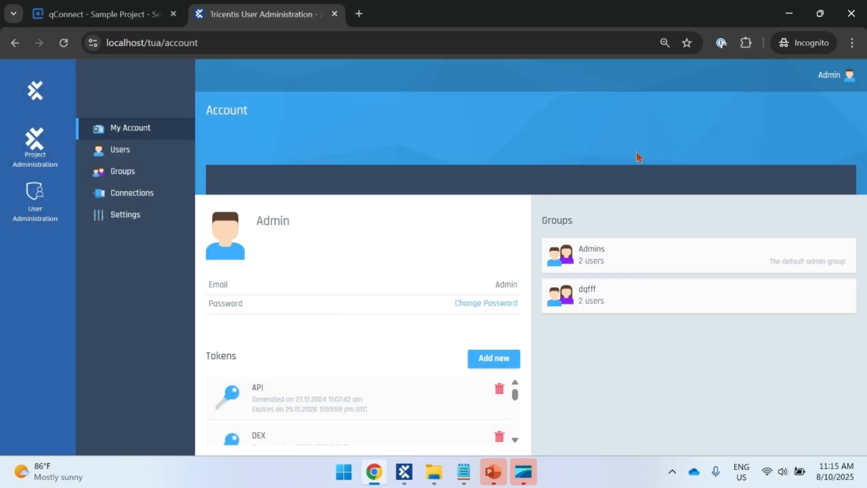
Step: Switch to the PowerPoint presentation and review the Integration Pre-requisites slide
mouse_move(391, 231)
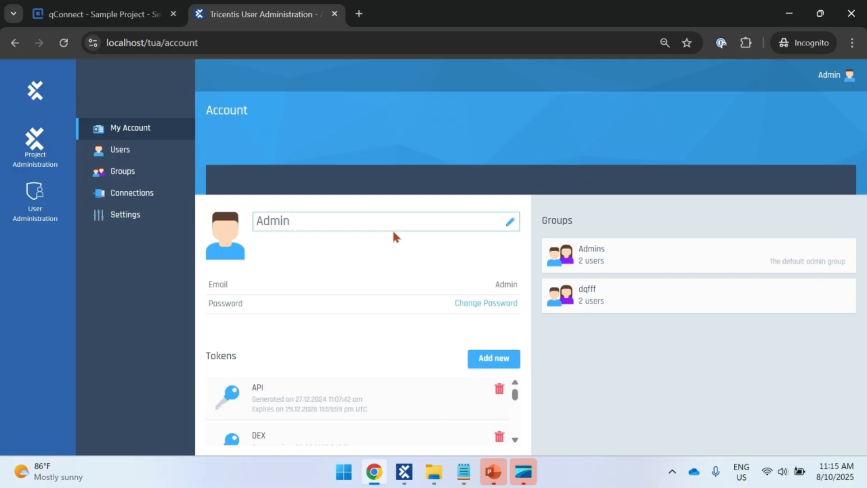
click(493, 471)
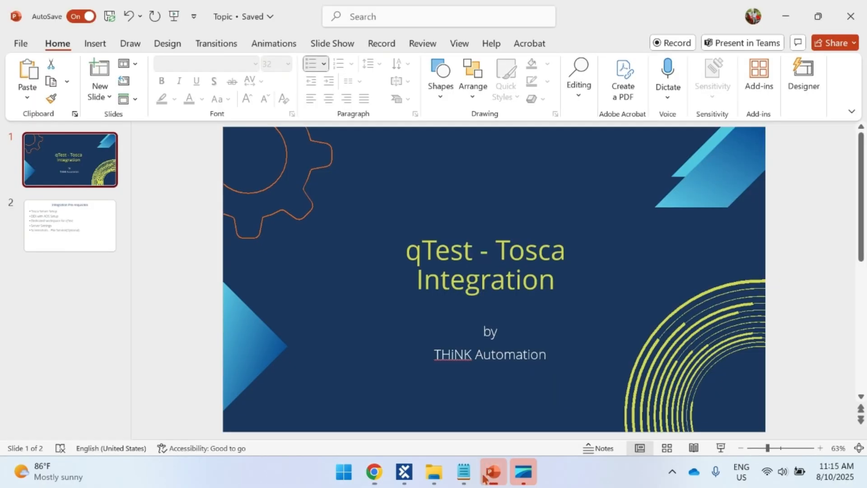
click(83, 226)
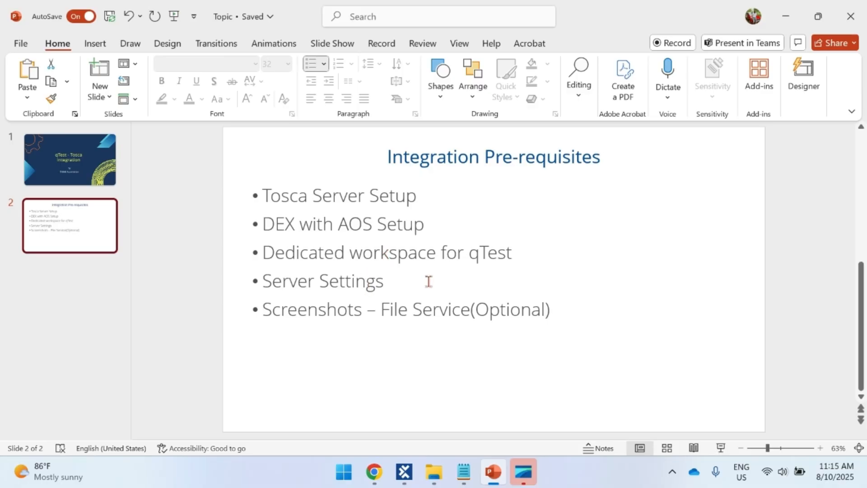
Step: Return to Tosca Server in the browser and open its qTest Integration settings
key(alt+Tab)
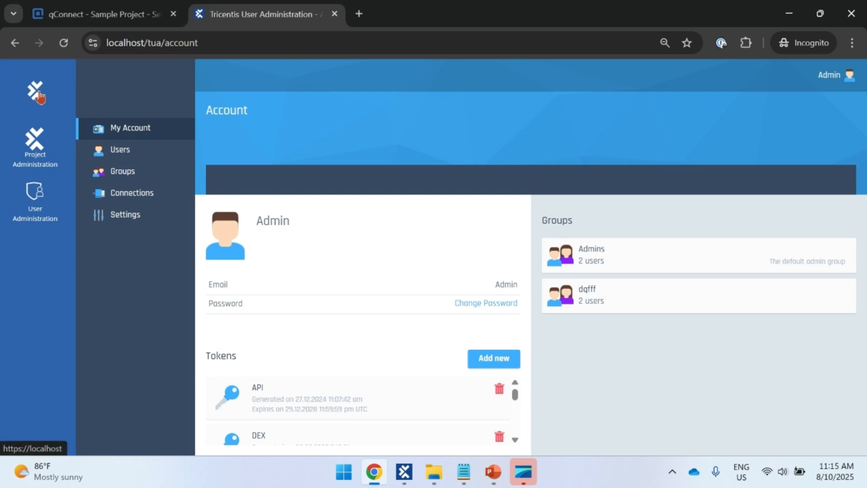
click(35, 94)
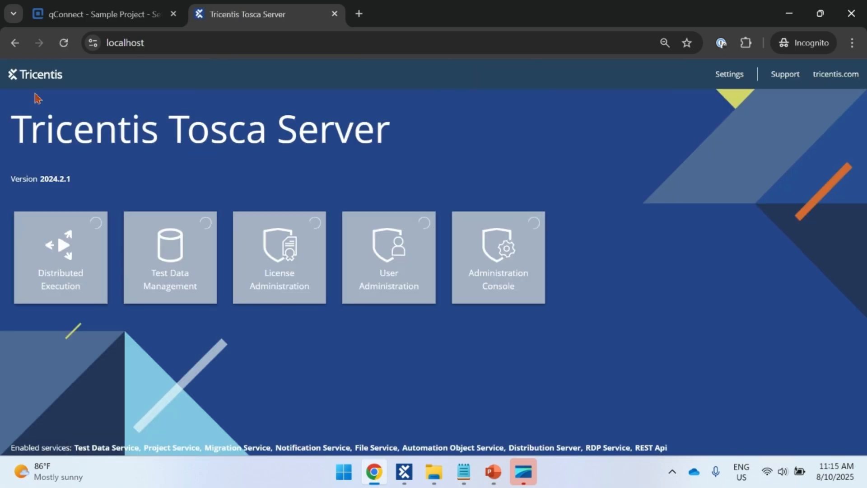
click(714, 74)
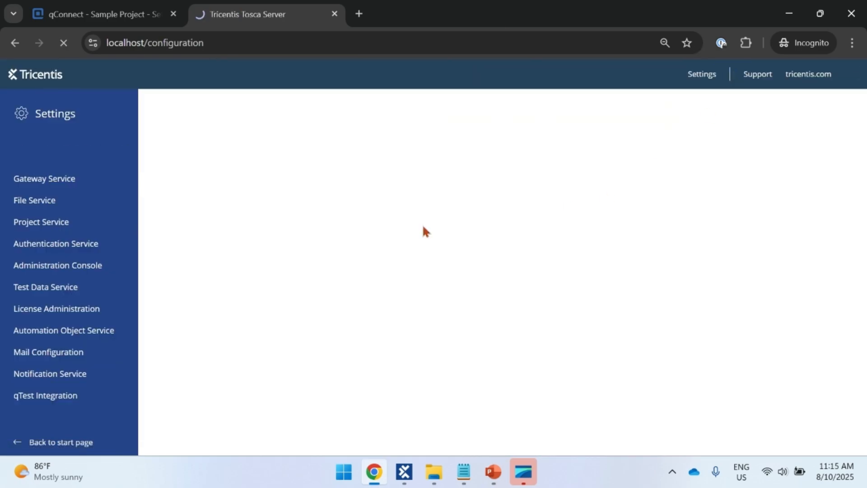
click(74, 397)
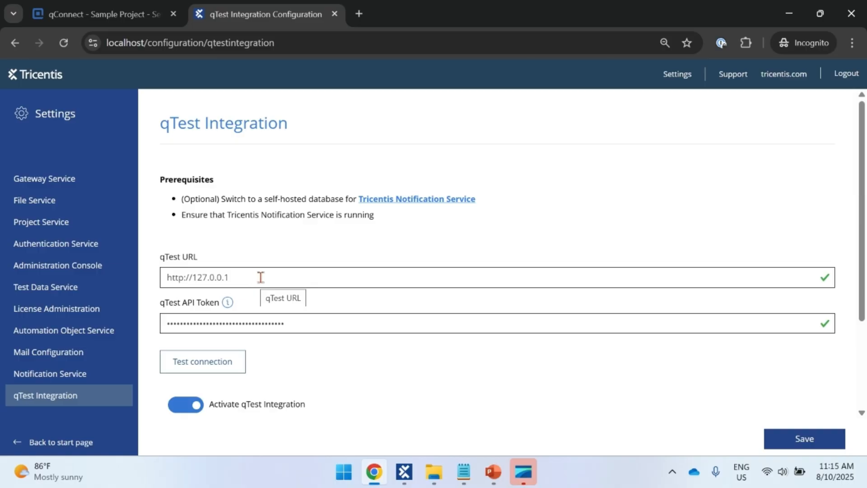
Step: Check the host part of the qTest Manager page's address and return to the qTest Integration settings
click(108, 14)
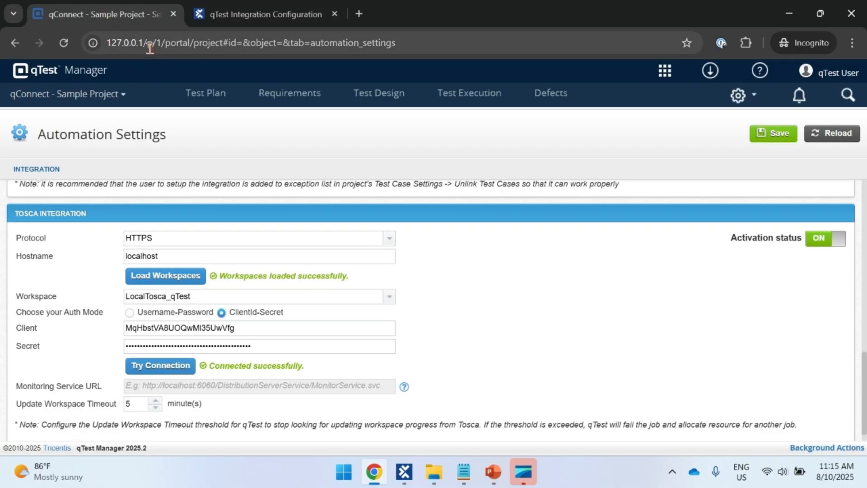
drag(146, 43, 93, 43)
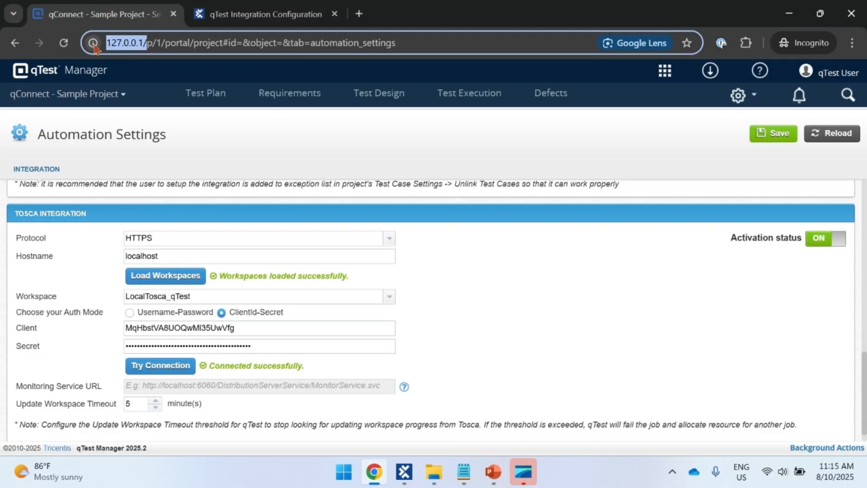
click(266, 14)
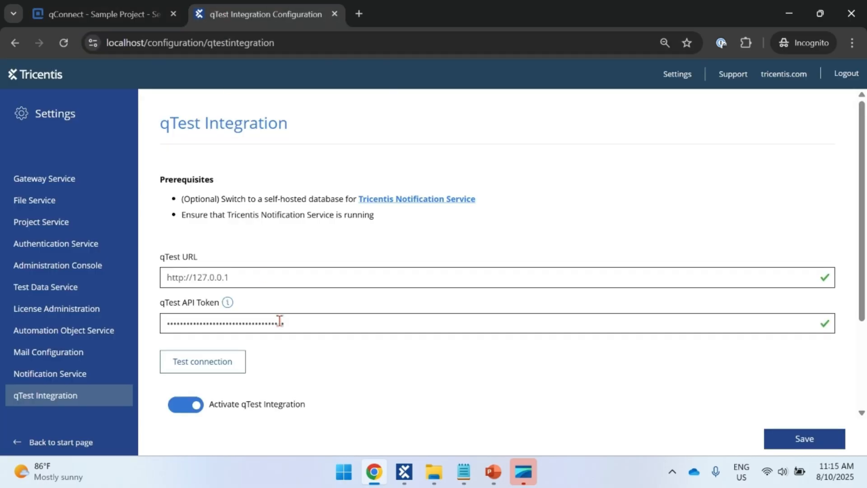
click(251, 275)
key(shift+Left)
key(shift+Left)
key(shift+Left)
key(shift+Left)
key(shift+Left)
key(shift+Left)
key(shift+Left)
key(shift+Left)
key(shift+Left)
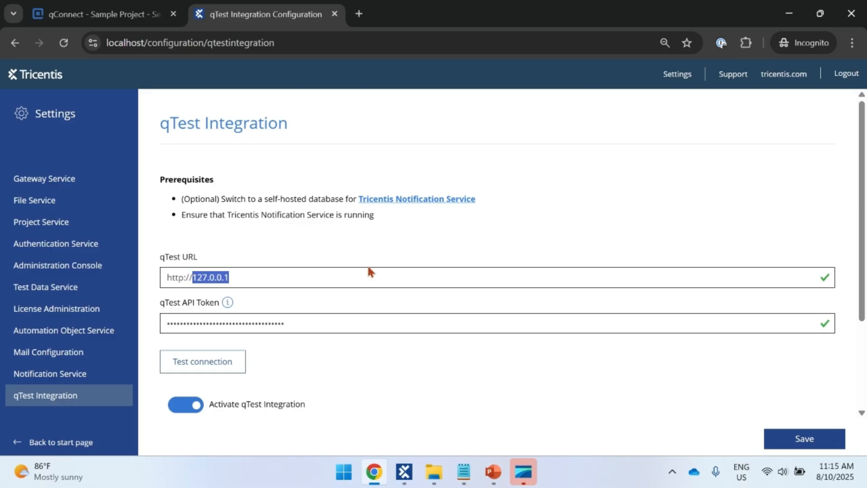
text(t)
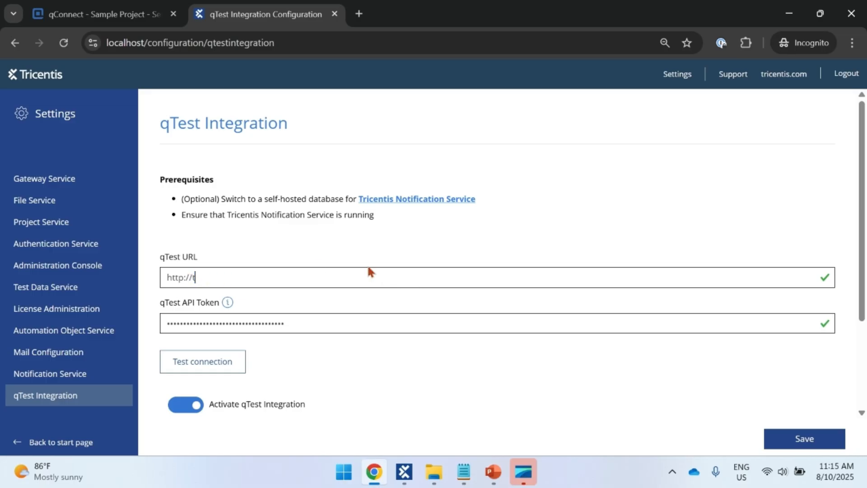
text(est.qtestnet.com)
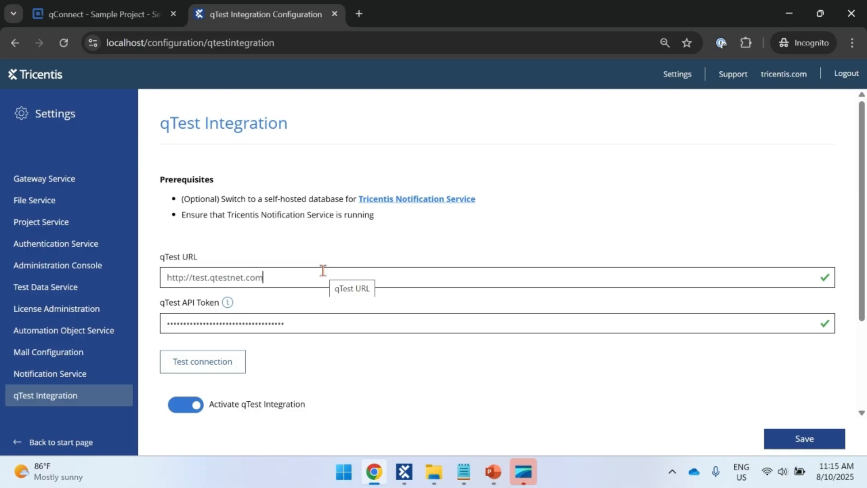
text(/)
key(BackSpace)
Step: Copy the API token from the Integration with Tosca section of qTest's download resources and return to the qTest Integration settings
click(125, 7)
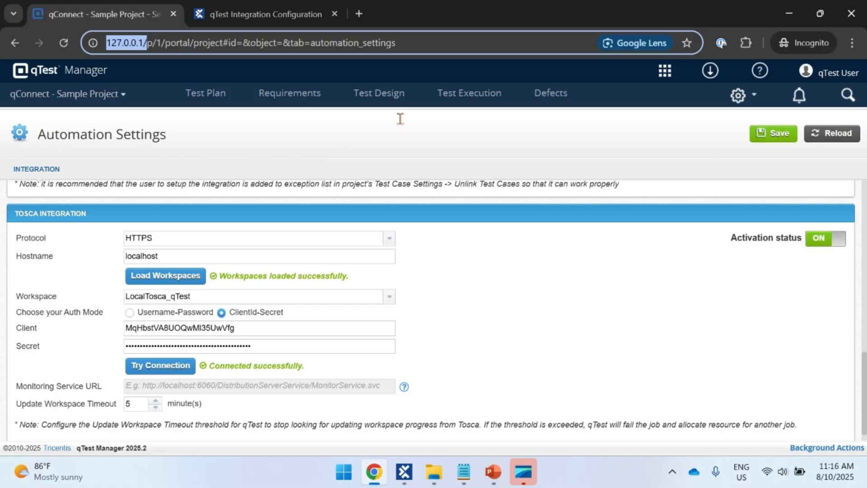
click(708, 77)
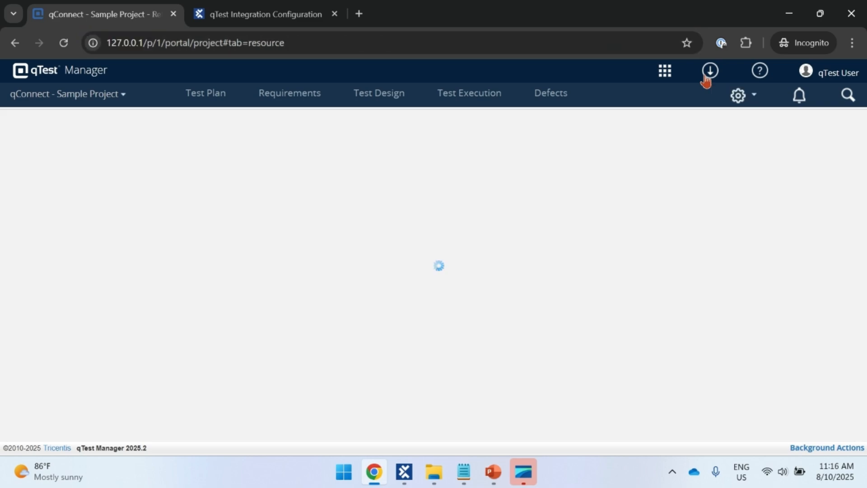
scroll(220, 233, down, 1)
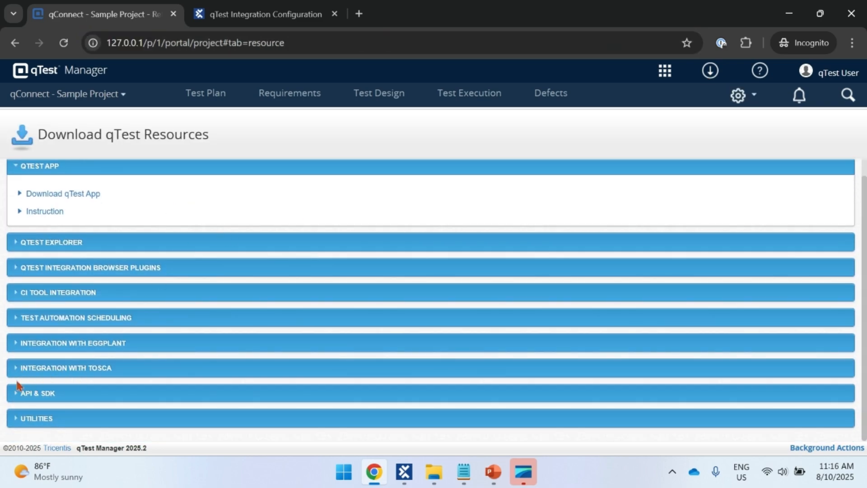
click(107, 373)
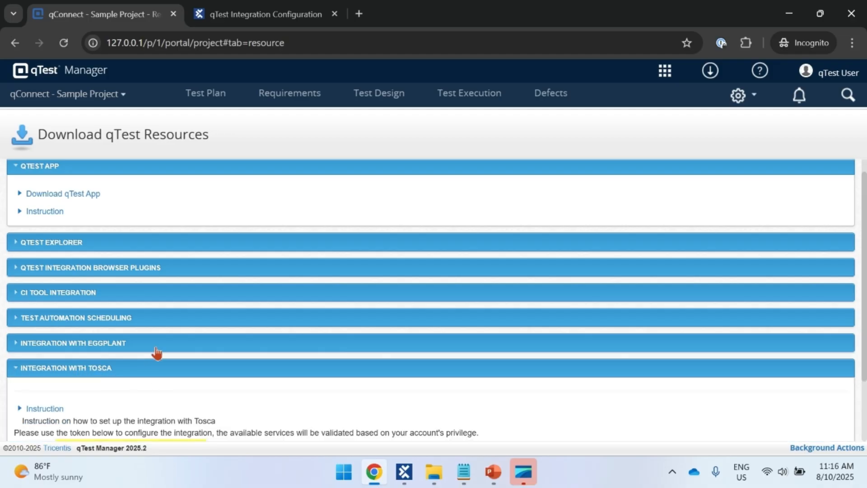
scroll(155, 351, down, 2)
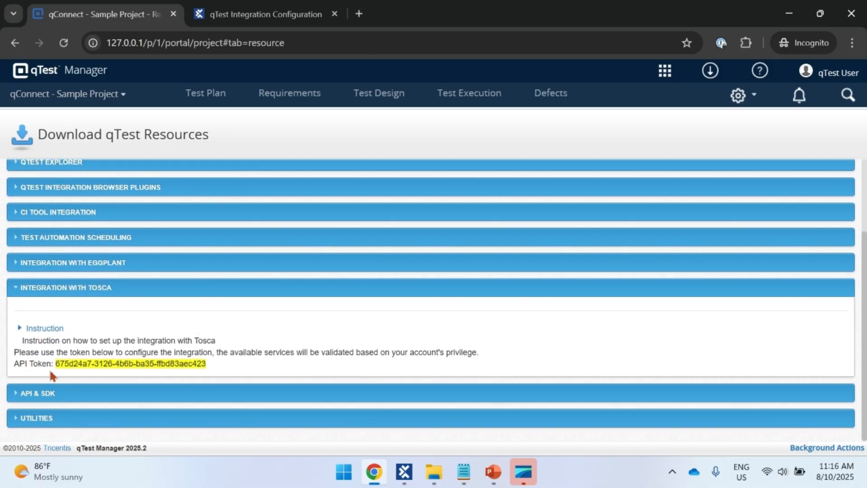
click(61, 364)
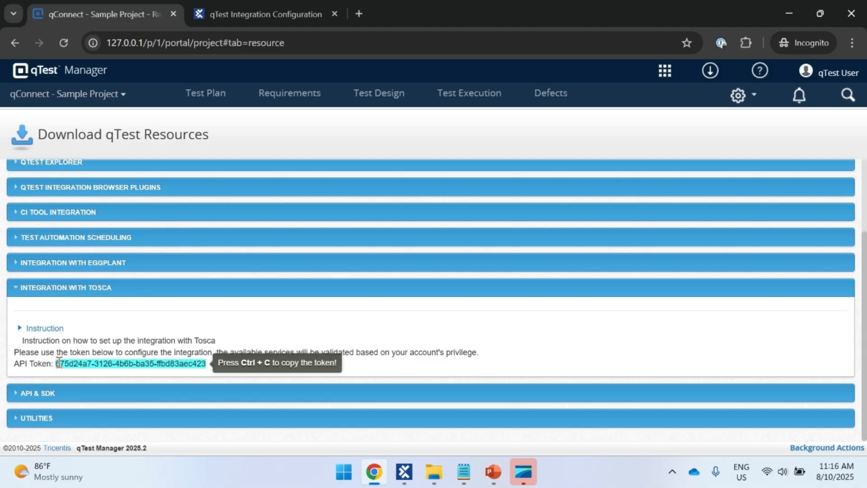
key(ctrl+c)
click(230, 14)
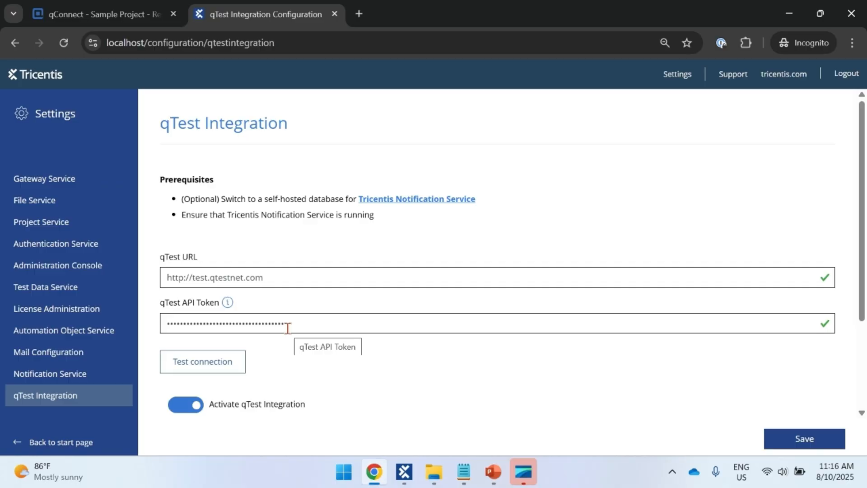
text(/)
key(ctrl+z)
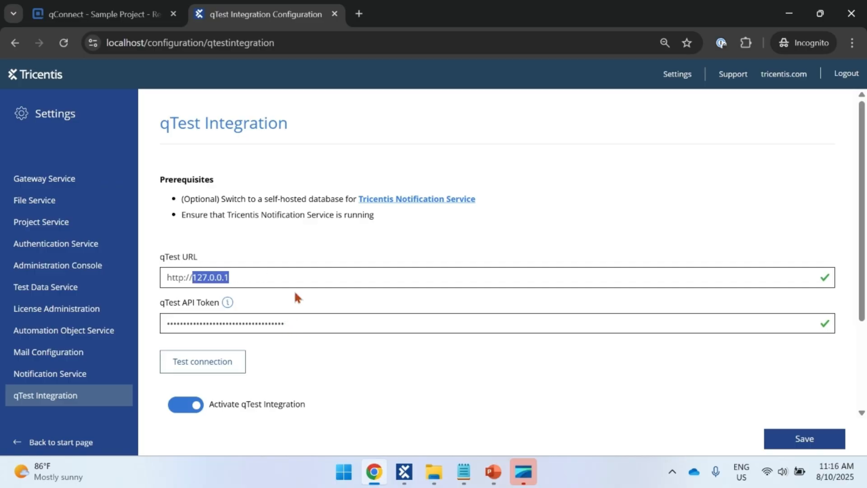
click(302, 346)
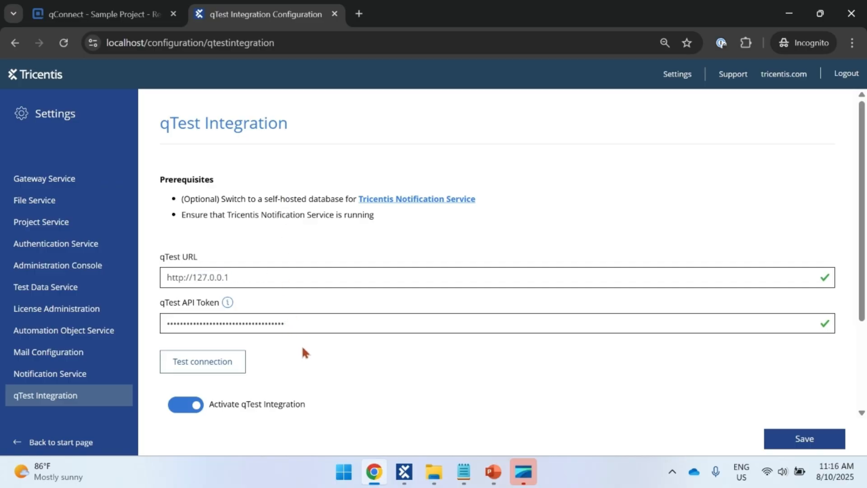
Step: Test the connection to qTest and save the qTest Integration settings without restarting the services
click(220, 363)
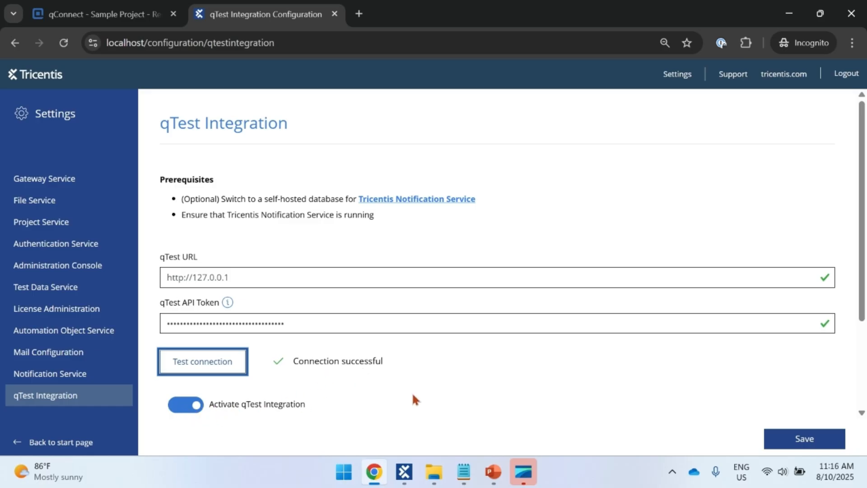
click(786, 445)
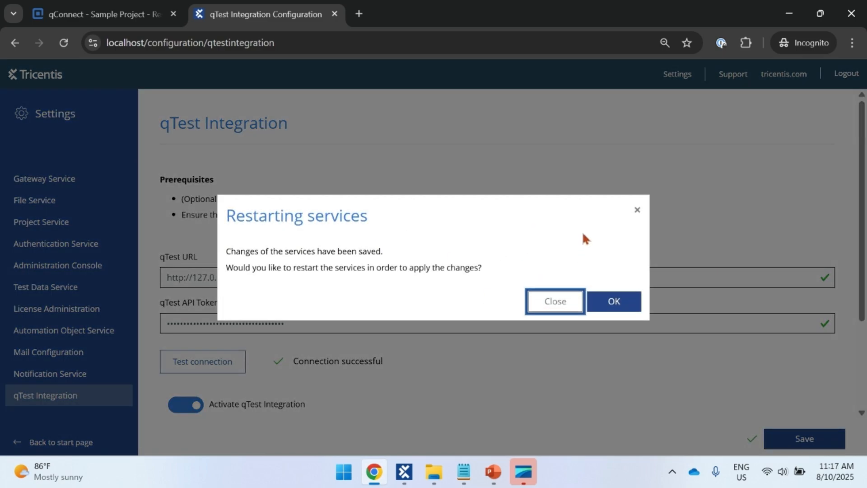
click(635, 212)
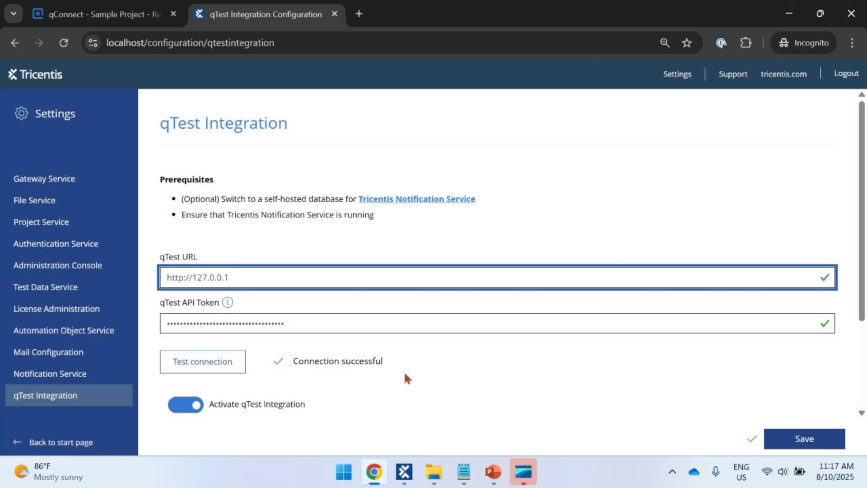
Step: Switch to PowerPoint to review the Integration Pre-requisites slide, and return to Tosca Server in the browser
click(493, 471)
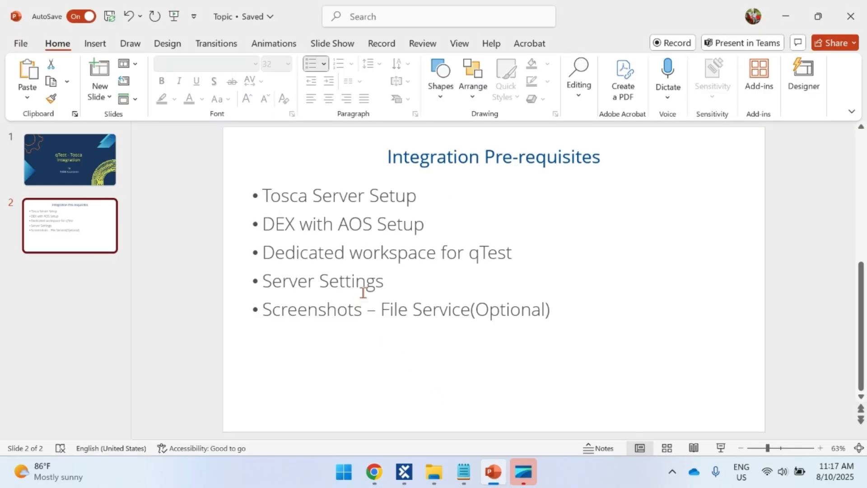
key(alt+Tab)
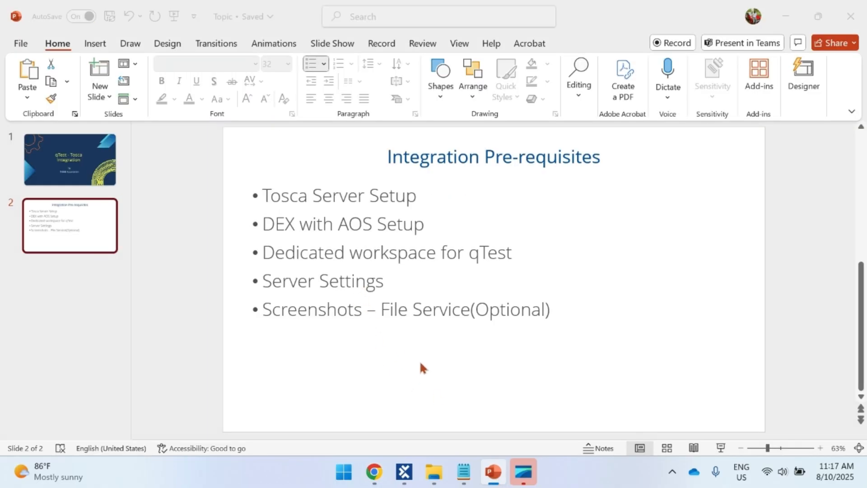
key(alt+Tab)
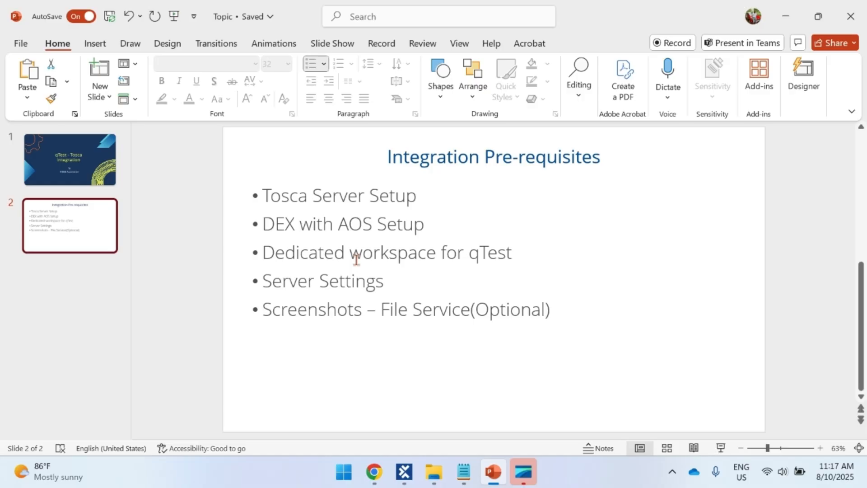
key(alt+Tab)
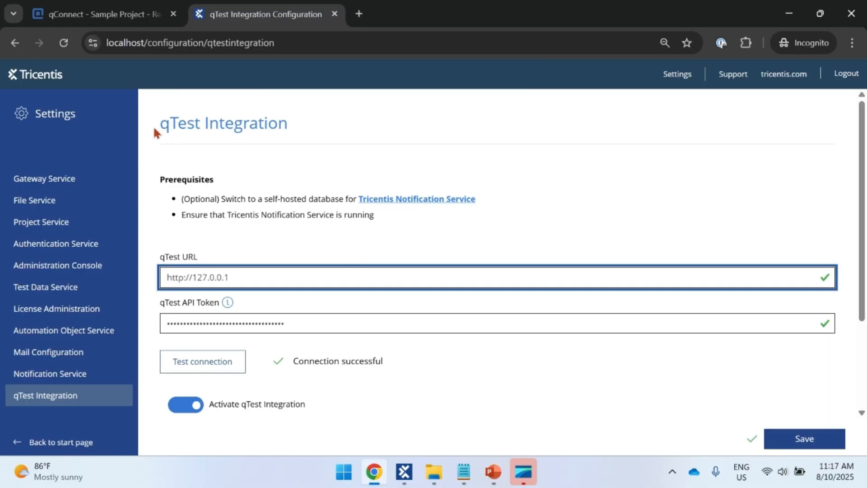
Step: Open qTest Manager's Automation Settings and choose HTTPS as the Tosca Integration protocol, checking it against the Tosca Server page
click(100, 14)
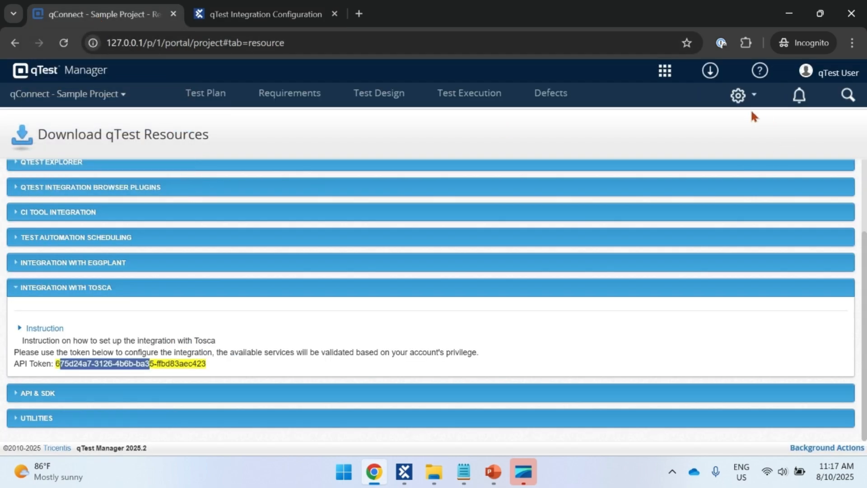
mouse_move(741, 113)
click(686, 260)
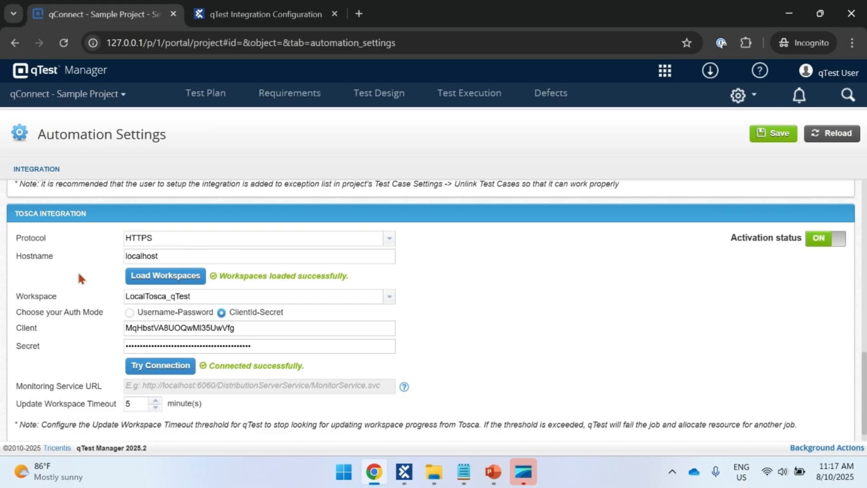
click(387, 239)
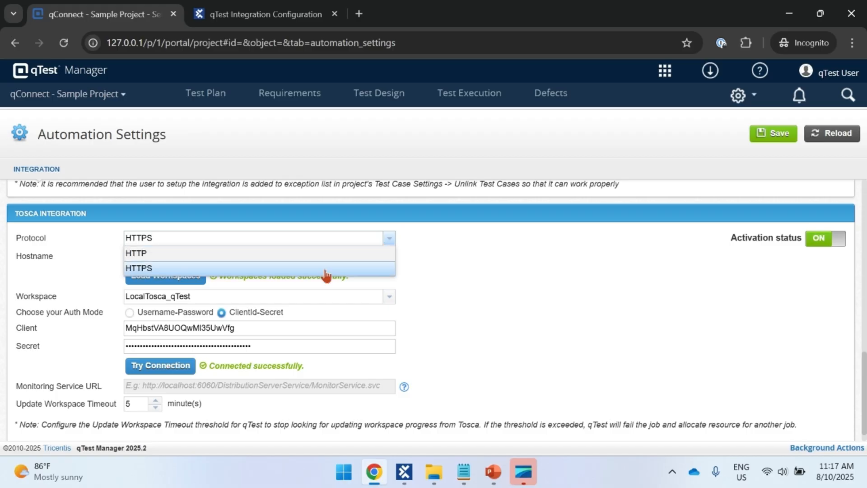
click(248, 6)
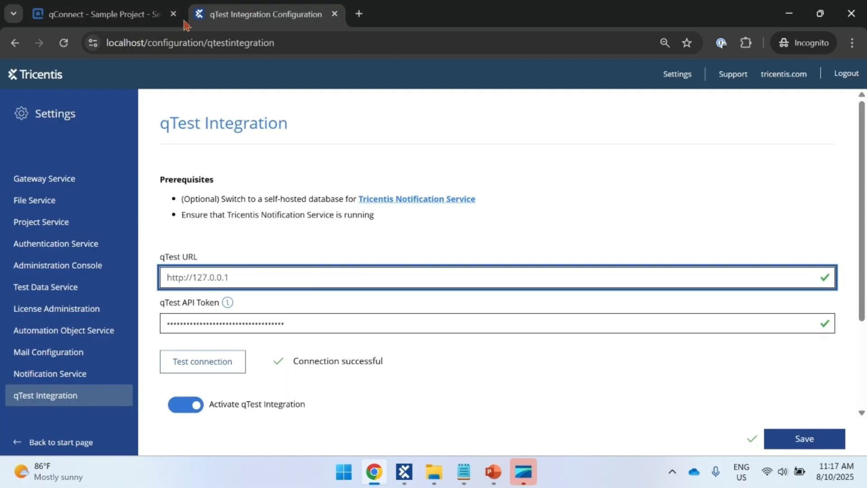
click(125, 13)
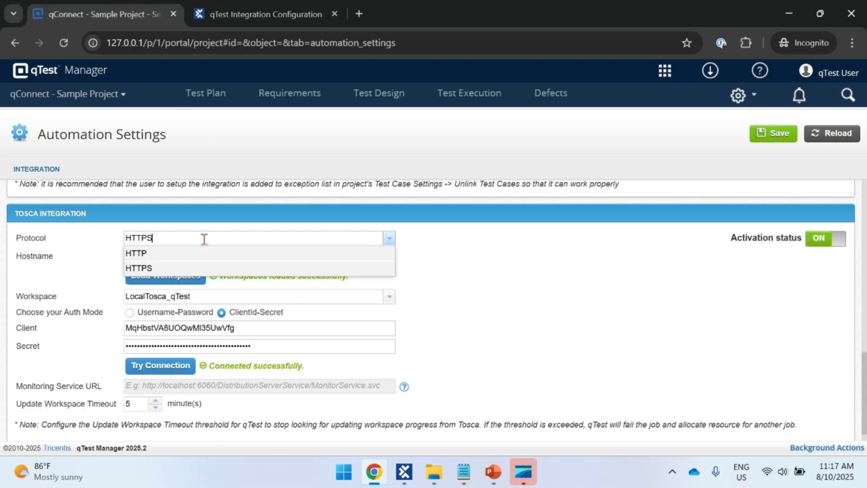
click(144, 268)
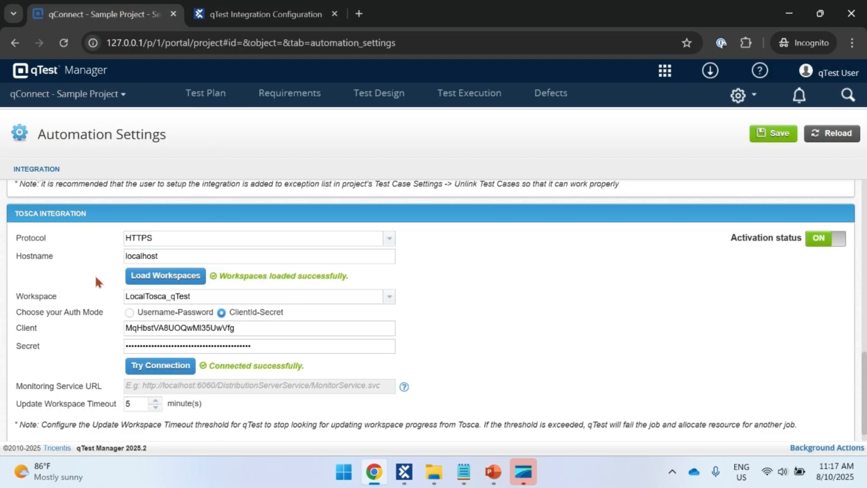
Step: Set the Tosca Integration hostname to the example address tosca.abc.com:443
click(192, 259)
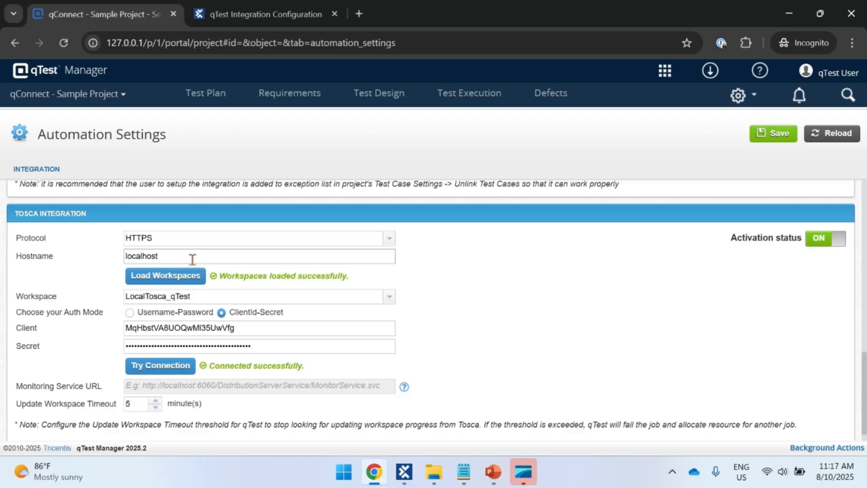
drag(188, 255, 81, 254)
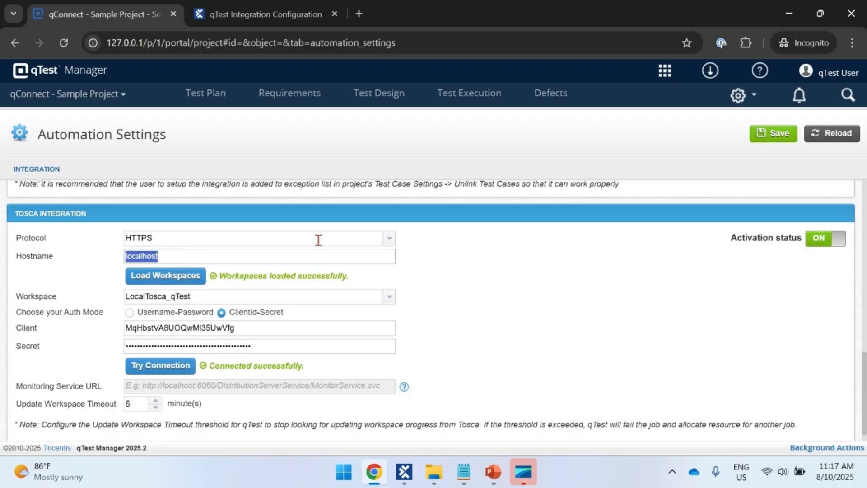
text(tosca)
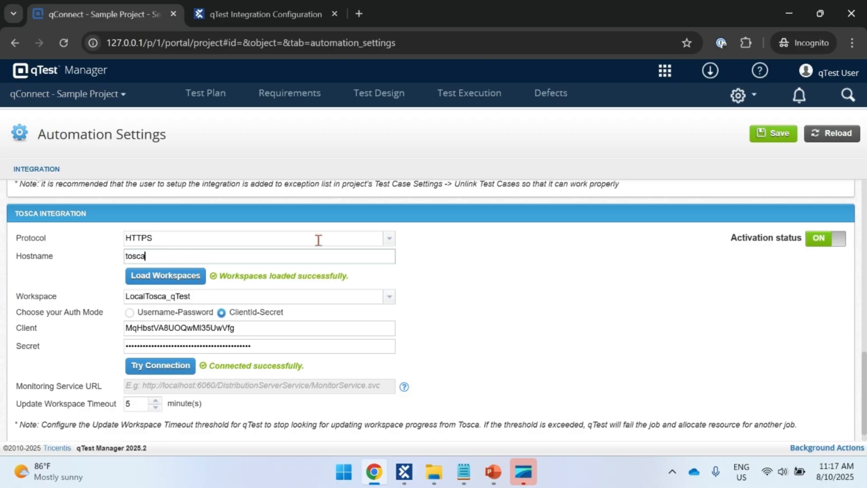
text(.abc.com)
text(:443)
Step: Check the port in Tosca Server's Gateway Service settings and return to qTest's Automation Settings
click(233, 14)
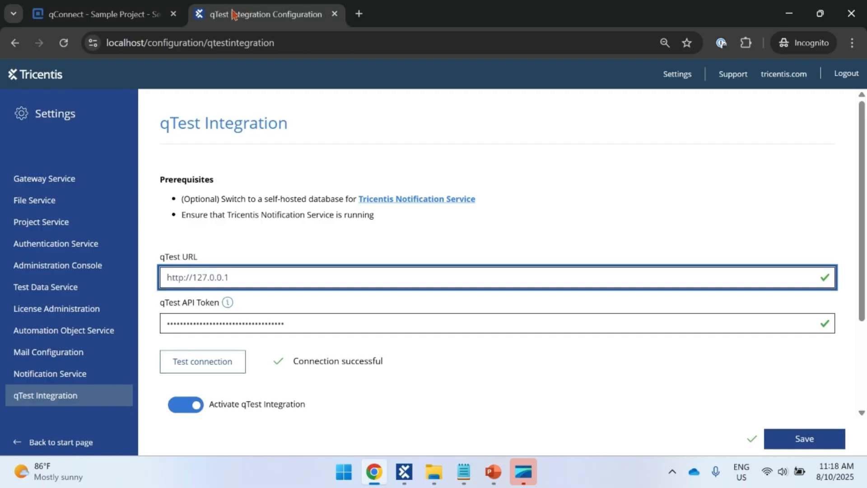
click(54, 183)
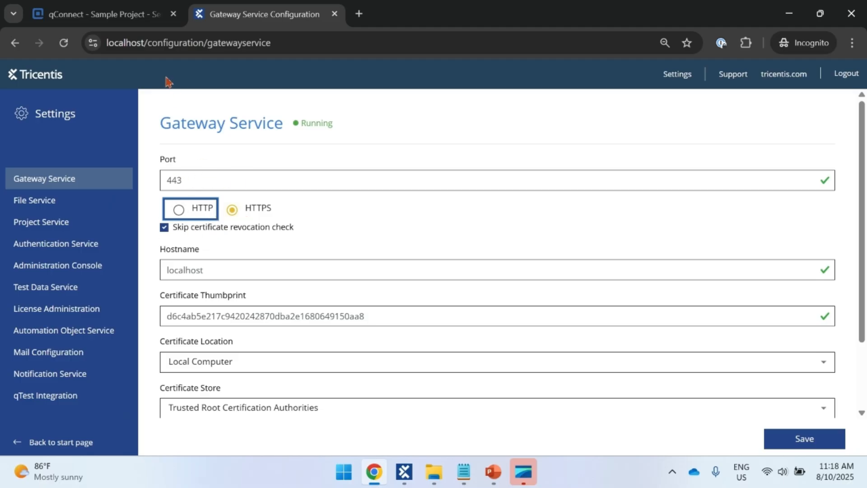
click(119, 21)
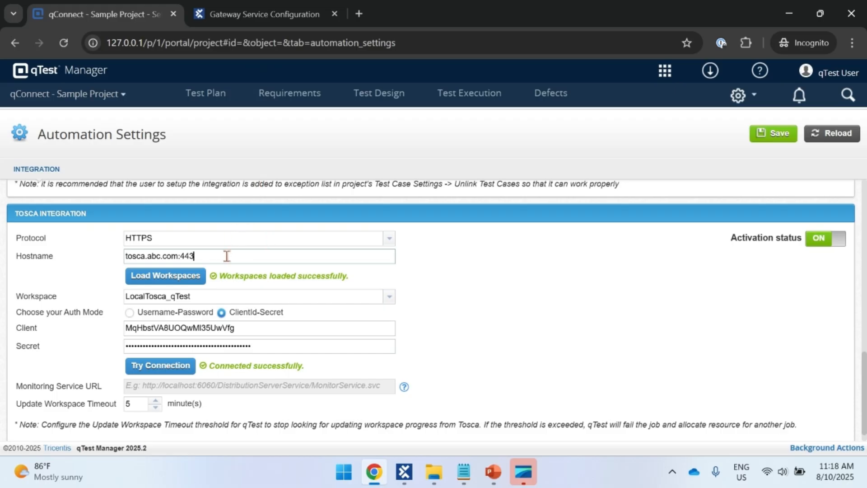
Step: Change the port in the Tosca Integration hostname to 445 and try to open the workspace list
key(BackSpace)
text(5)
click(389, 299)
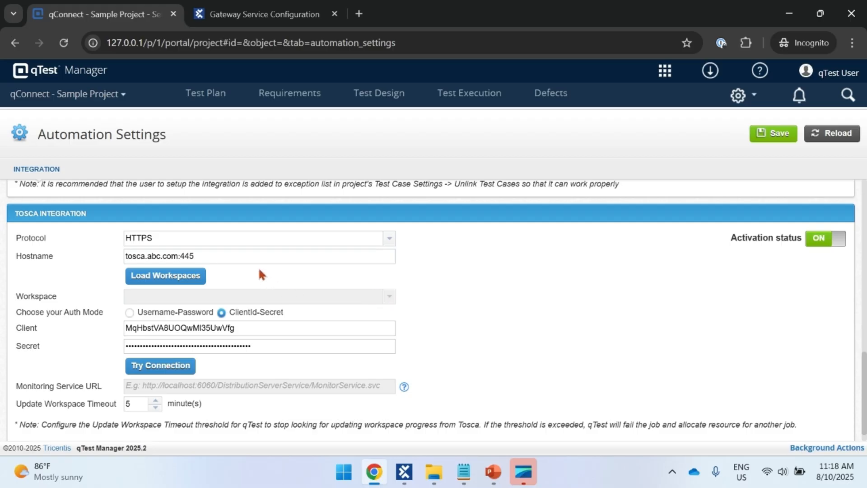
Step: Restore the Tosca Integration hostname to localhost and load the workspaces
key(BackSpace)
text(3)
key(ctrl+z)
click(194, 276)
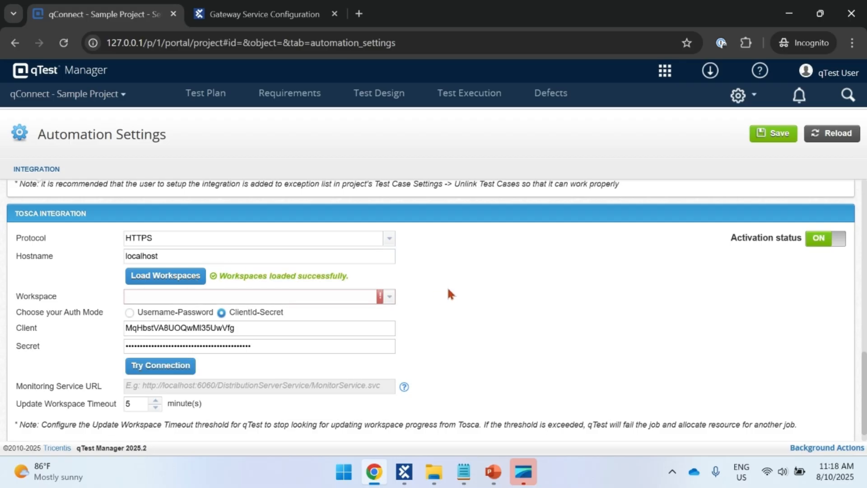
Step: Select LocalTosca_qTest as the workspace for the Tosca Integration
click(383, 296)
click(473, 319)
click(382, 298)
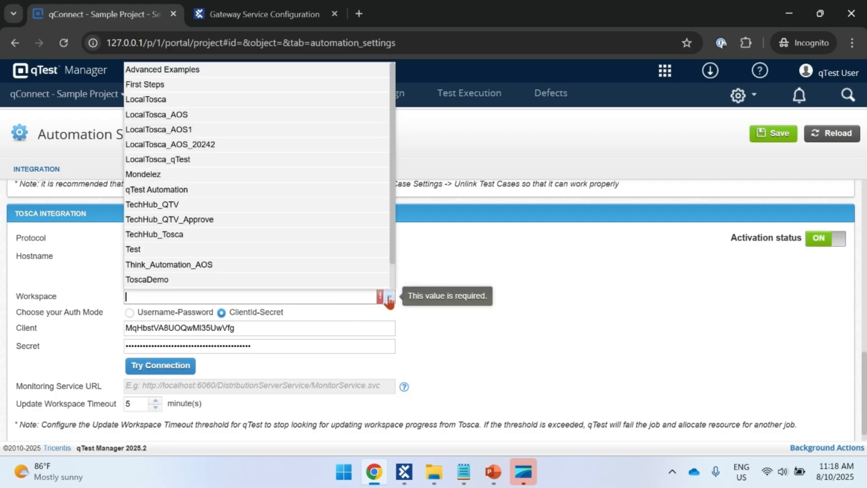
click(191, 159)
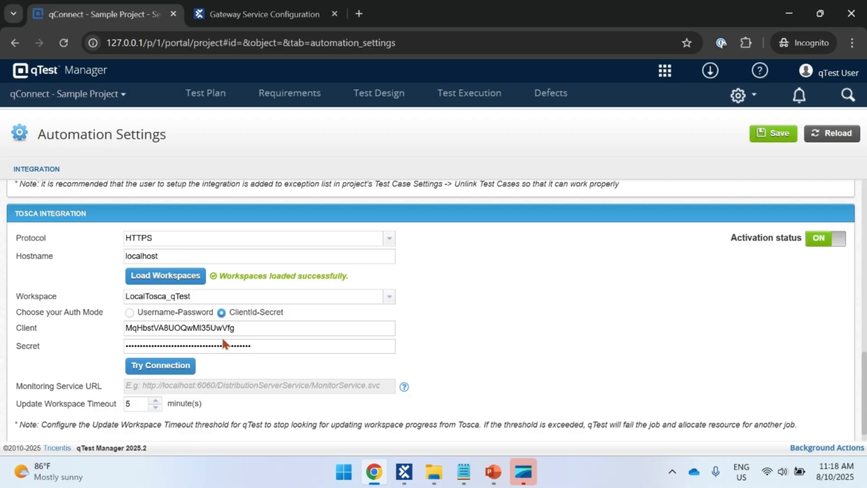
Step: View the Tosca Server start page with its User Administration entry and return to qTest's Automation Settings
click(228, 18)
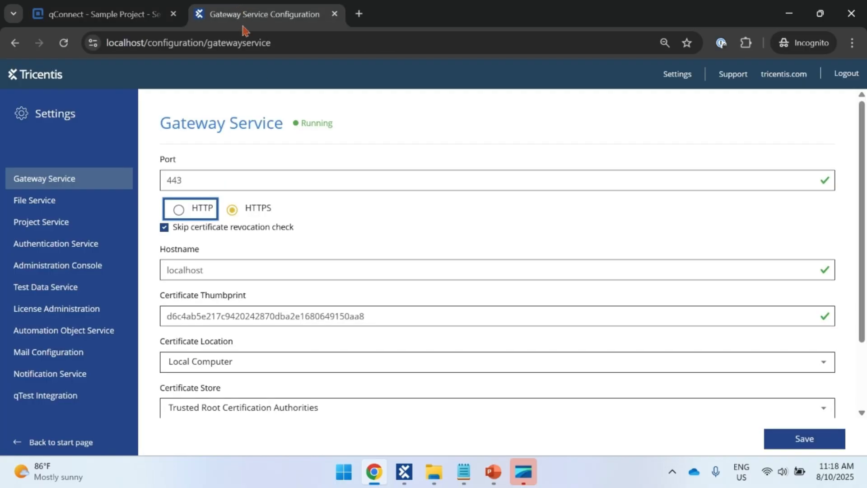
click(43, 77)
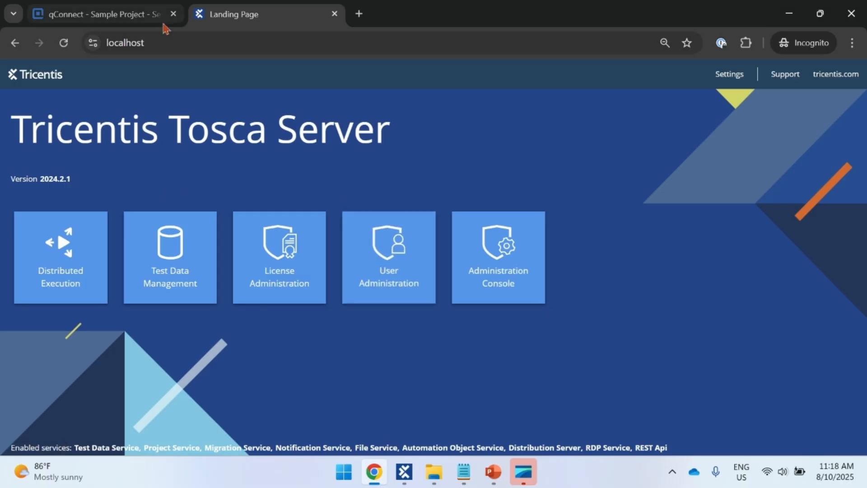
click(129, 18)
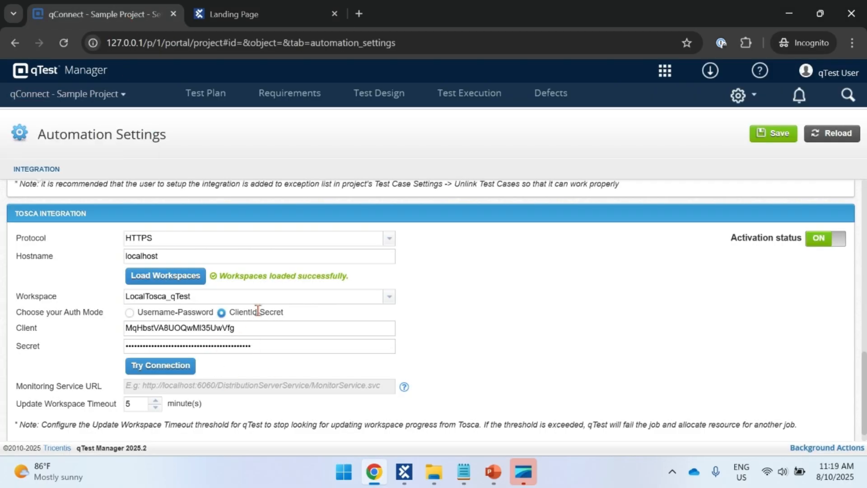
Step: Test the Tosca connection using ClientId-Secret authentication and save the automation settings
click(161, 367)
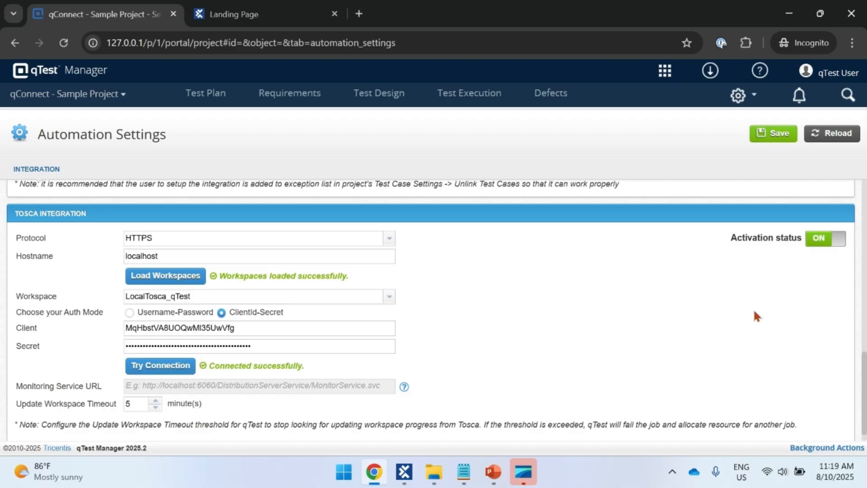
click(774, 135)
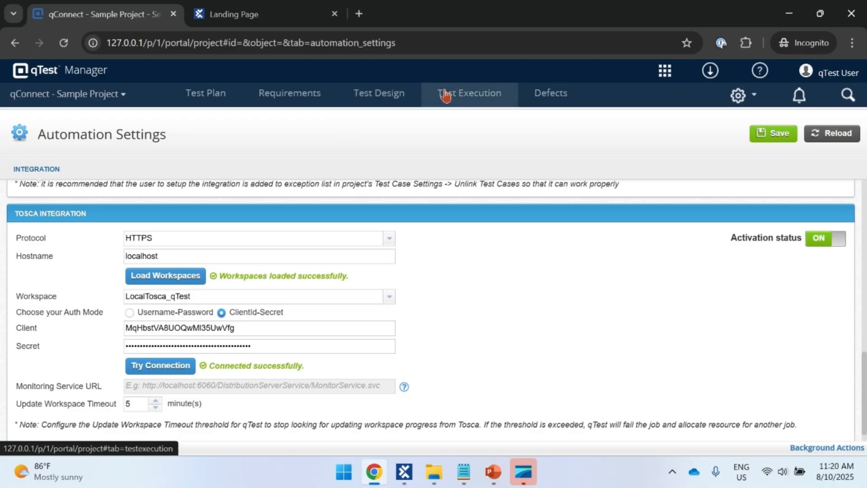
Step: Create a module named Demo under the project root in Test Design and view the test cases in the Tosca module
click(387, 105)
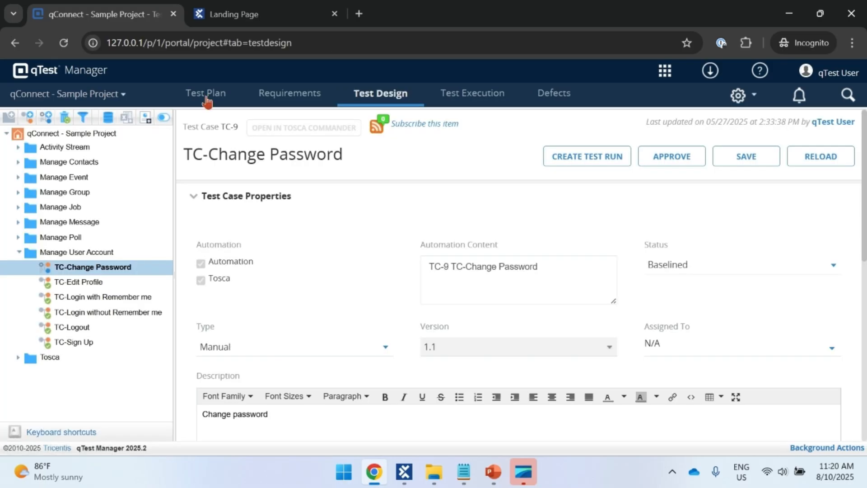
click(64, 43)
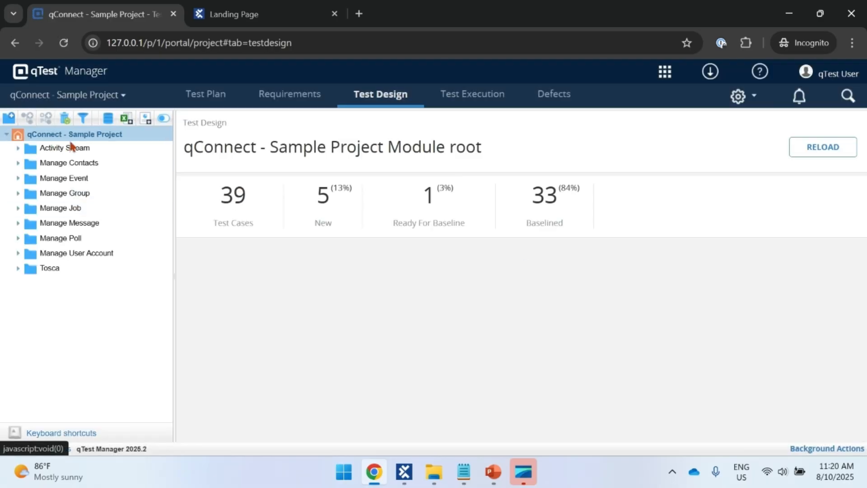
right_click(86, 136)
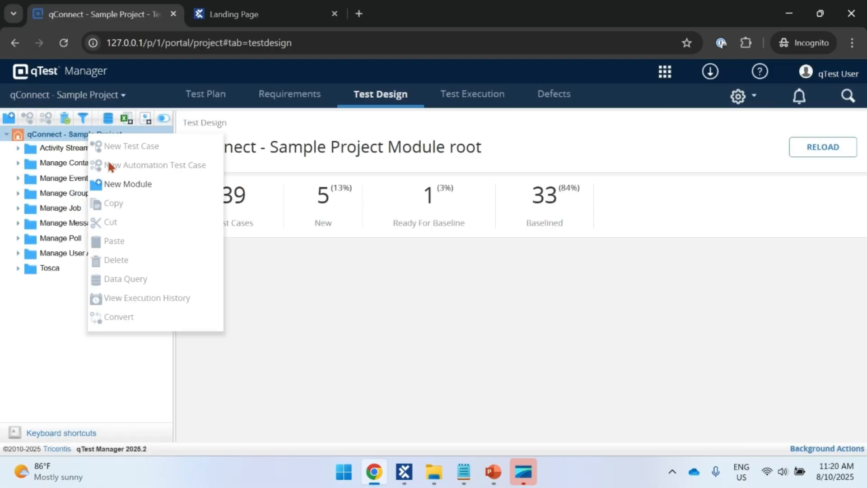
click(113, 183)
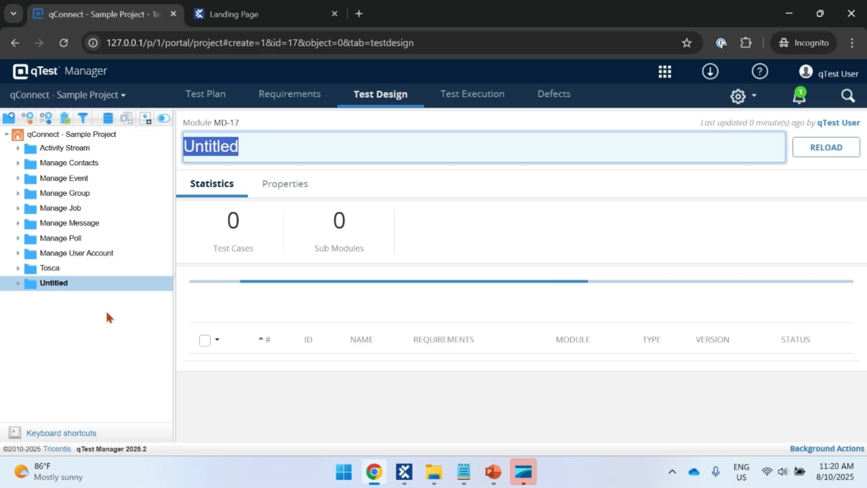
text(Demo)
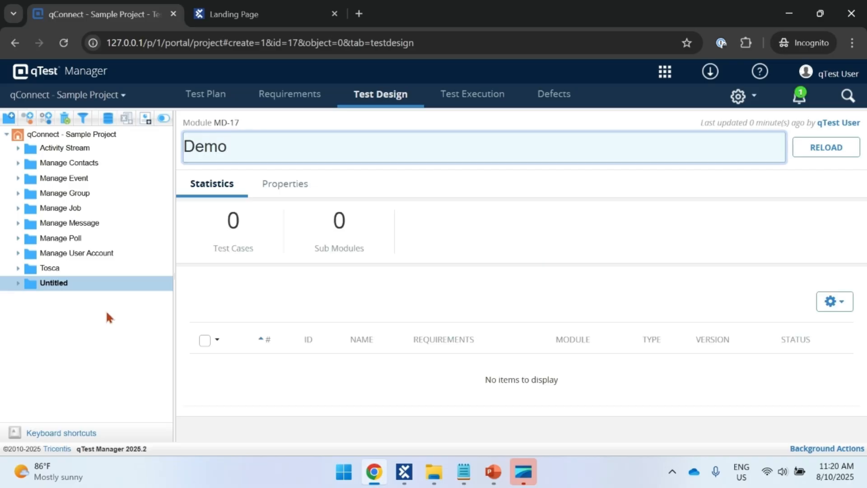
key(Return)
click(54, 269)
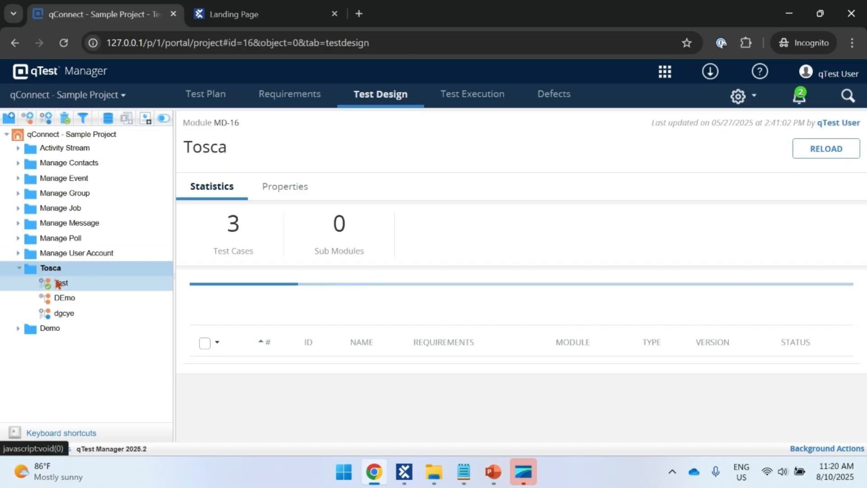
click(19, 268)
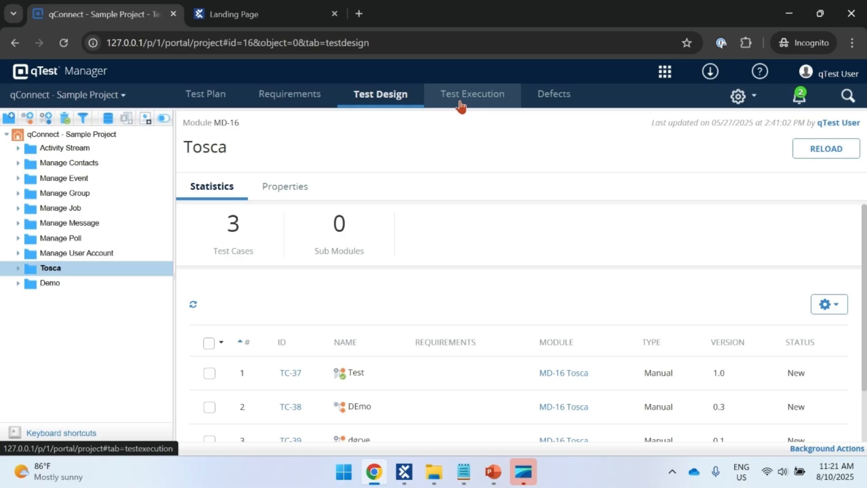
Step: Add a manual test case named Demo Integration to the Demo module
click(25, 285)
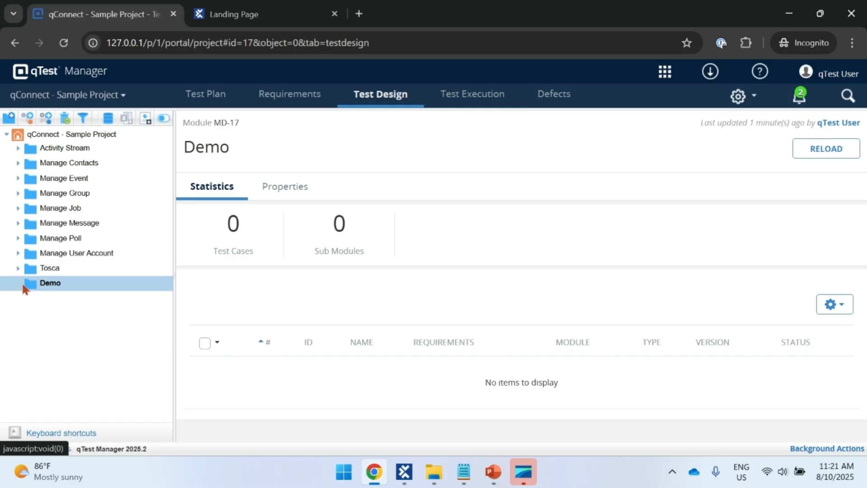
right_click(32, 287)
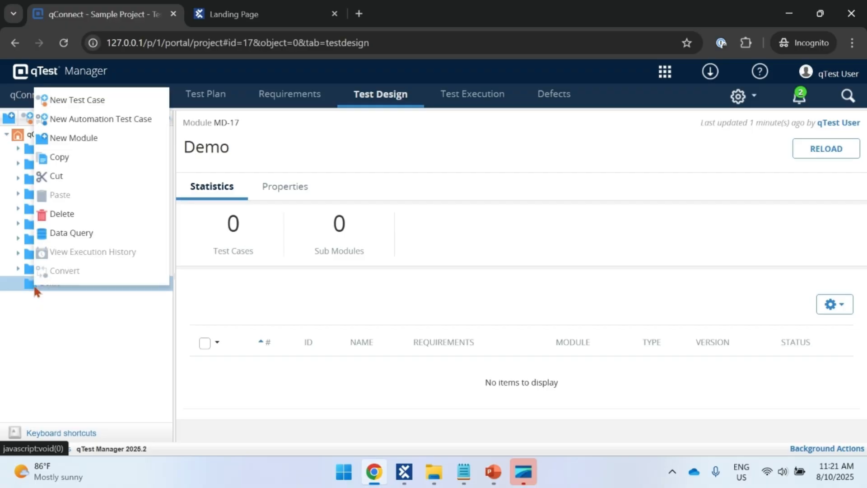
click(81, 101)
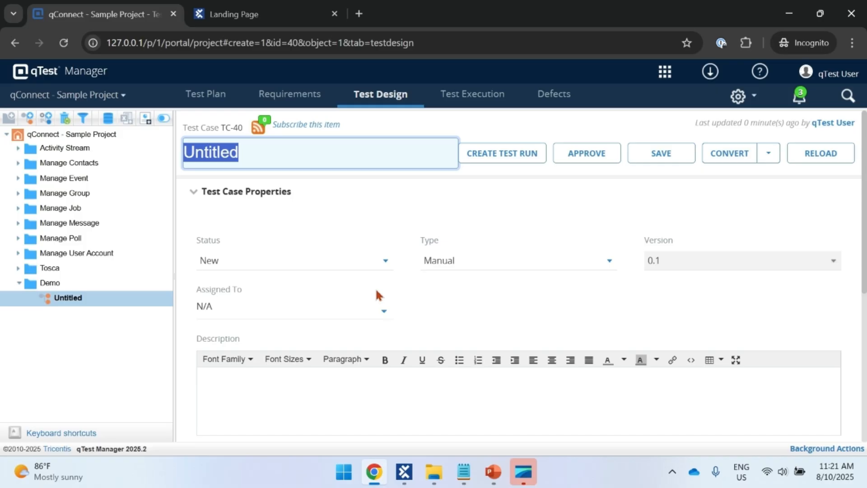
text(Demo)
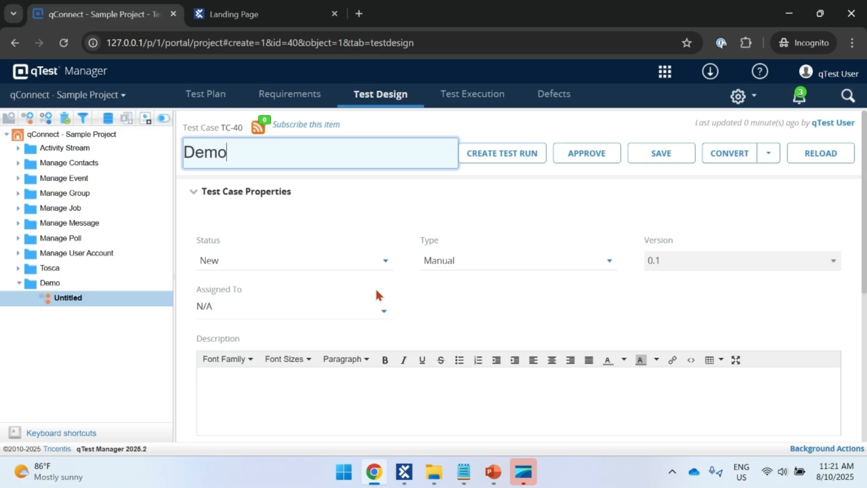
text( Integration)
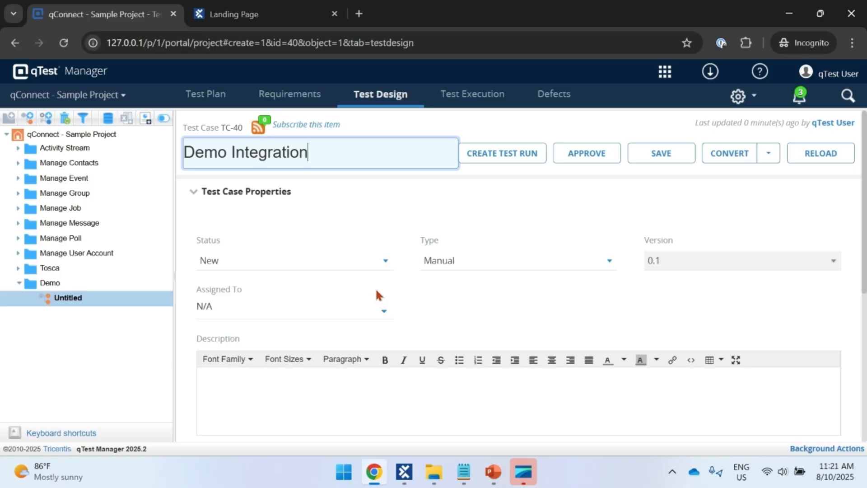
key(Return)
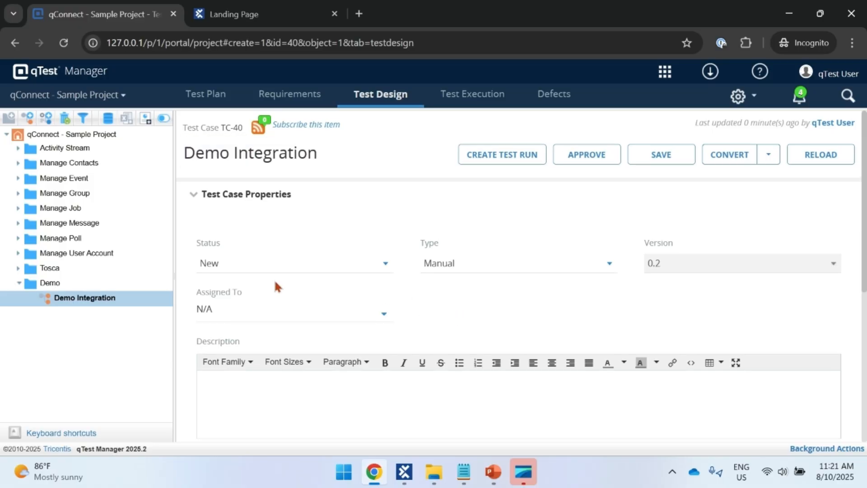
Step: Enter "fcwwd" as the description of the Demo Integration test case
scroll(461, 274, down, 3)
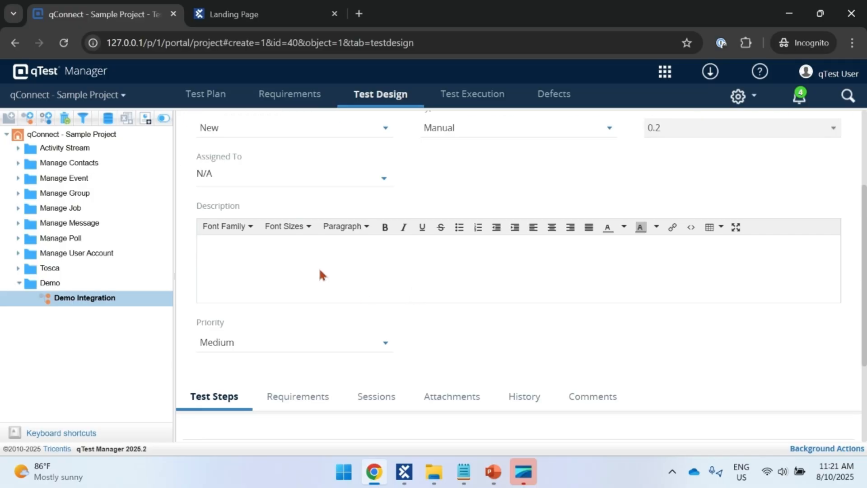
click(318, 269)
text(fsawd)
Step: Add a first test step with the description "Opening url" to the Demo Integration test case
scroll(370, 284, down, 3)
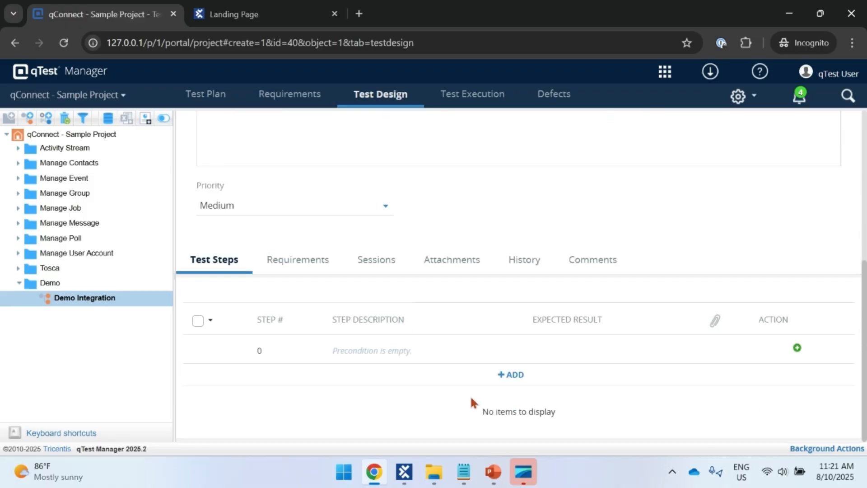
click(515, 375)
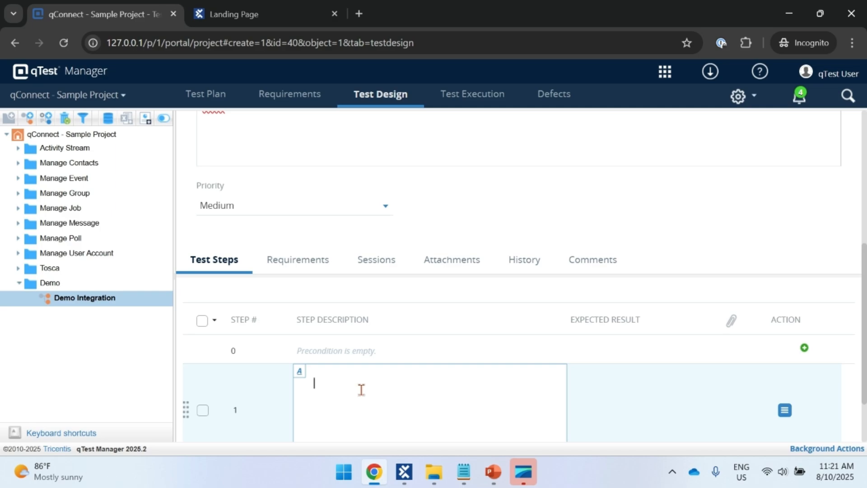
text(Opening url)
key(Return)
Step: Set the first test step's expected result to "Google url should be opened successfully" and save the test case
click(606, 384)
click(582, 383)
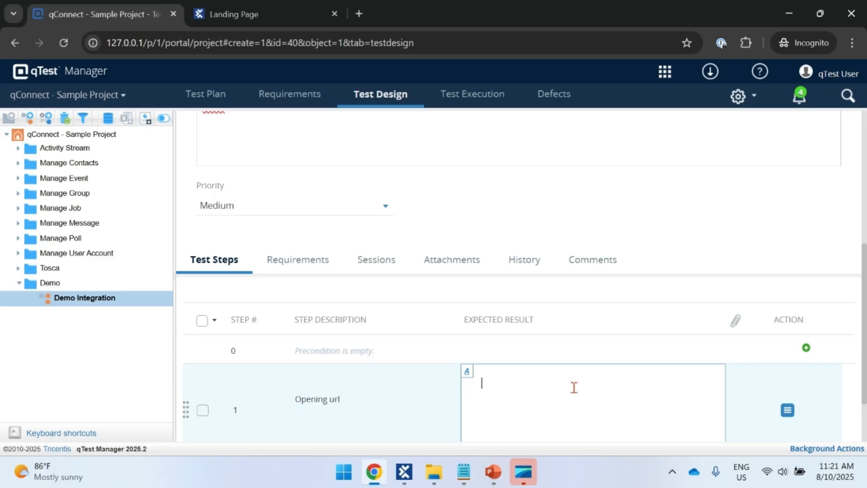
text(O)
key(BackSpace)
text(Google url should be opened )
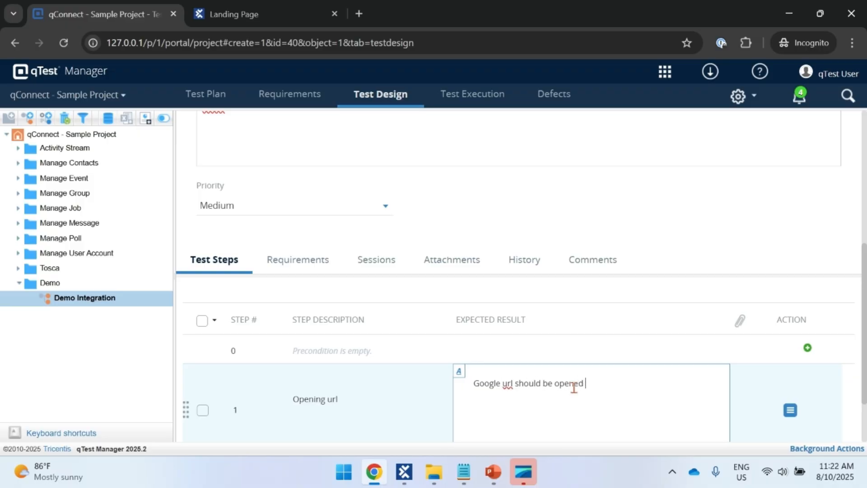
text(successf)
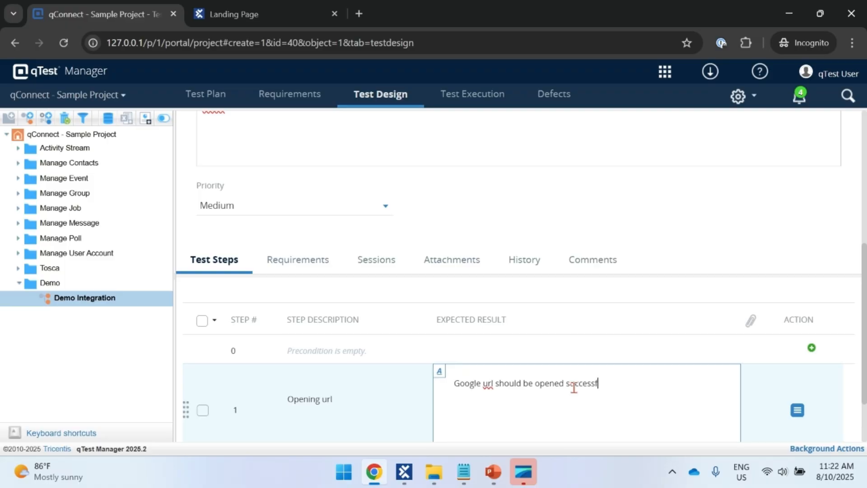
text(ully)
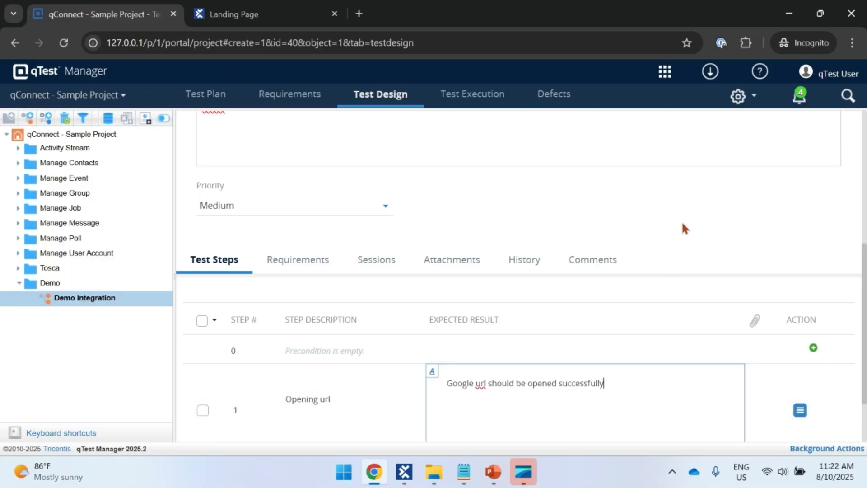
click(683, 219)
scroll(685, 224, up, 5)
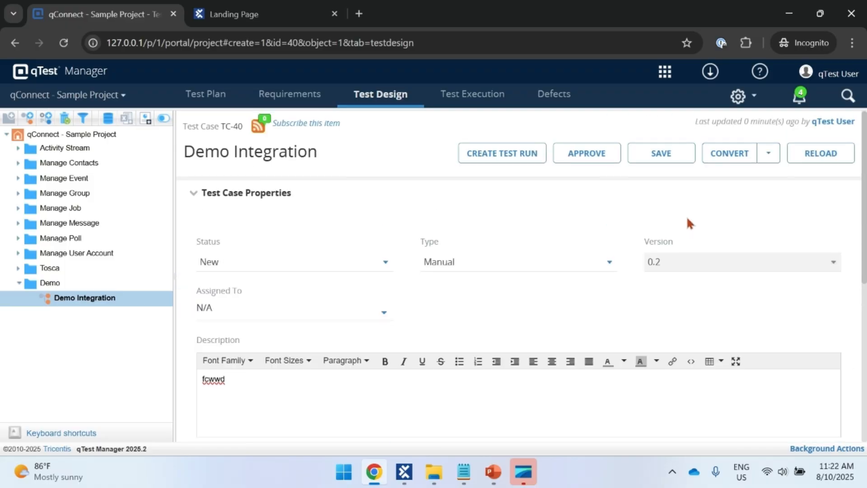
click(672, 157)
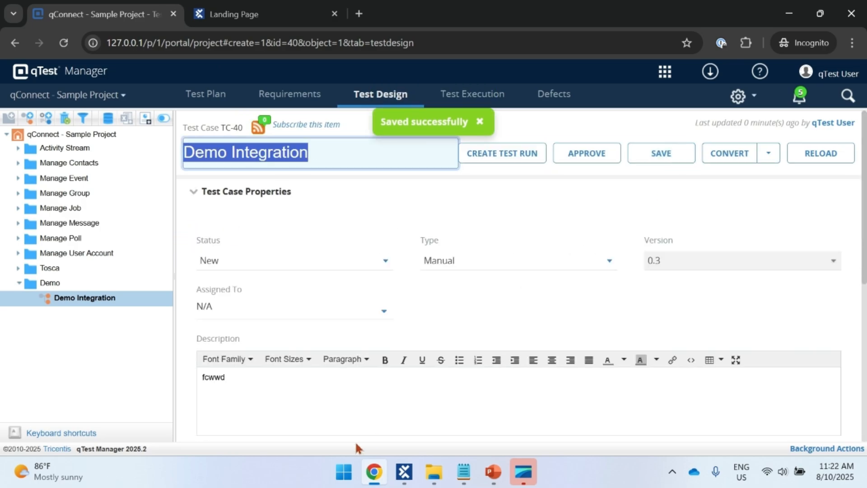
Step: Convert the Demo Integration test case to Tosca Commander and acknowledge the conversion notice
click(768, 155)
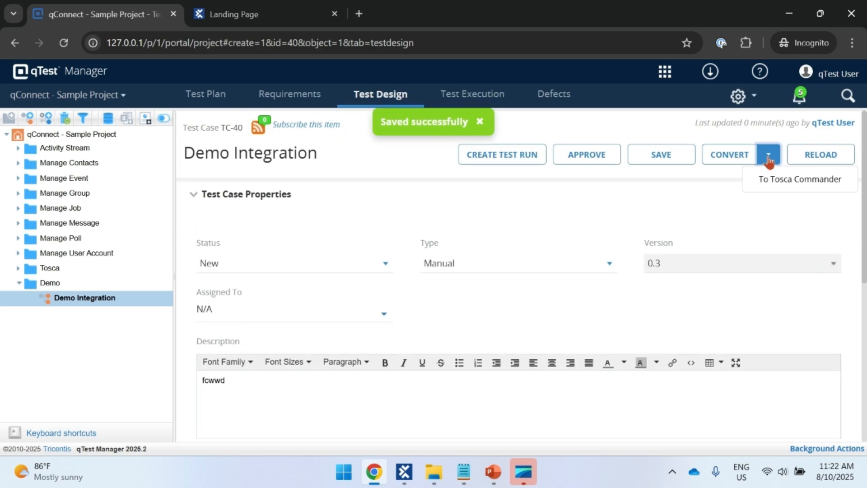
click(711, 208)
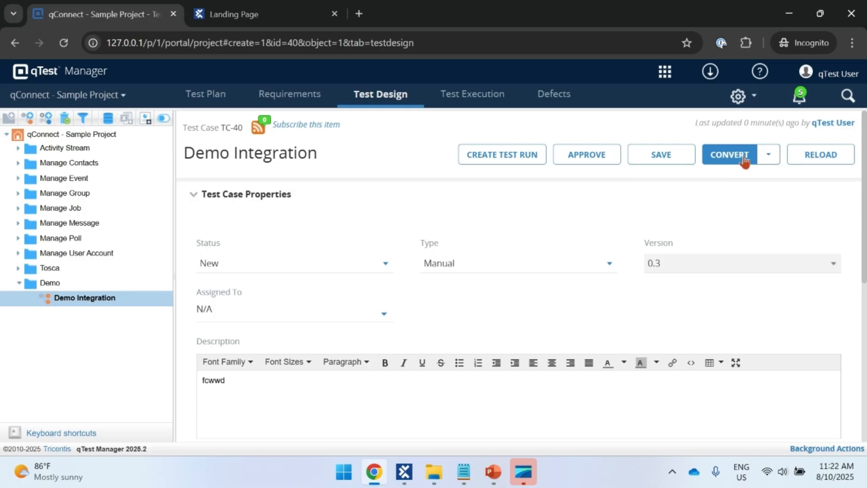
click(768, 159)
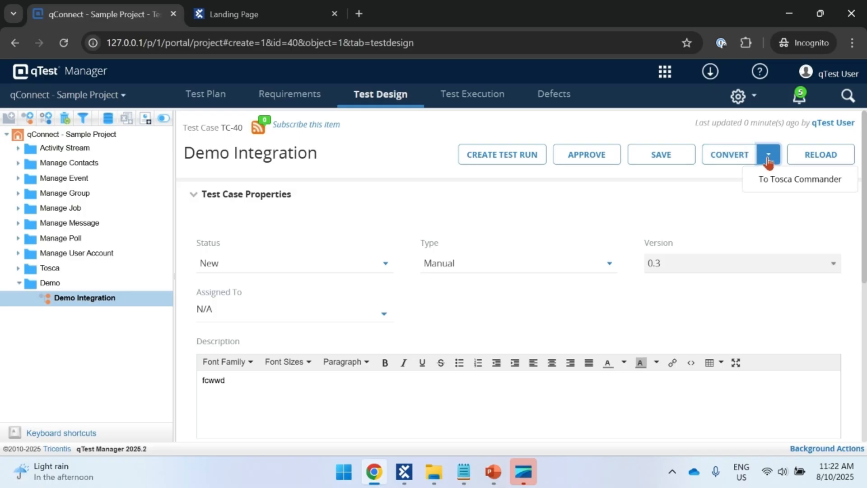
click(786, 181)
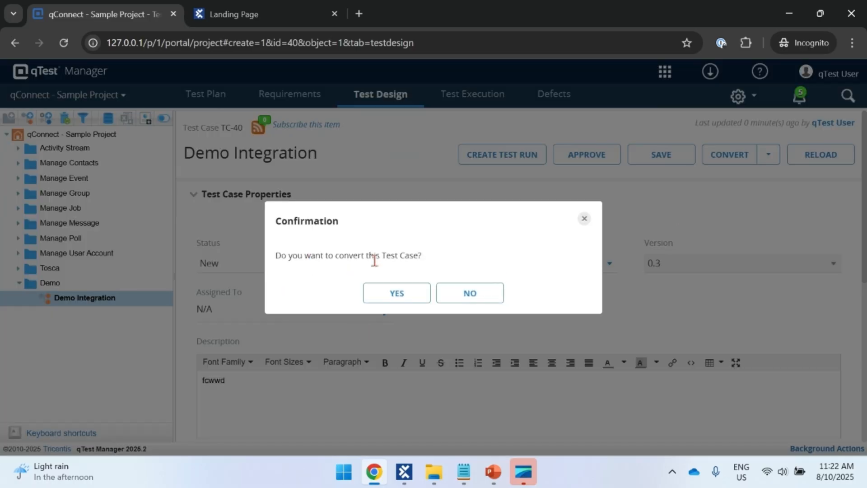
click(403, 298)
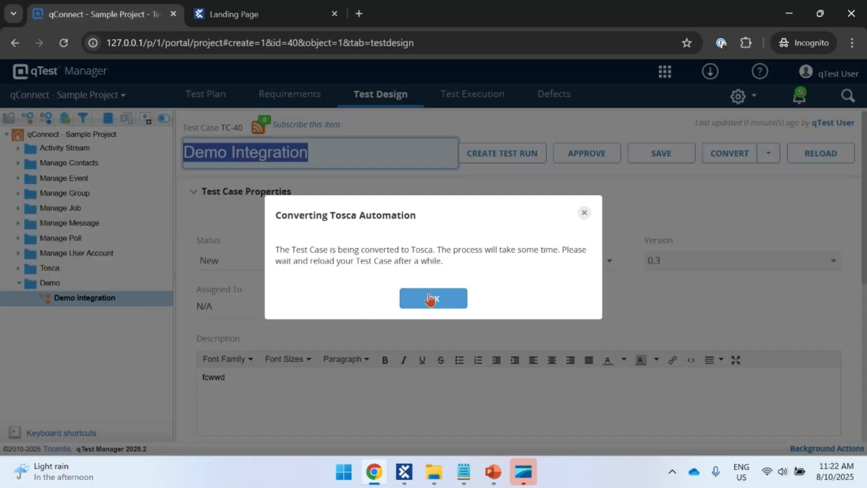
click(431, 298)
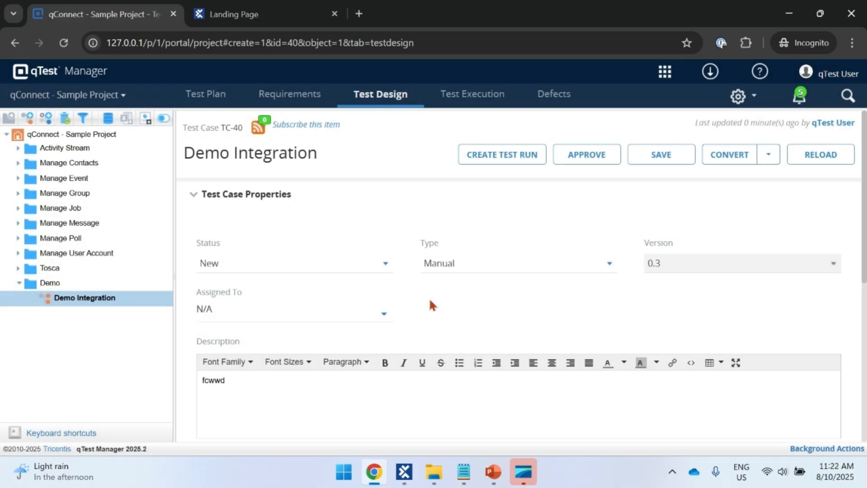
Step: Reload the Demo Integration test case and check the notifications for its conversion status
click(808, 159)
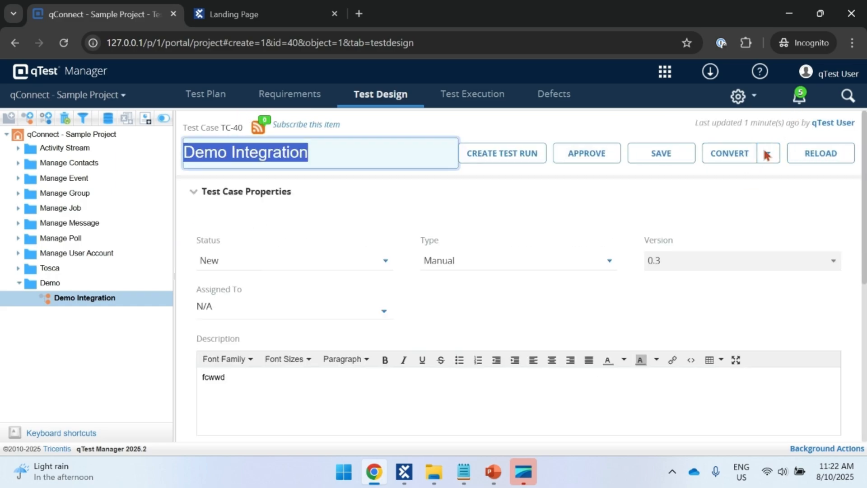
click(803, 106)
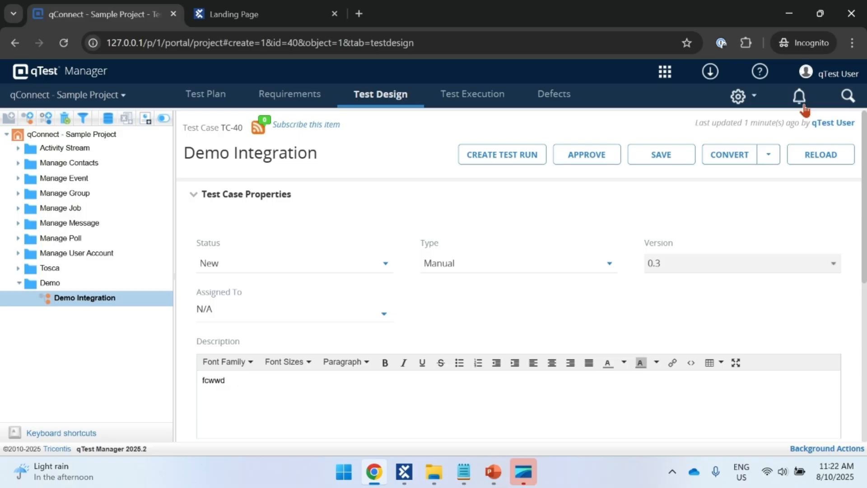
click(804, 166)
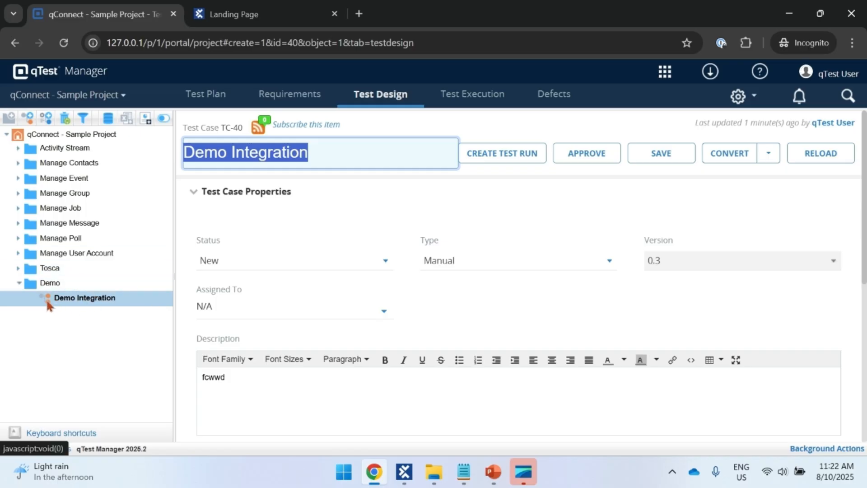
Step: Compare the Demo Integration icon with those of the Tosca module's test cases and reload the test case to check its conversion
click(18, 268)
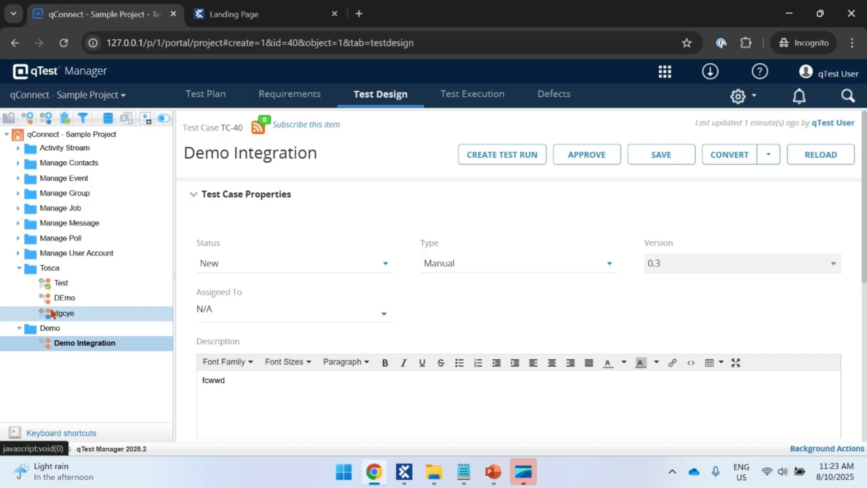
click(19, 270)
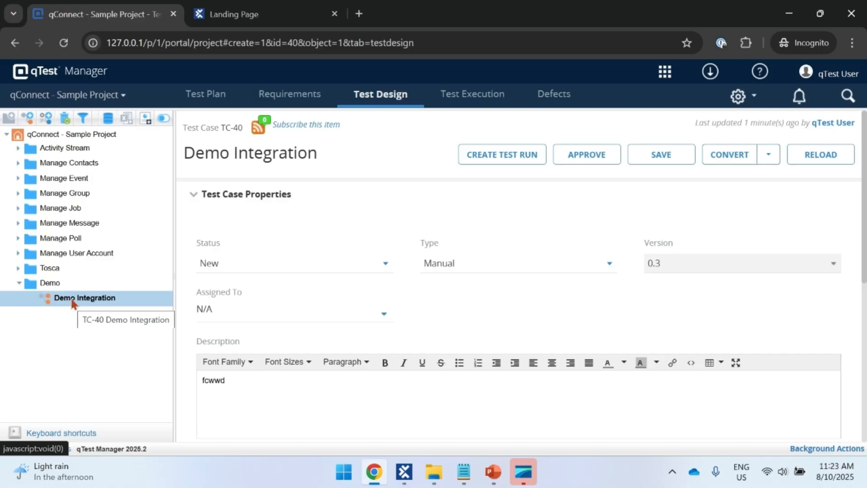
click(811, 159)
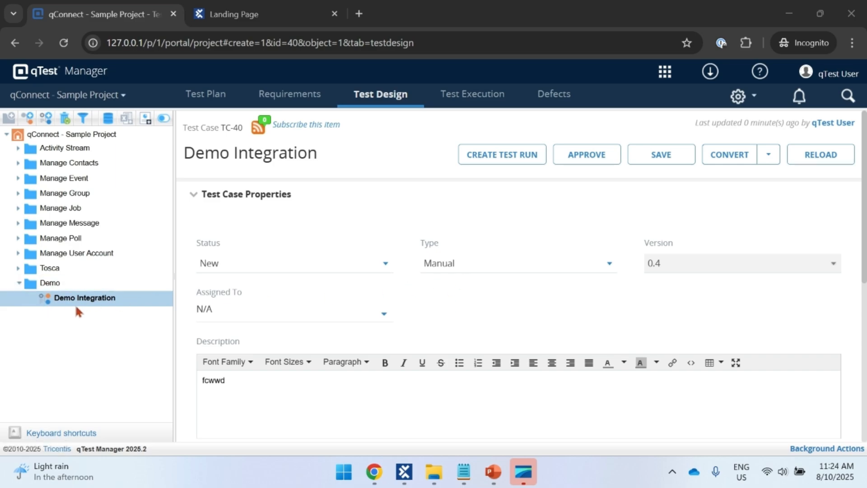
click(808, 158)
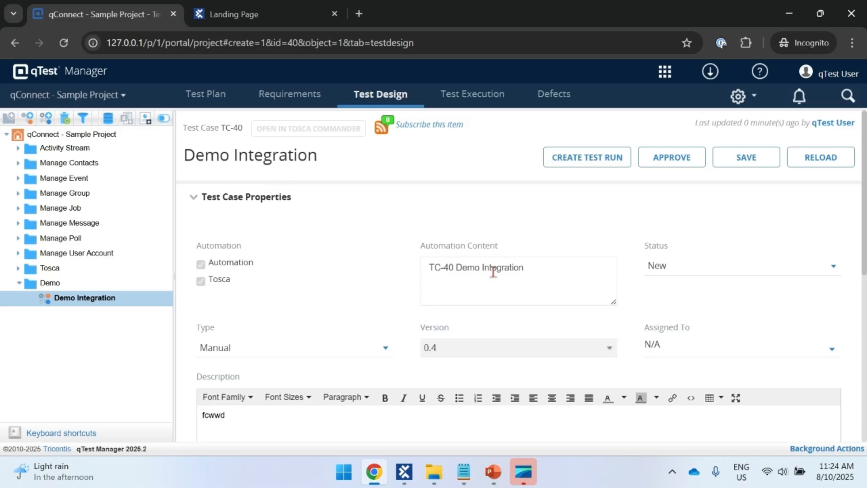
Step: Review the Demo Integration test case's automation properties, description and test steps in qTest
scroll(493, 272, down, 6)
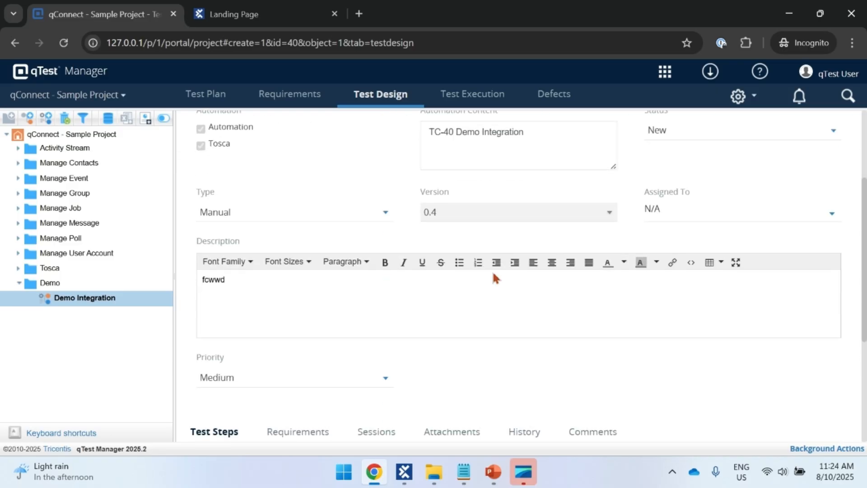
scroll(493, 272, up, 4)
scroll(493, 271, up, 2)
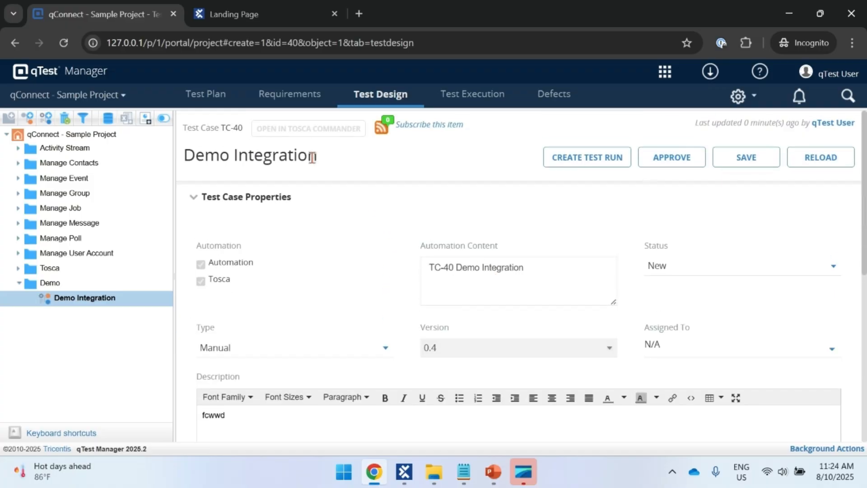
scroll(397, 234, down, 6)
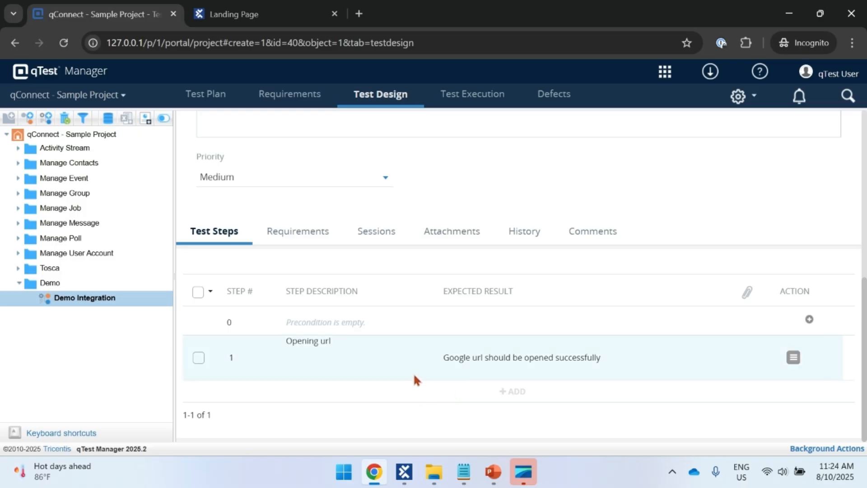
scroll(414, 376, up, 1)
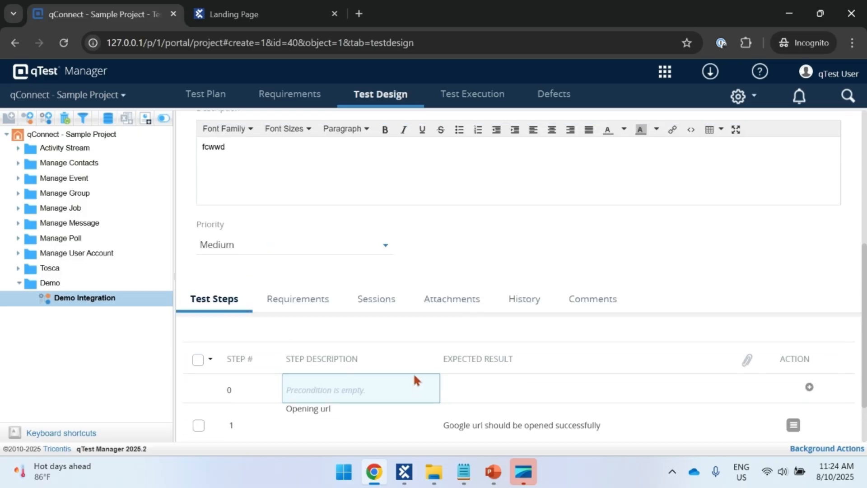
scroll(414, 378, up, 2)
scroll(459, 348, up, 3)
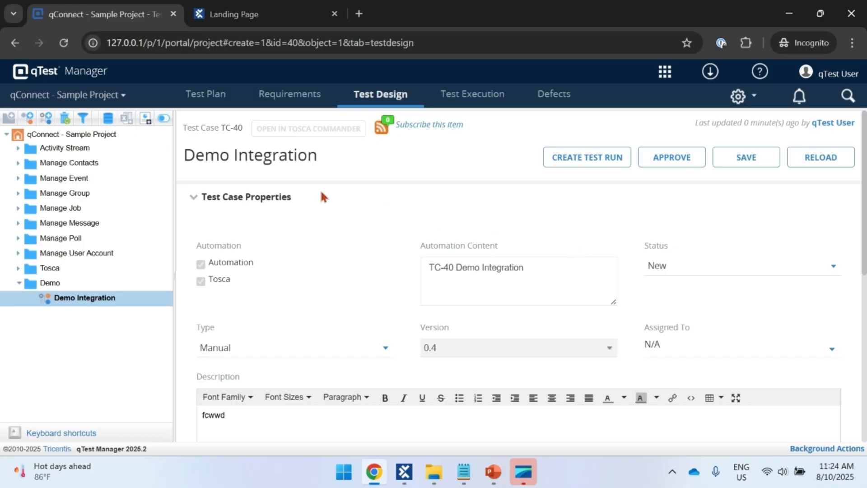
scroll(454, 321, down, 8)
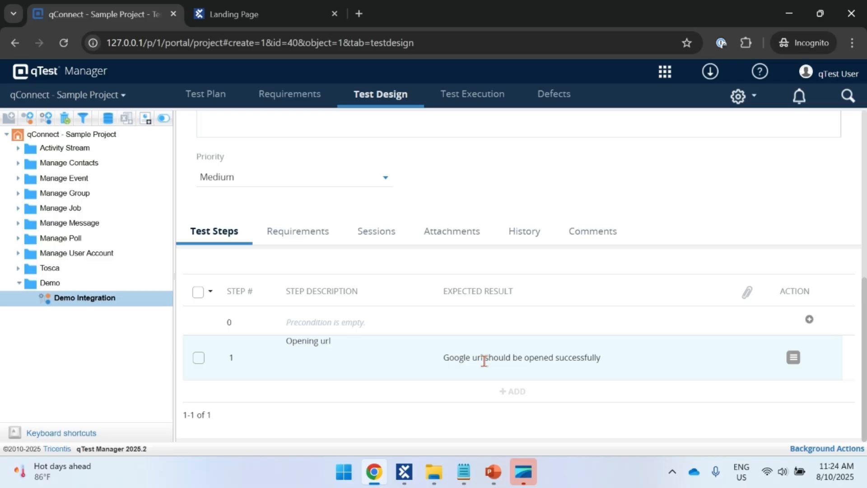
scroll(515, 377, up, 5)
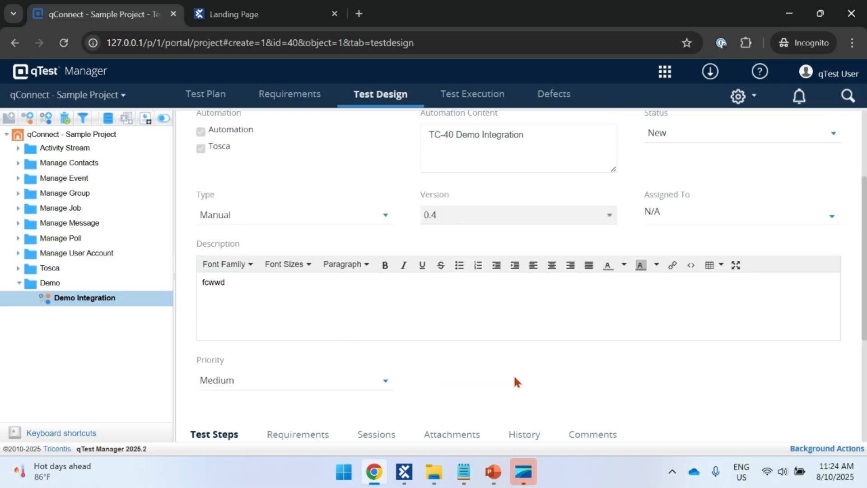
scroll(514, 381, up, 3)
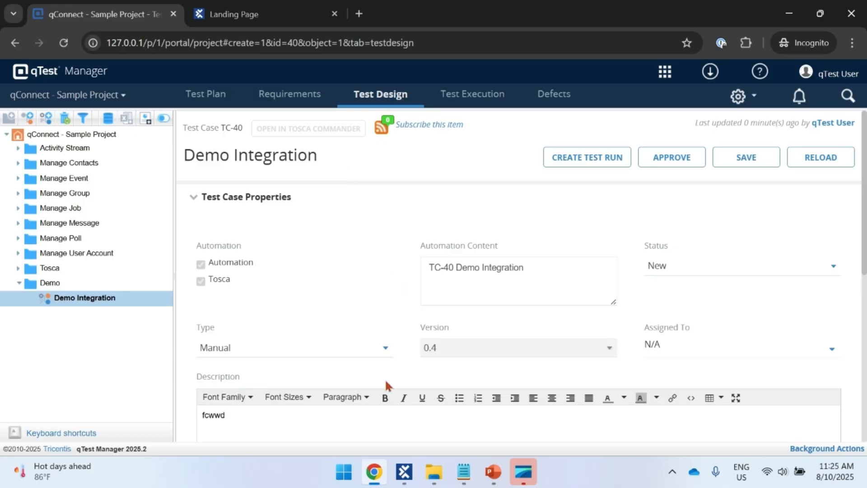
Step: Switch to Tosca Commander, update the workspace's test cases and expand the Imported from qTest folder to find TC-40 Demo Integration
click(403, 478)
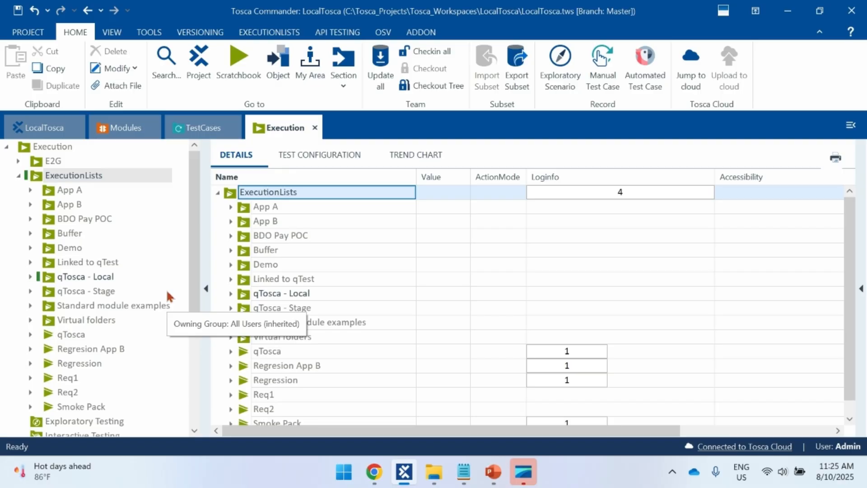
click(186, 127)
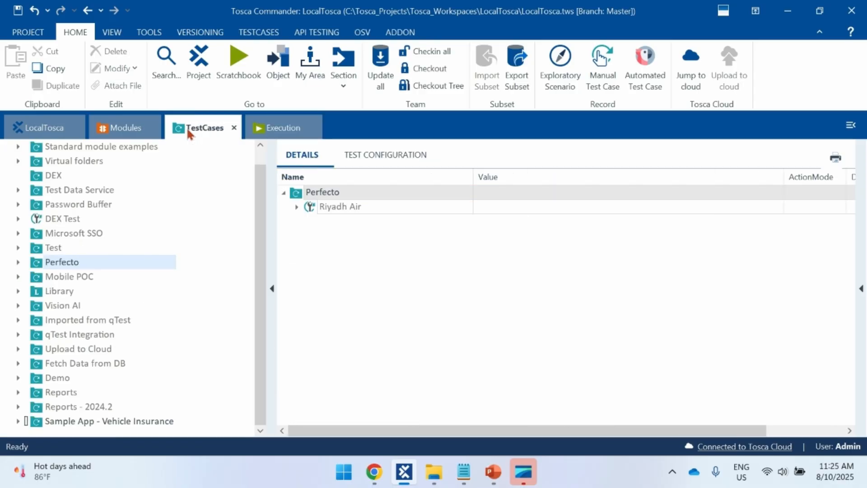
click(378, 90)
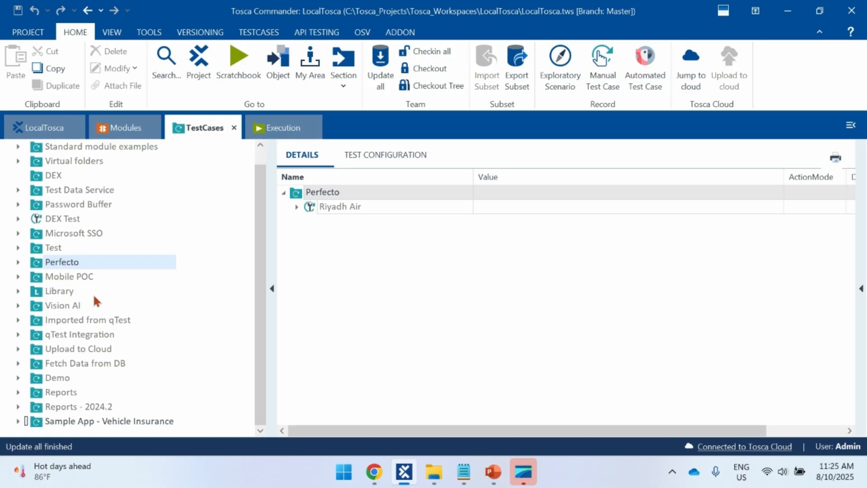
click(78, 318)
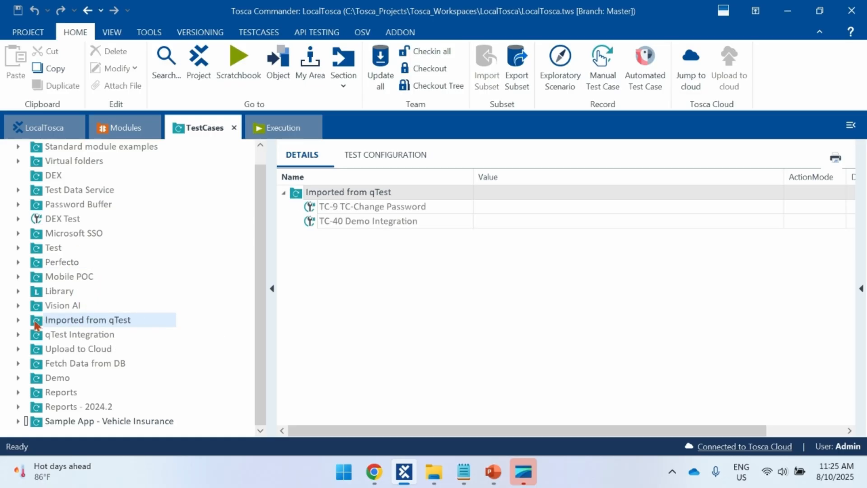
click(18, 320)
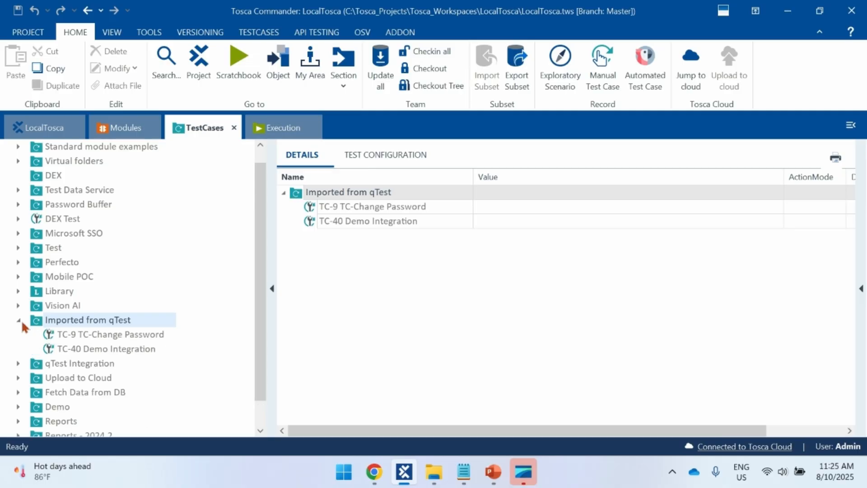
key(alt+Tab)
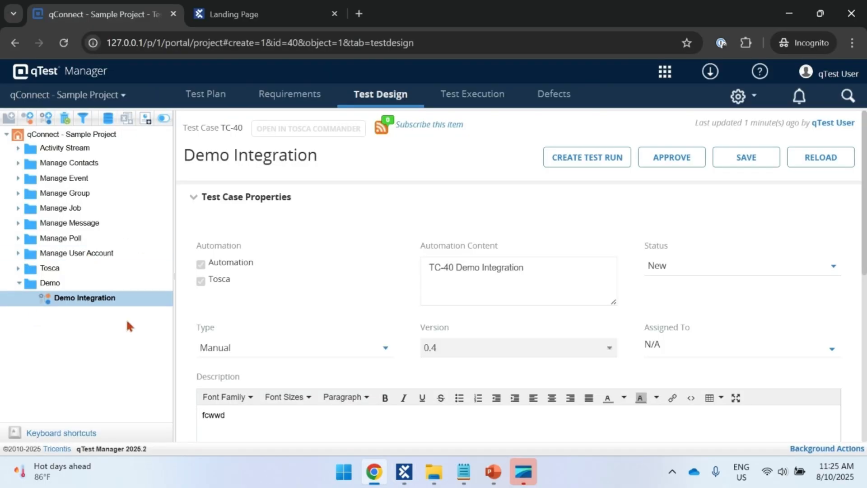
key(alt+Tab)
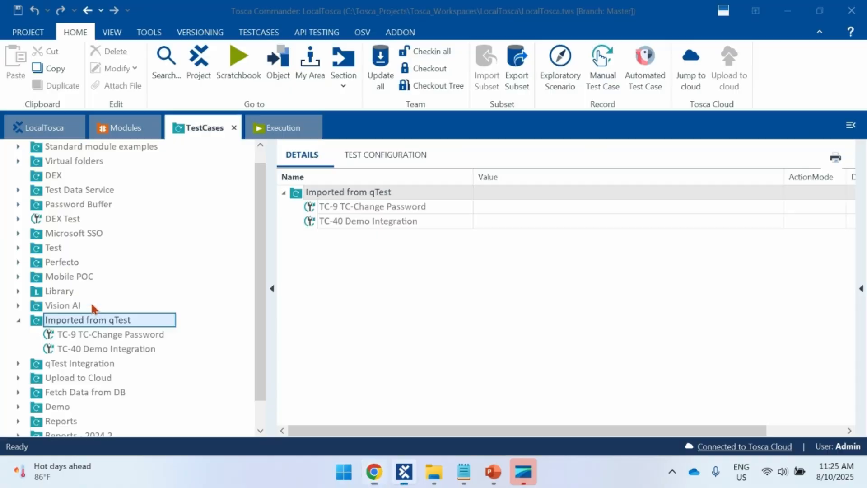
Step: Select the TC-40 Demo Integration test case and widen the details area
click(335, 227)
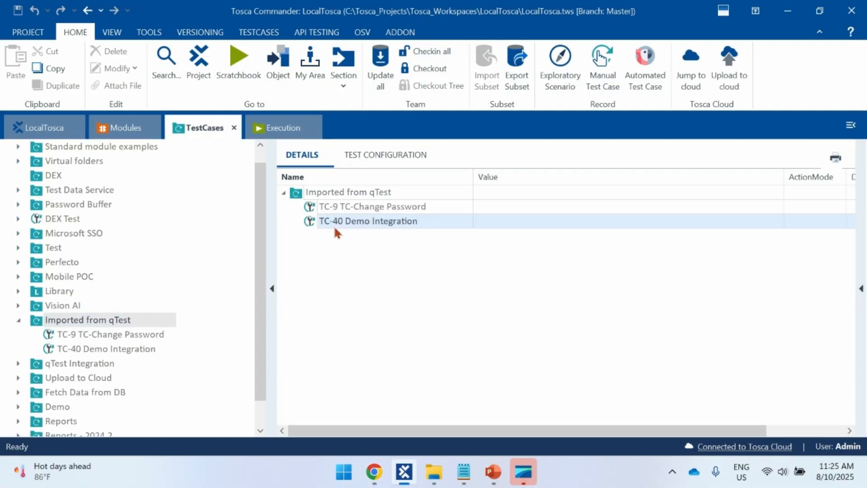
mouse_move(336, 232)
click(321, 227)
key(Escape)
drag(271, 204, 226, 207)
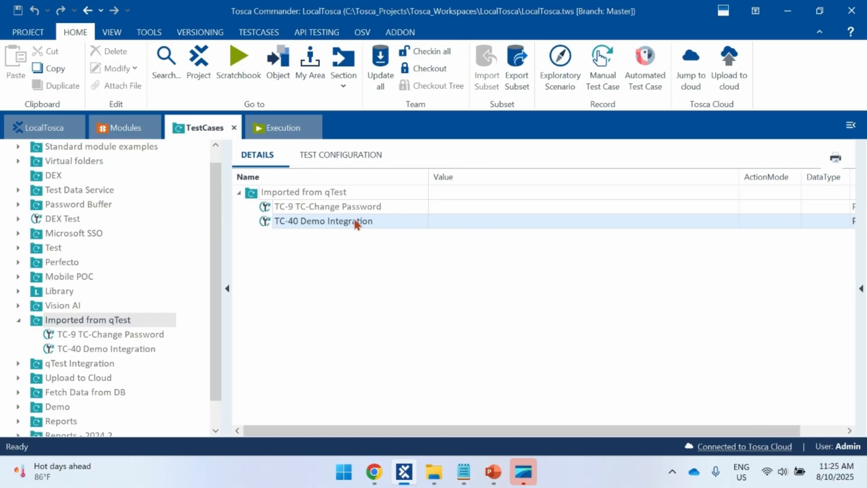
Step: Add the Description column between Name and Value in the test case details
right_click(459, 180)
click(482, 185)
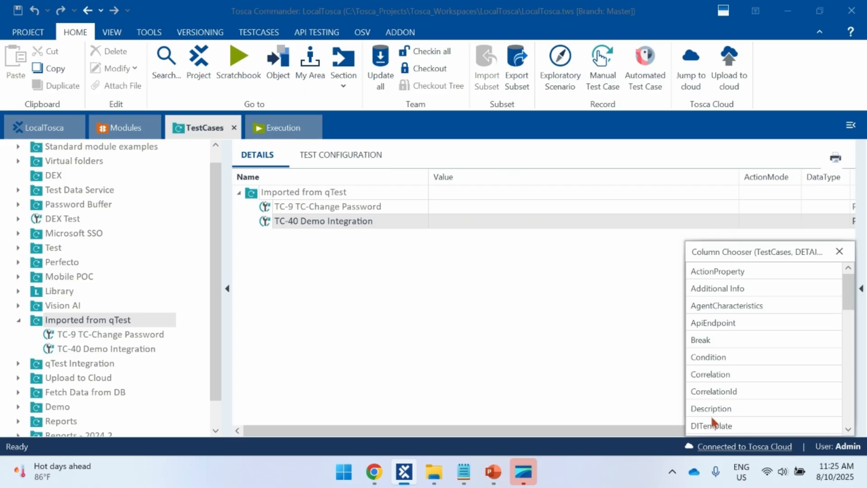
drag(714, 411, 463, 185)
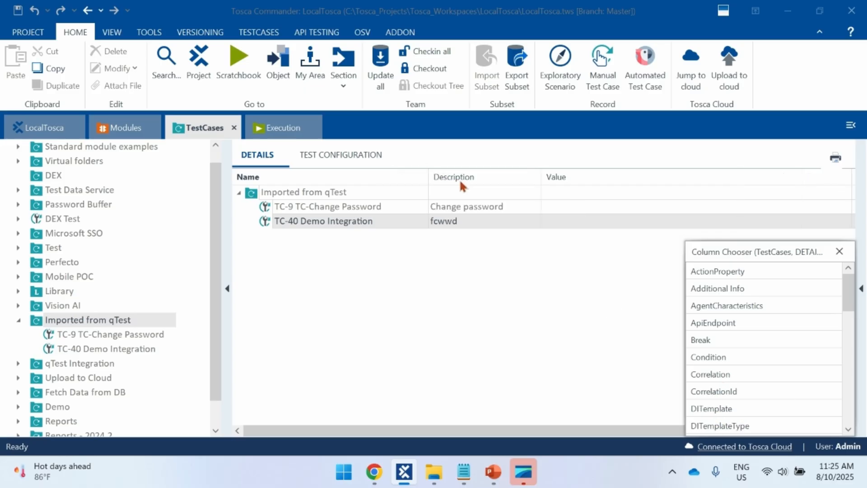
click(839, 251)
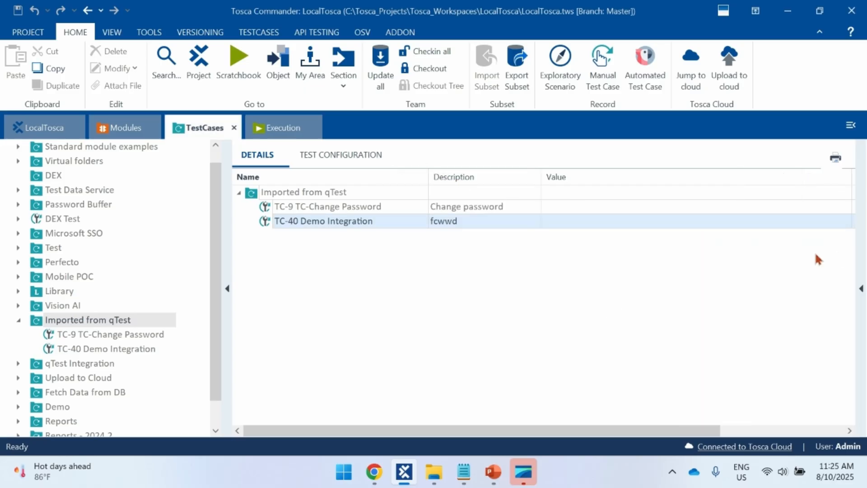
Step: Expand the TC-40 Demo Integration description and read the test step and expected result brought over from qTest
click(505, 224)
click(535, 222)
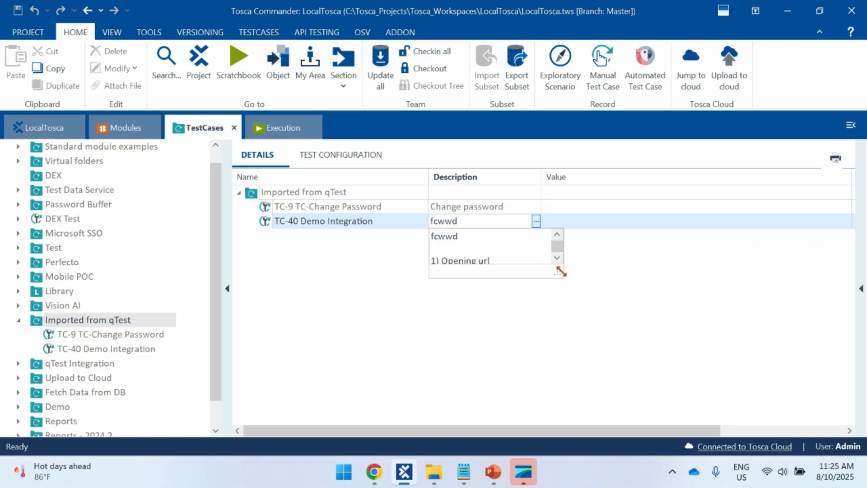
drag(558, 271, 598, 383)
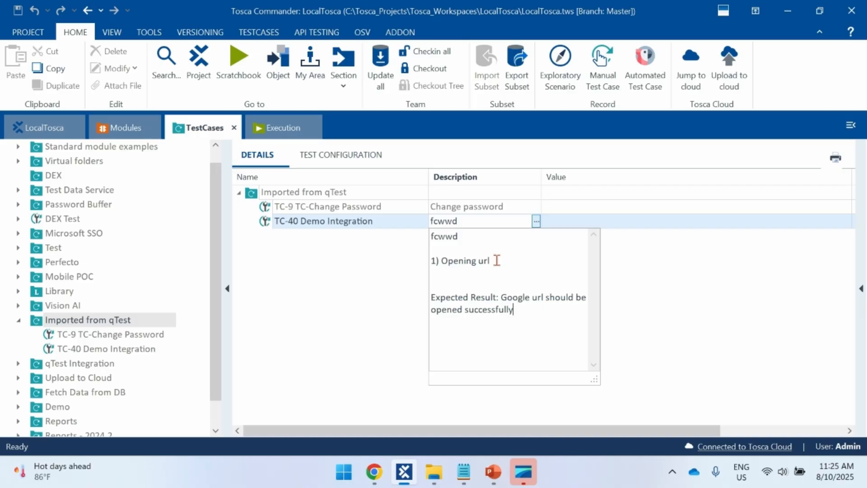
drag(496, 261, 425, 258)
drag(515, 311, 427, 296)
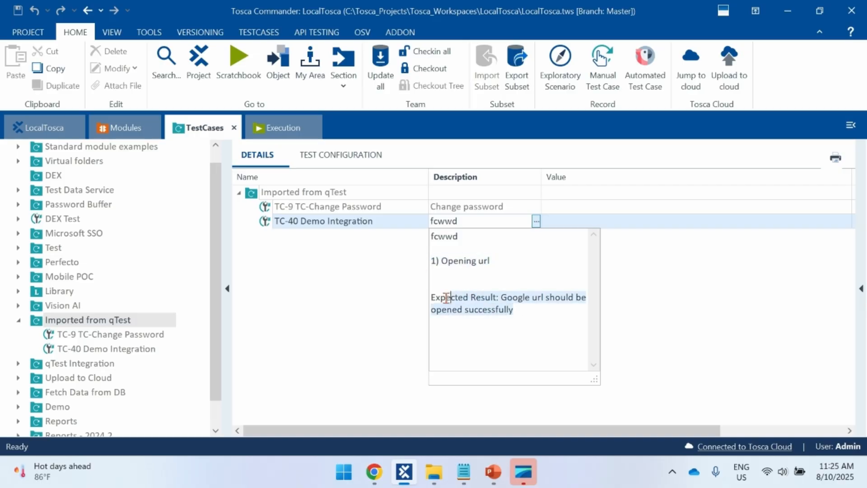
click(510, 310)
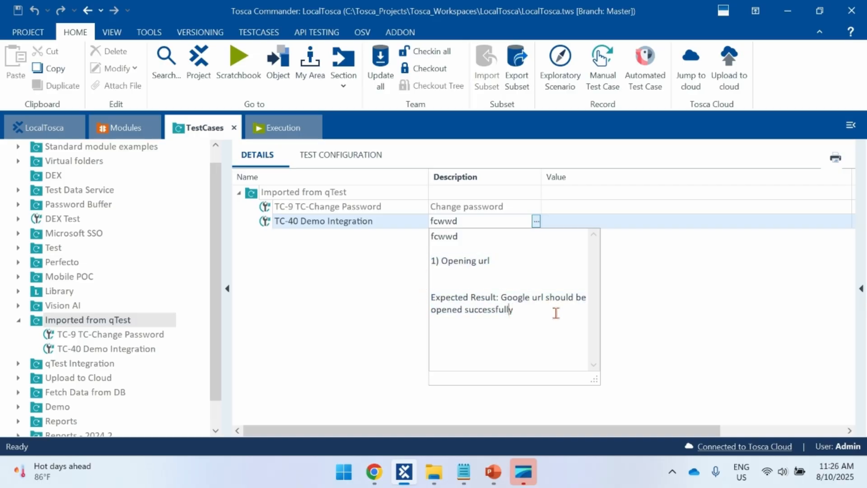
drag(596, 379, 527, 285)
click(543, 207)
Step: Remove the Description column from the test case details
right_click(514, 182)
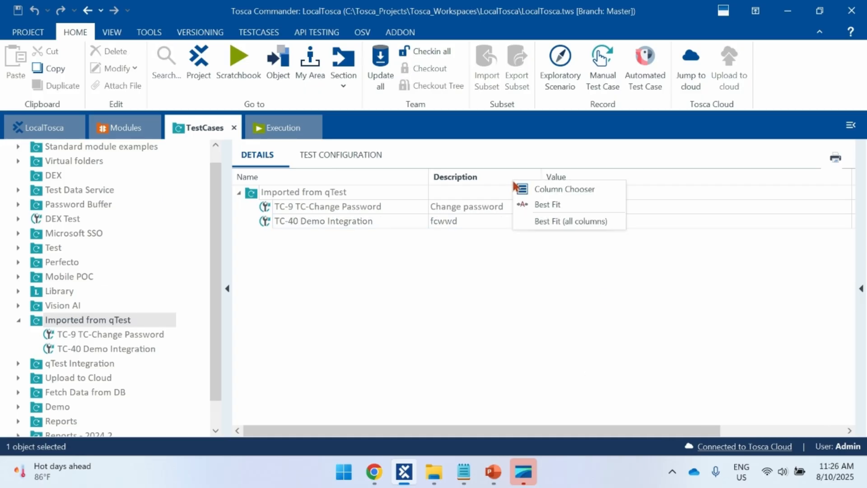
click(534, 193)
drag(483, 177, 717, 344)
click(838, 252)
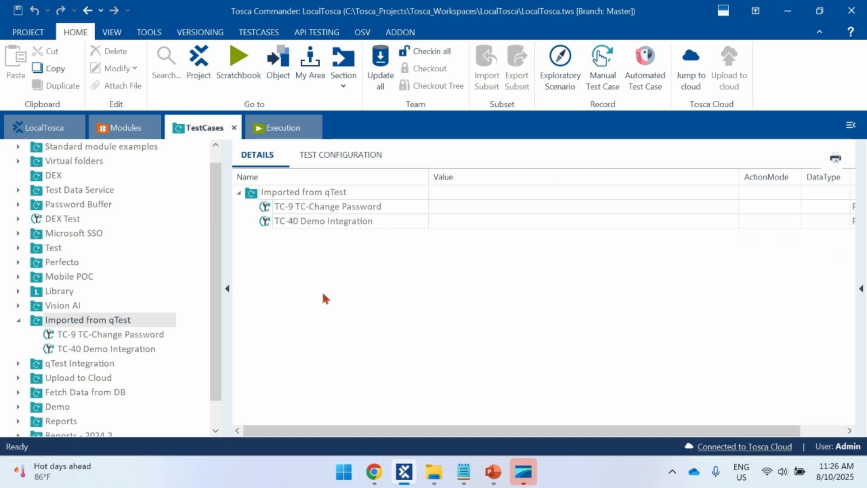
click(267, 222)
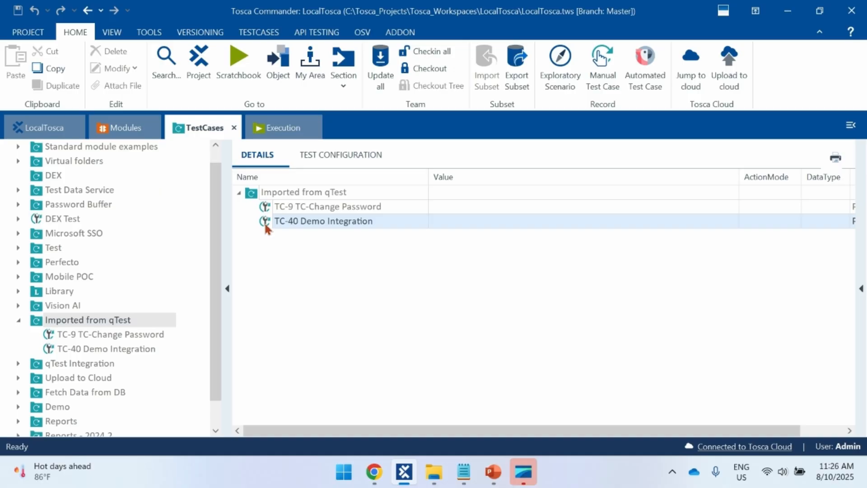
right_click(265, 225)
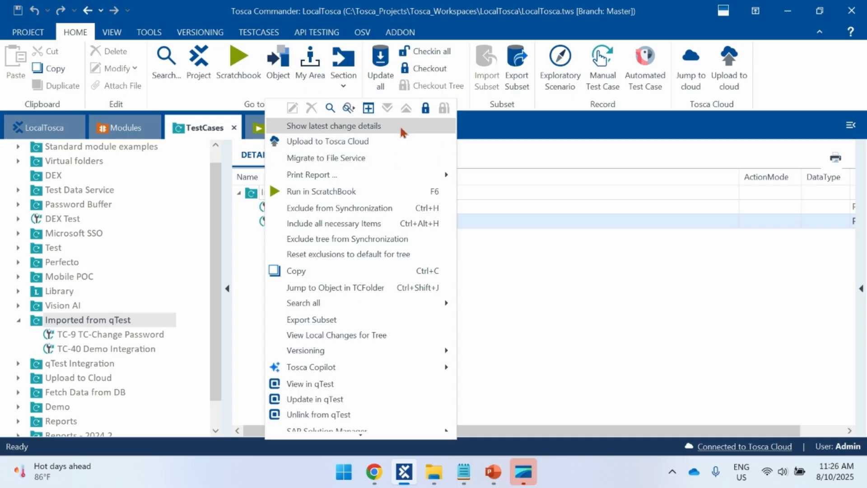
click(282, 242)
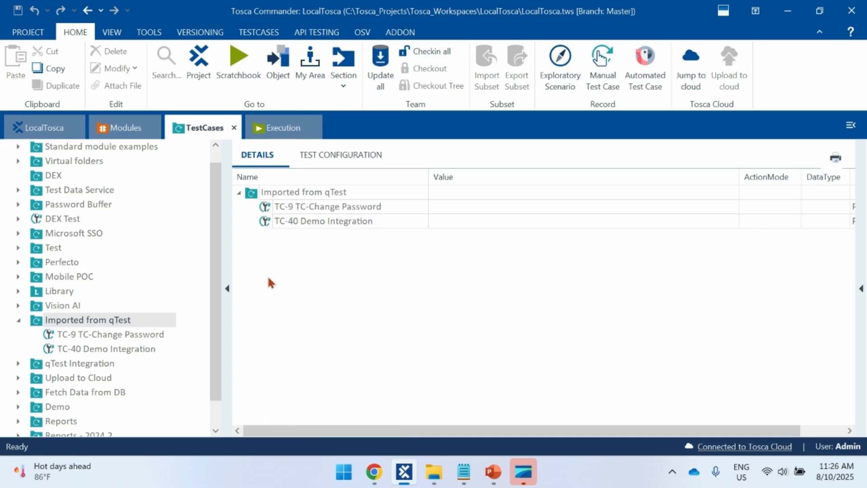
scroll(170, 346, down, 1)
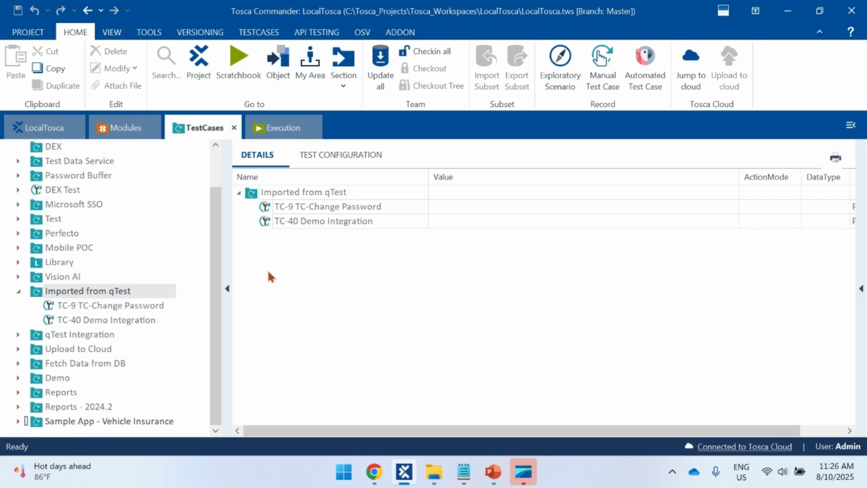
Step: Check out the TC-40 Demo Integration test case in the Imported from qTest folder
click(264, 224)
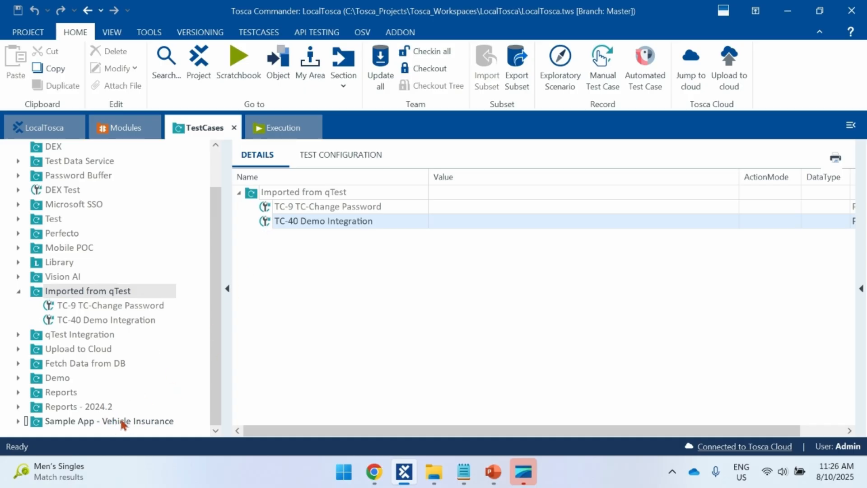
right_click(265, 225)
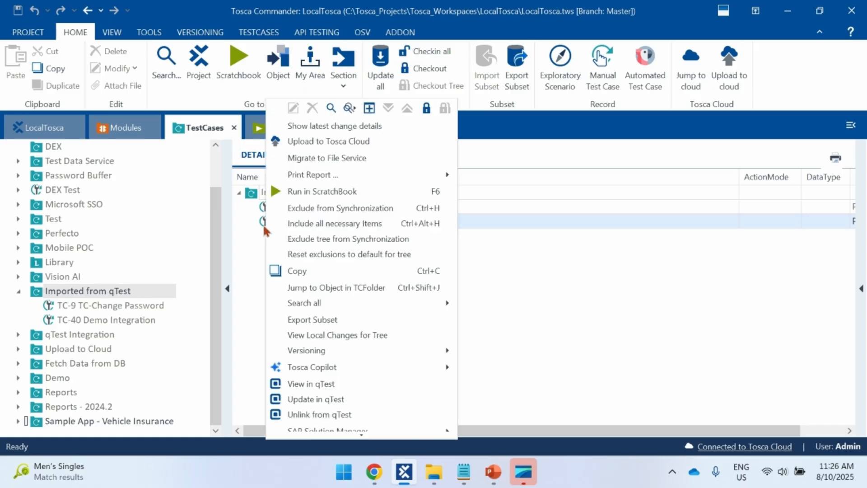
click(426, 108)
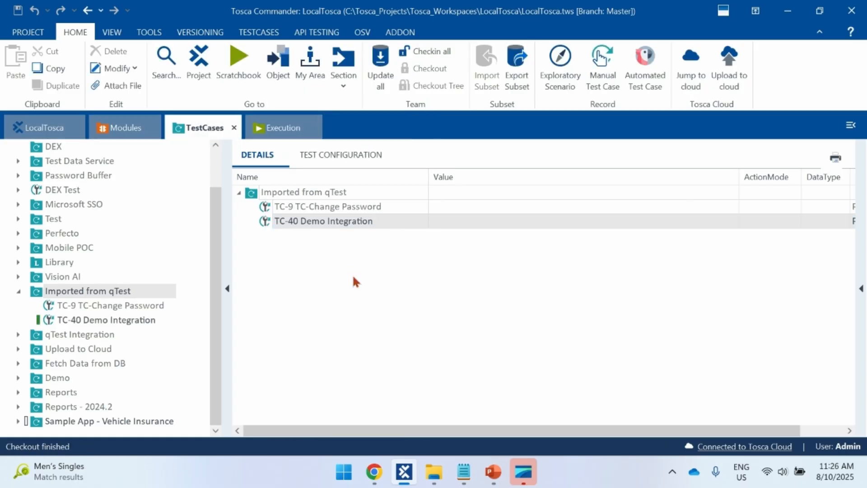
right_click(118, 321)
click(378, 299)
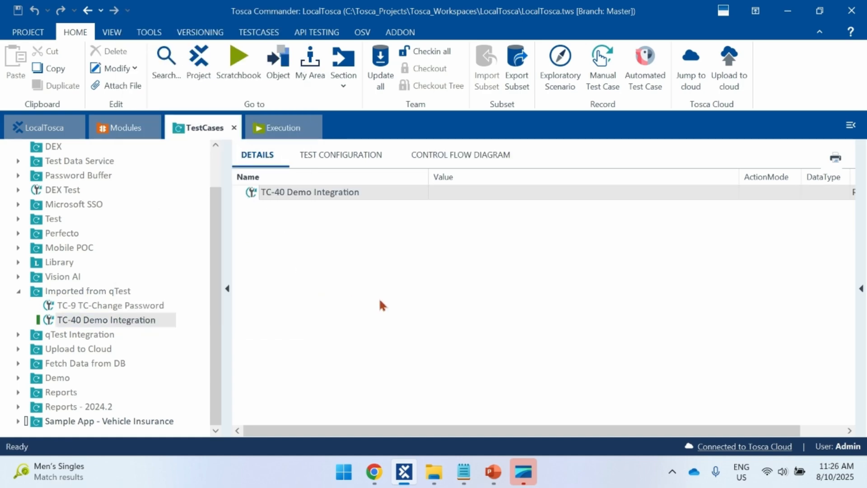
click(118, 130)
click(181, 129)
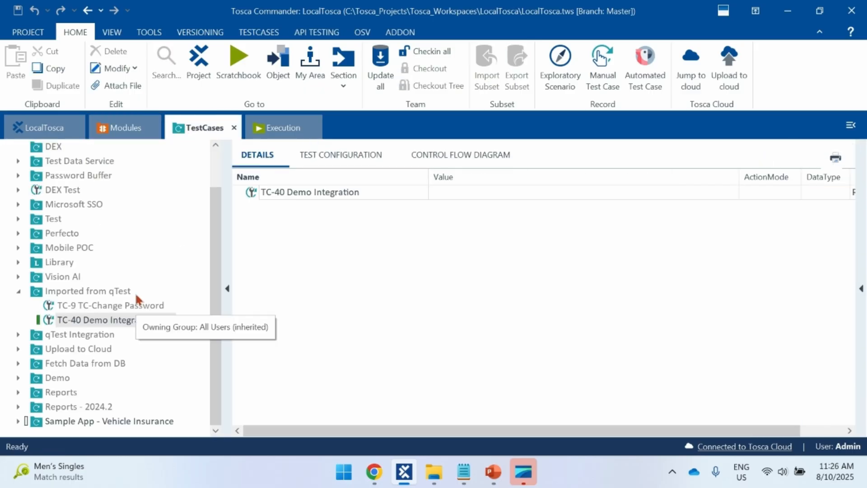
Step: Add the standard OpenUrl module as a test step to the TC-40 Demo Integration test case
right_click(124, 322)
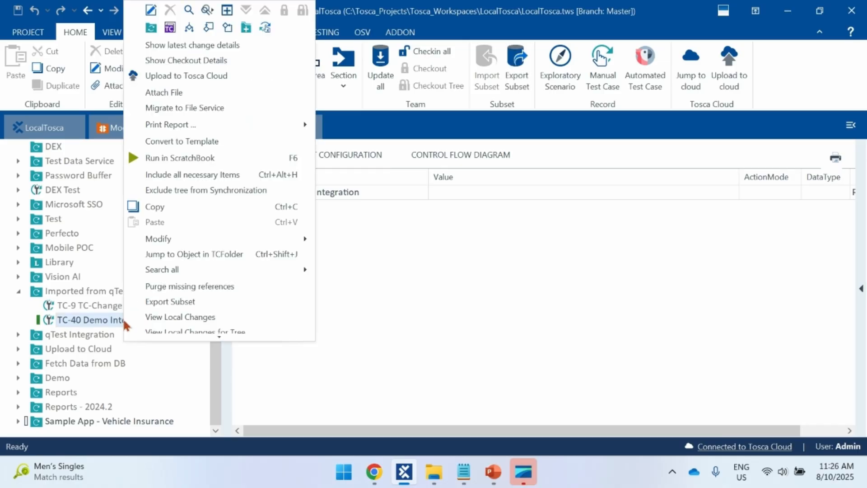
key(ctrl+t)
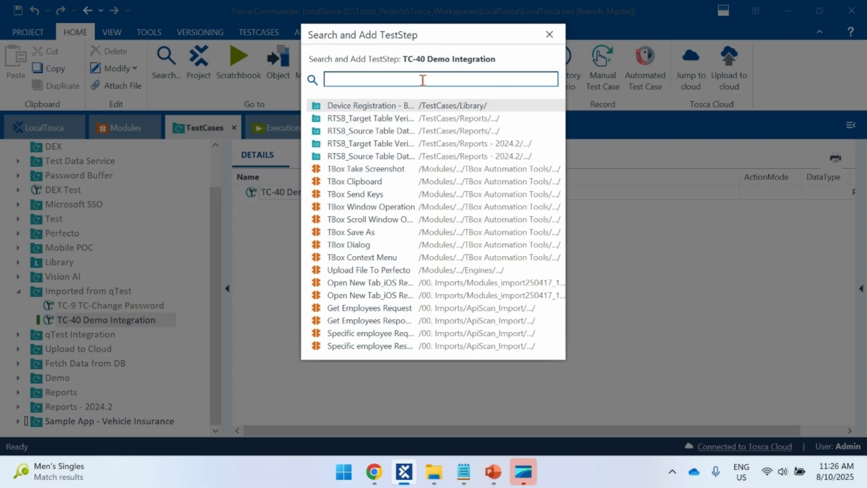
text(open)
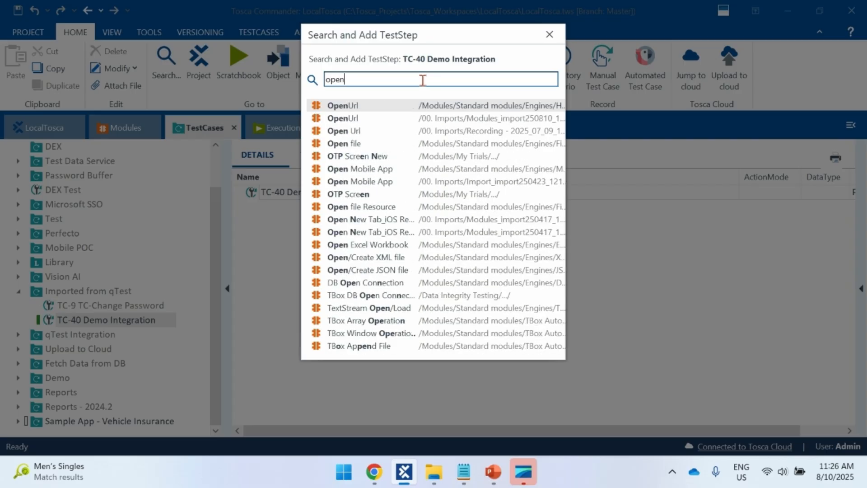
double_click(355, 109)
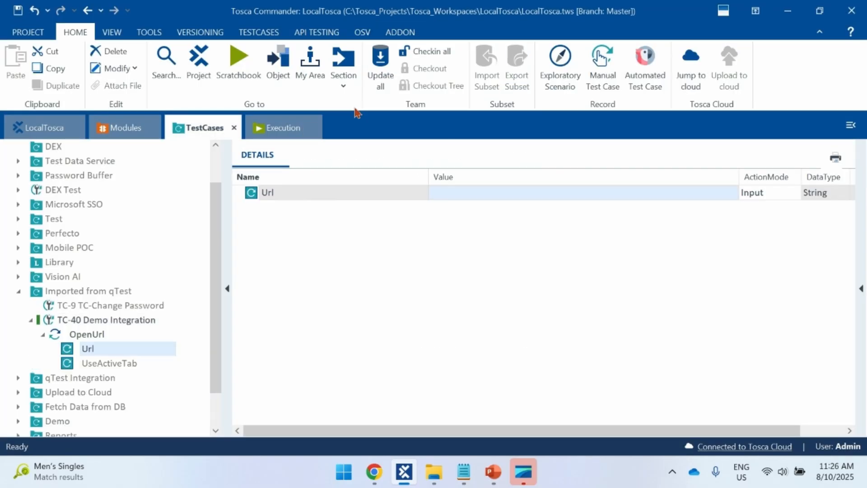
click(93, 322)
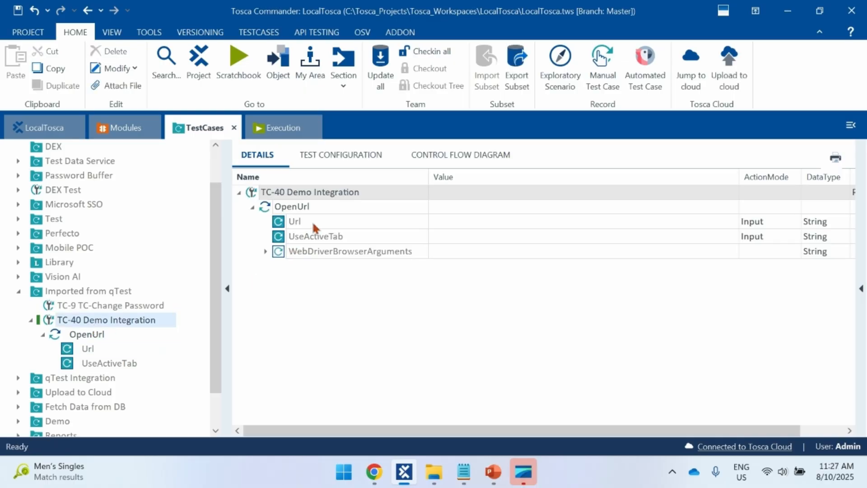
click(466, 224)
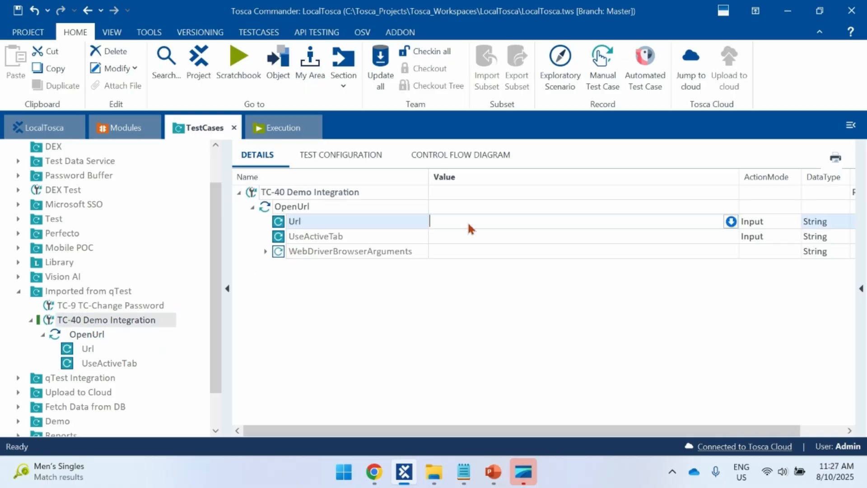
text(https;//google.com)
click(452, 221)
key(Delete)
text(;)
key(BackSpace)
text(:)
click(497, 299)
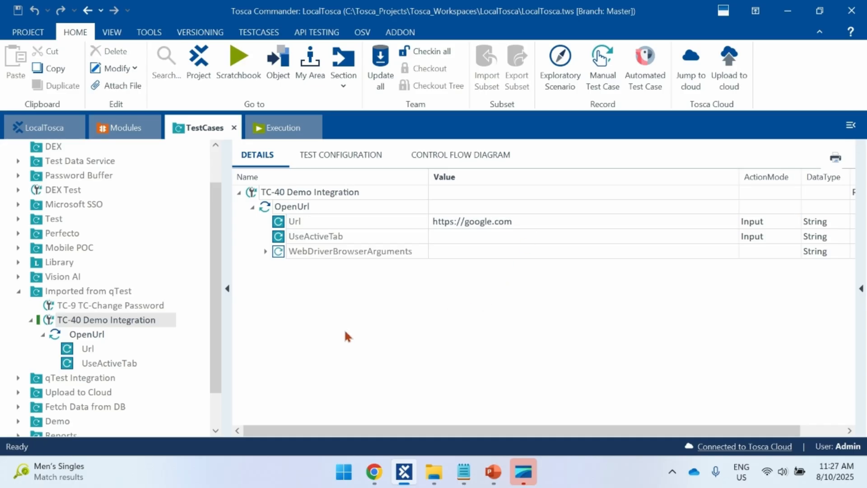
Step: Examine the qTest link properties of TC-40 Demo Integration, such as ApiEndpoint and ObjectId, and compare them with the test case in qTest Manager
drag(219, 269, 175, 263)
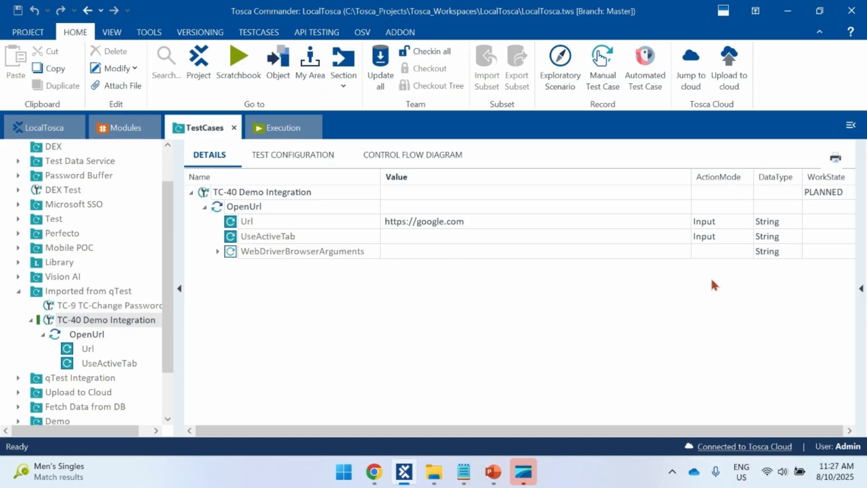
click(860, 292)
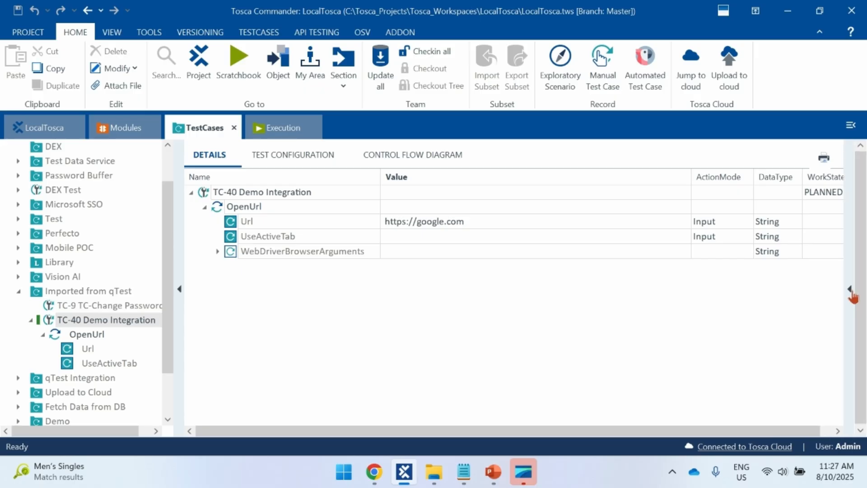
click(851, 294)
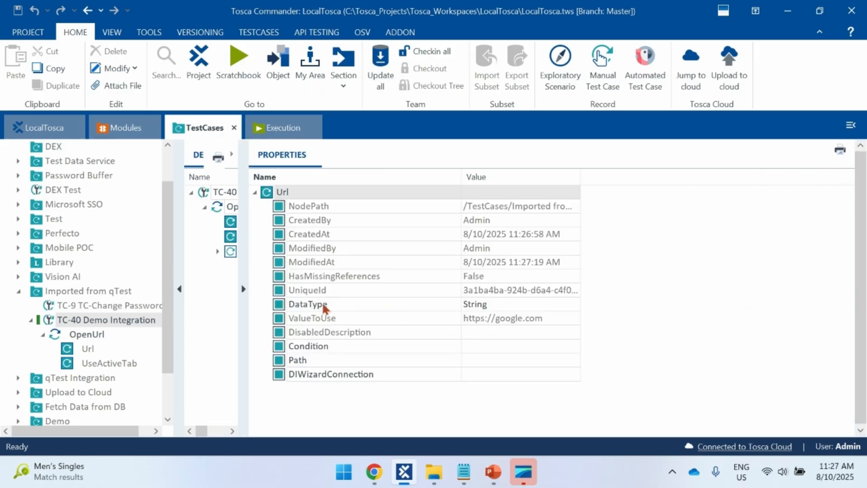
click(62, 333)
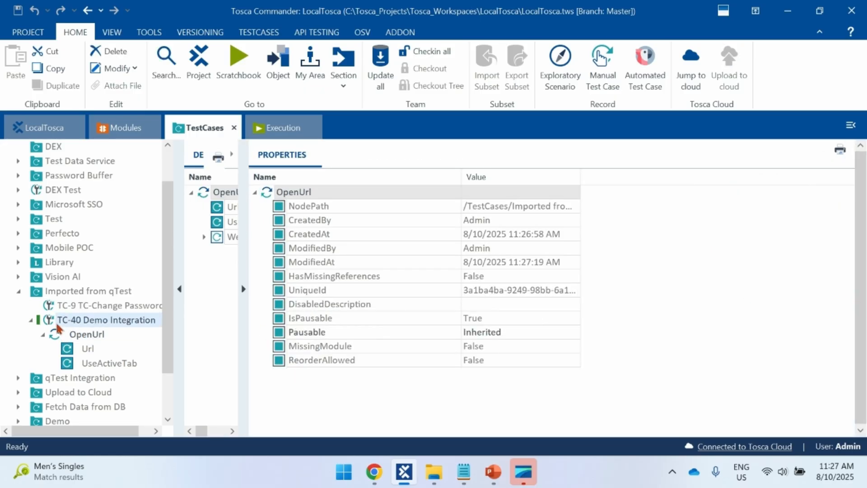
click(58, 321)
scroll(515, 334, down, 3)
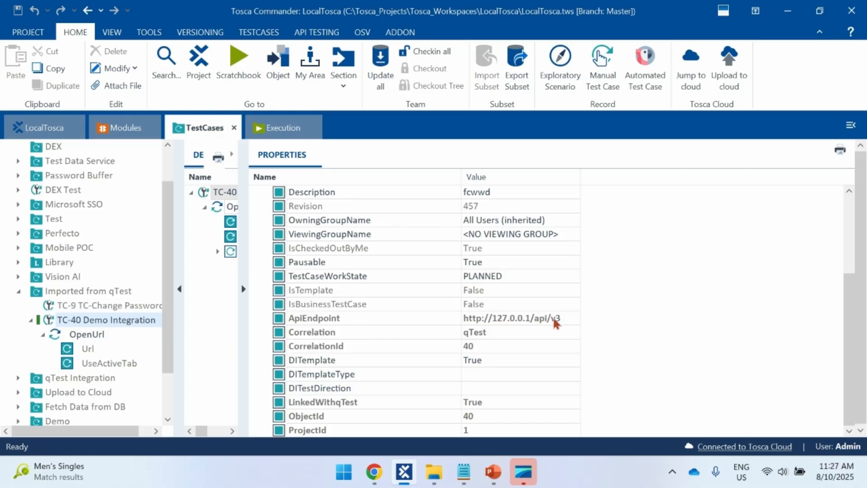
key(alt+Tab)
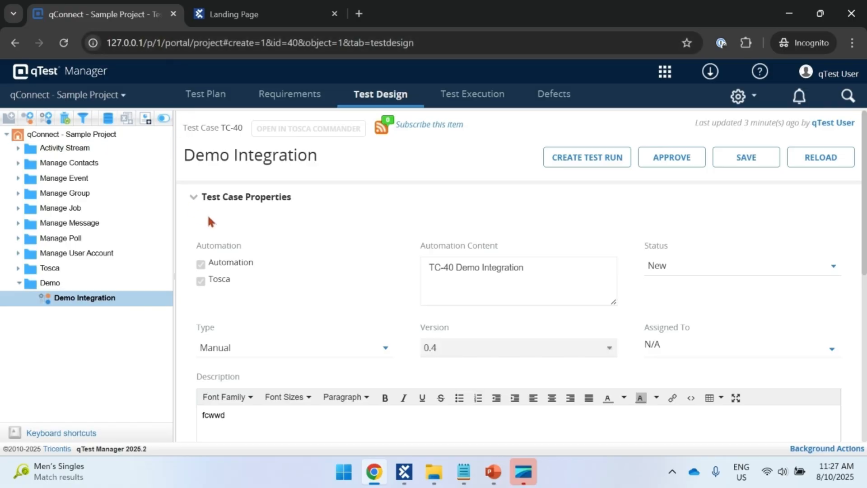
key(alt+Tab)
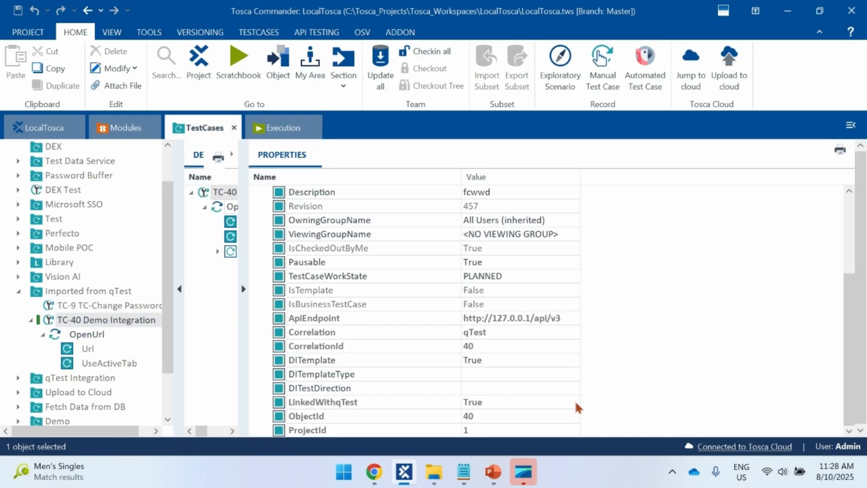
click(244, 290)
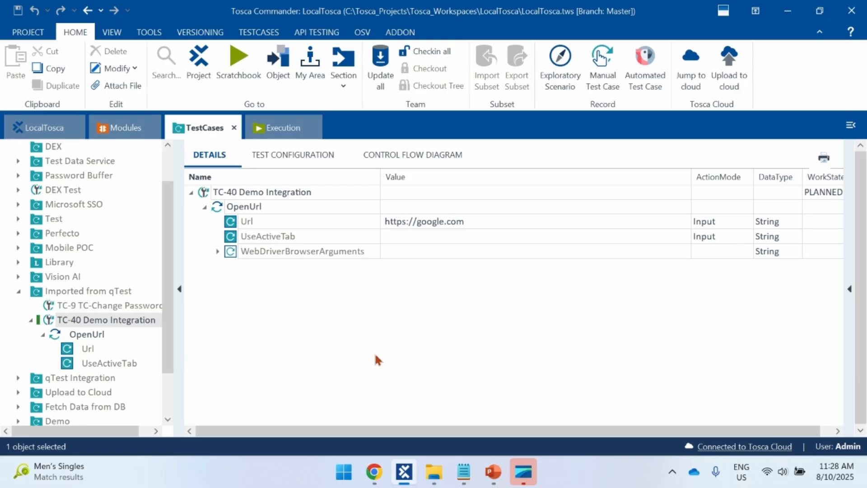
key(alt+Tab)
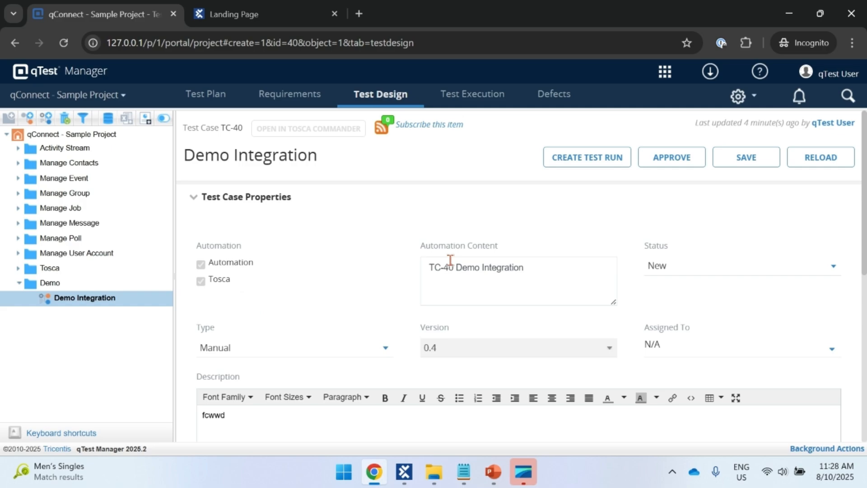
key(alt+Tab)
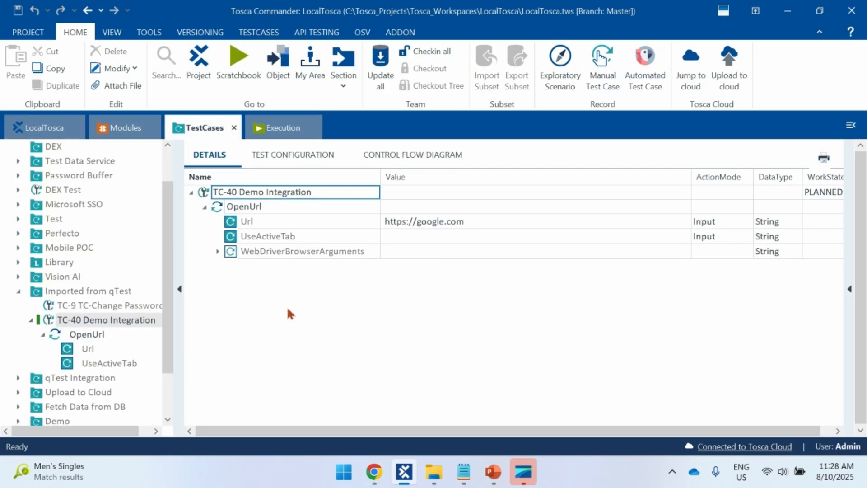
Step: Create an execution list named Integration Demo in the qTosca - Local folder of the Execution section
click(268, 129)
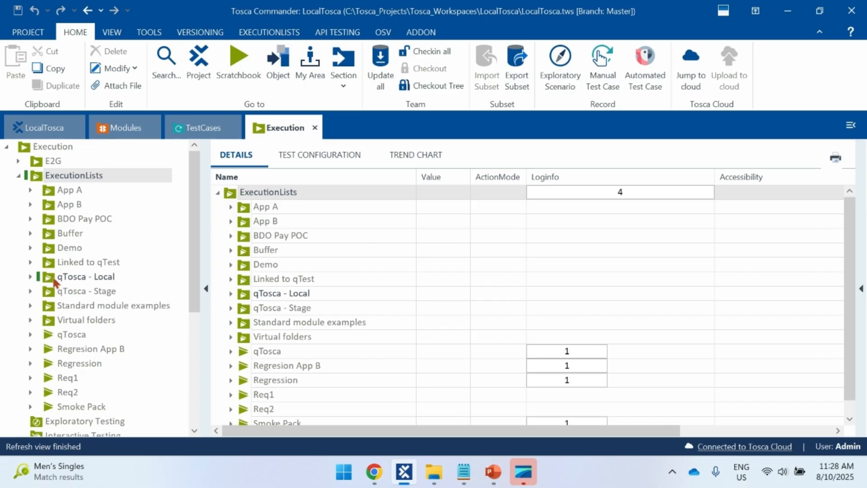
click(31, 276)
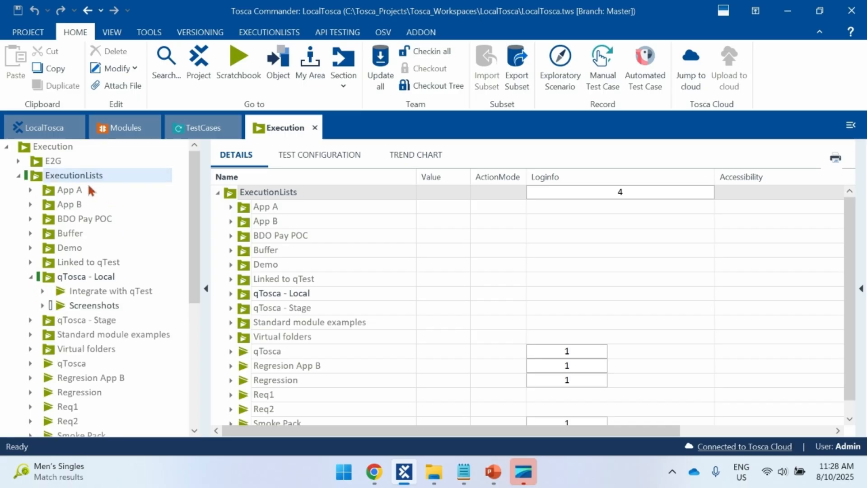
click(93, 276)
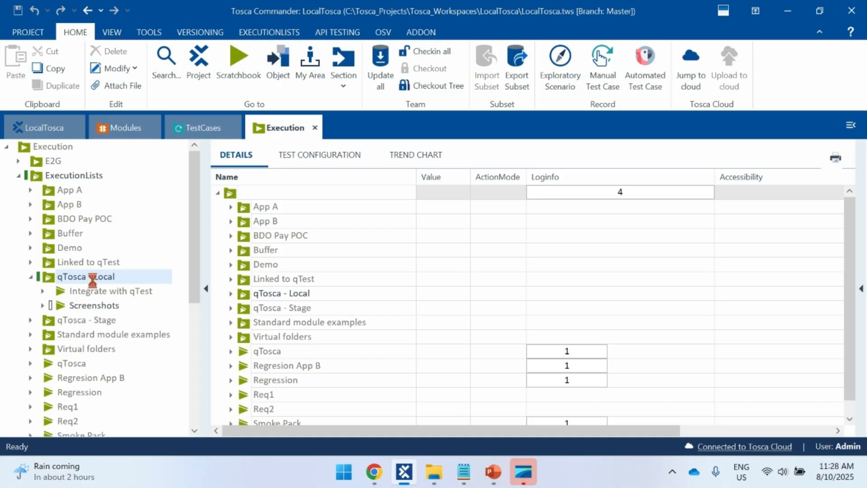
right_click(96, 277)
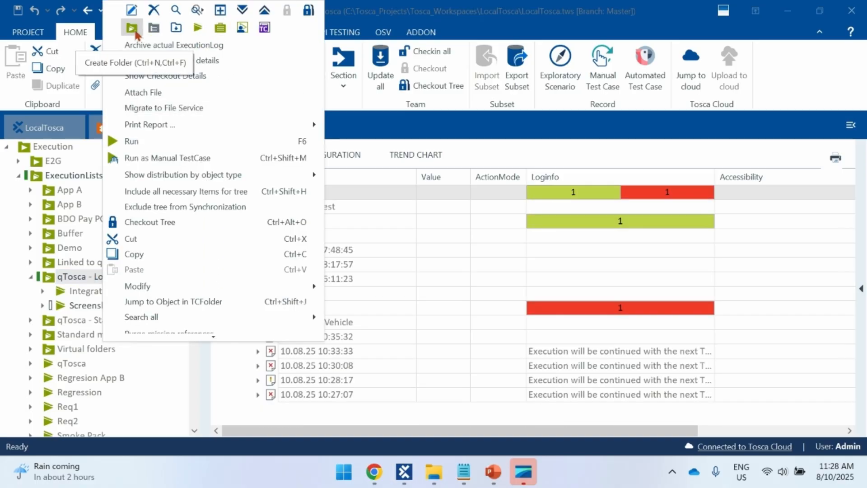
click(198, 28)
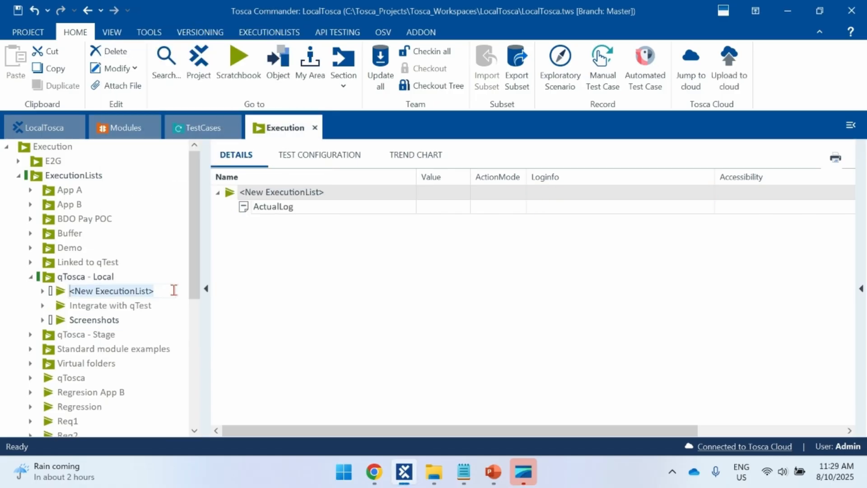
text(q)
key(BackSpace)
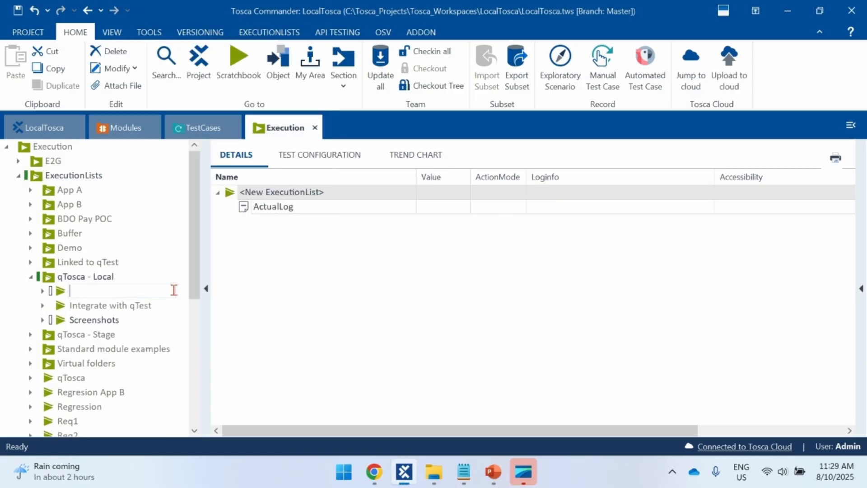
text(Integration Demo)
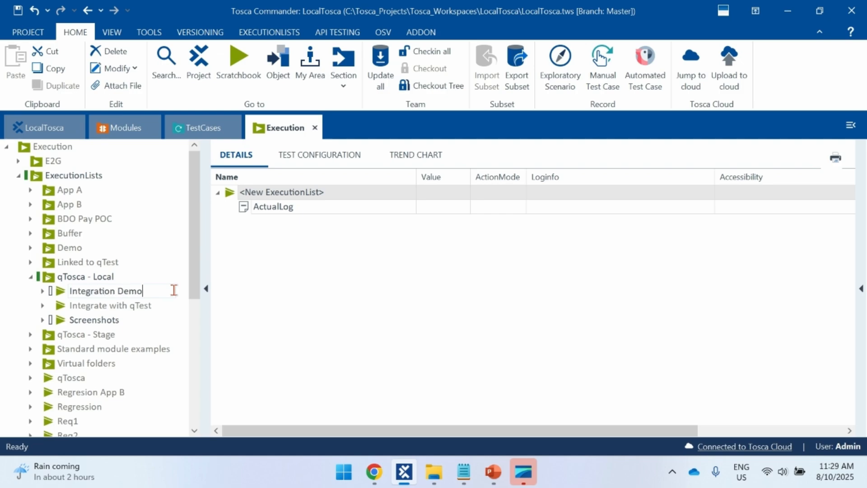
key(Return)
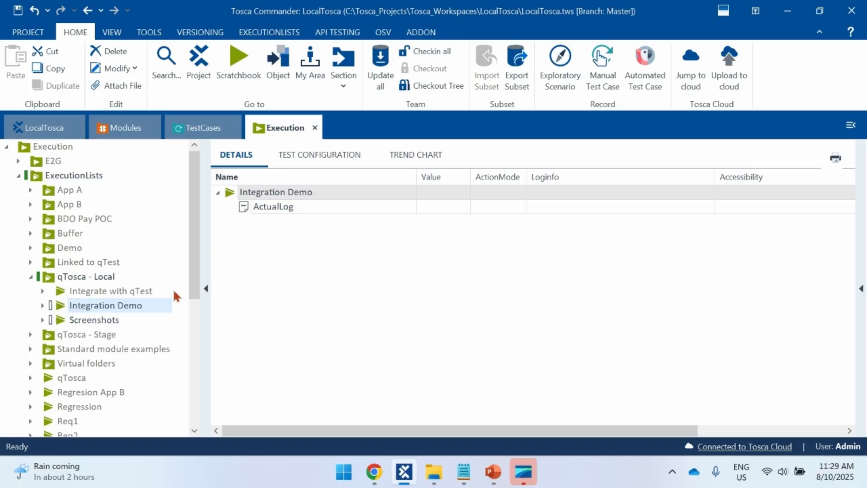
Step: Add the TC-40 Demo Integration test case to the Integration Demo execution list
click(42, 305)
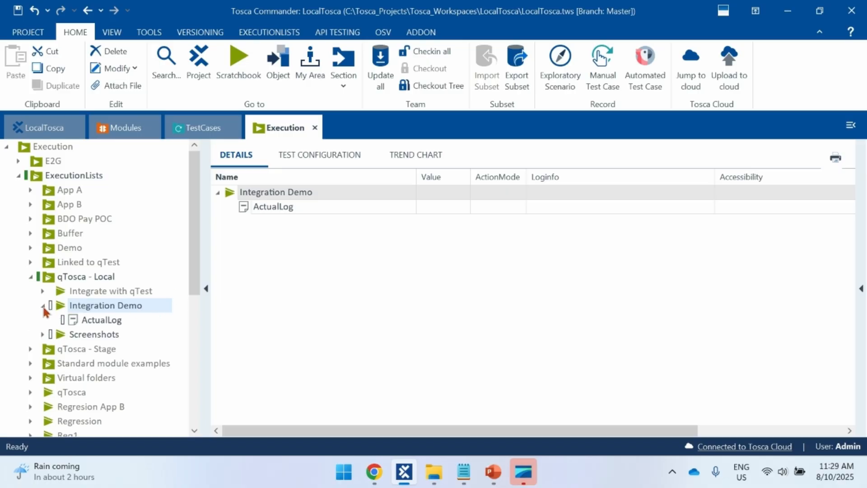
click(203, 127)
drag(97, 321, 122, 307)
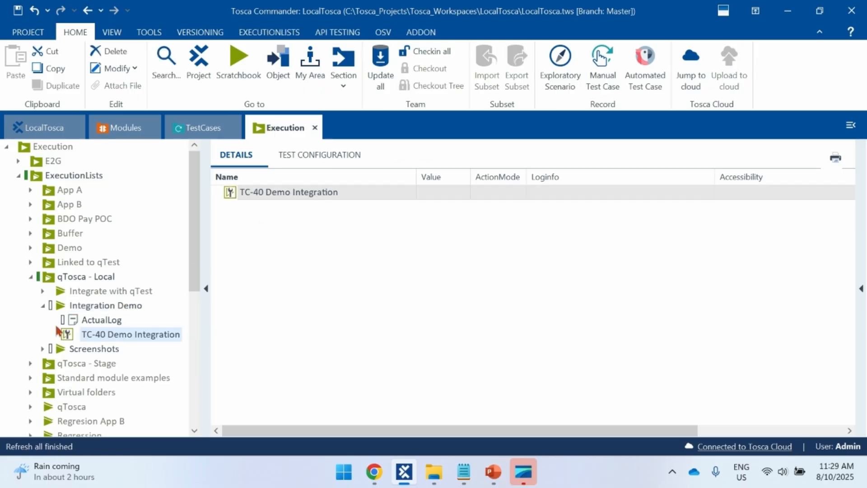
Step: Start creating a TestEvent for qTest from the Integration Demo execution list
click(116, 306)
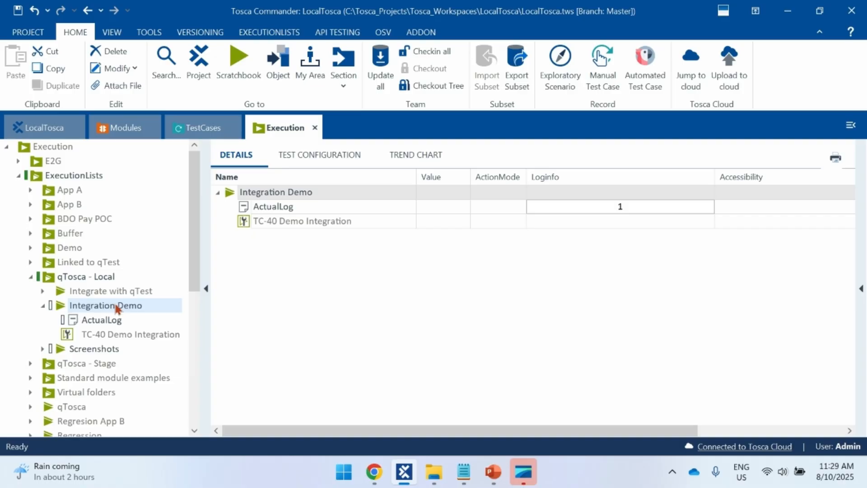
right_click(117, 308)
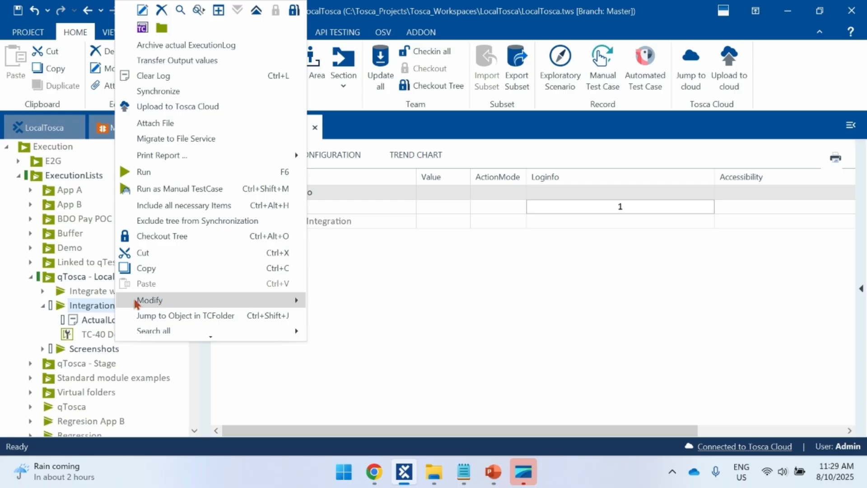
scroll(236, 296, down, 3)
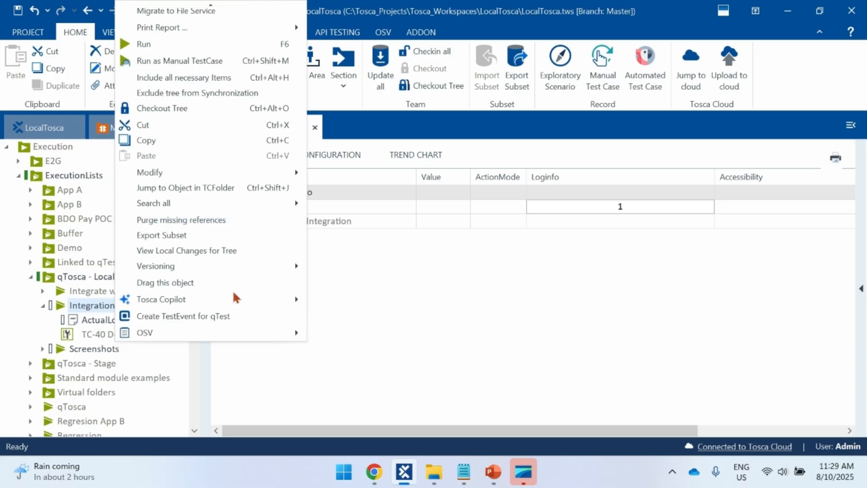
click(200, 317)
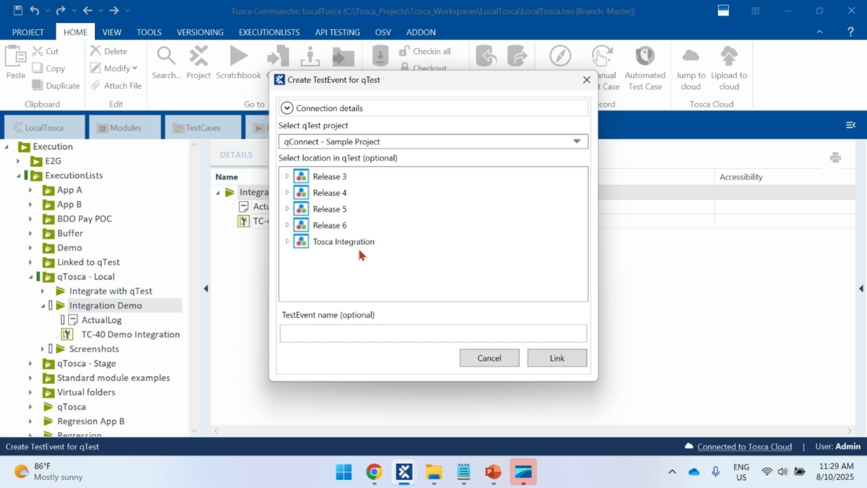
Step: Review the qTest URL, username and password fields in the connection details, and save and refresh the connection
click(286, 108)
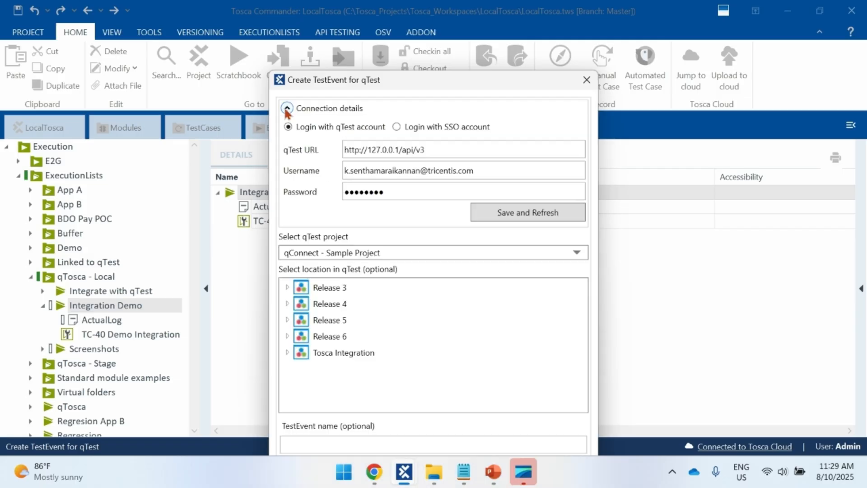
click(287, 108)
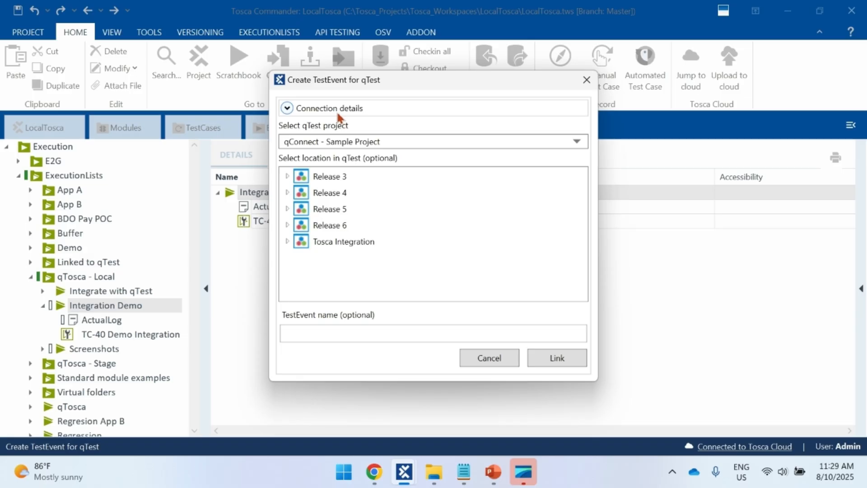
click(289, 111)
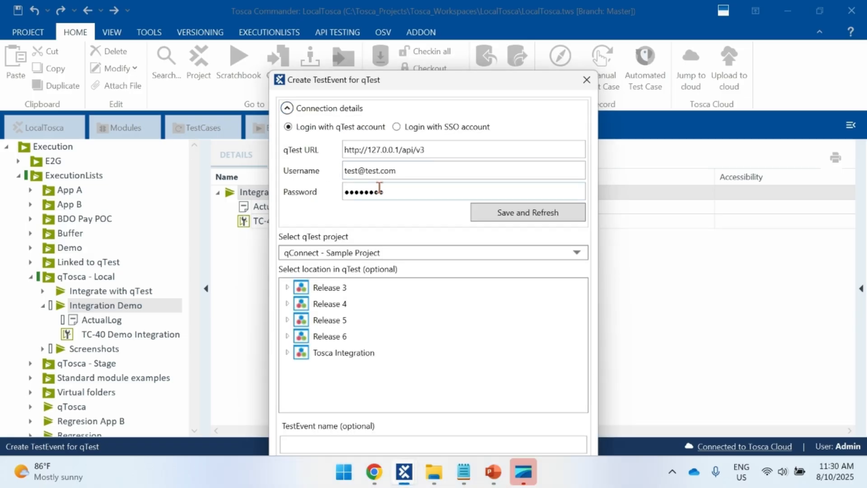
drag(438, 154, 330, 164)
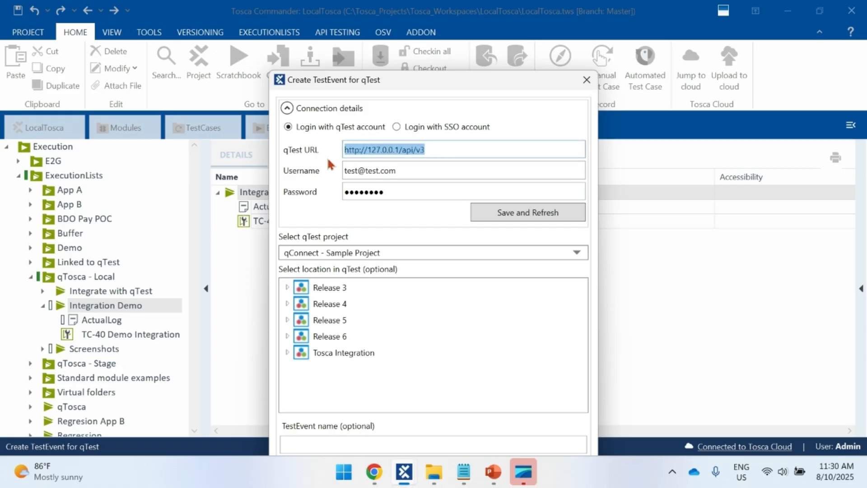
click(403, 155)
drag(403, 150, 434, 149)
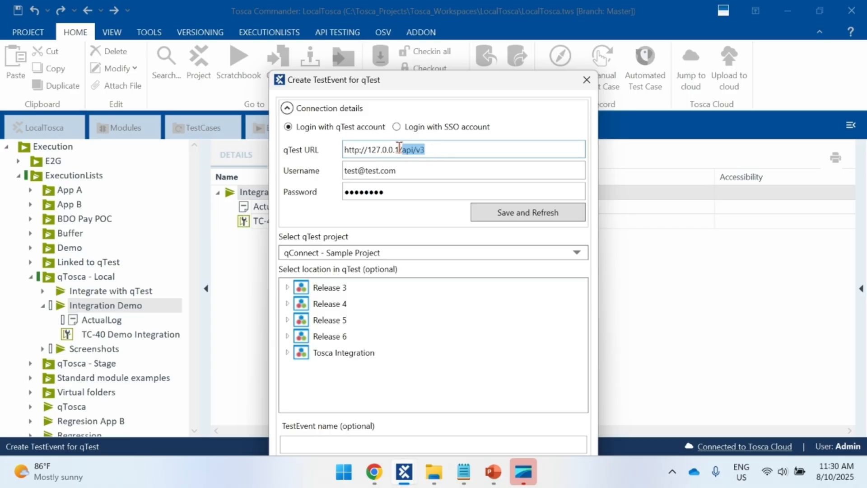
drag(399, 150, 335, 161)
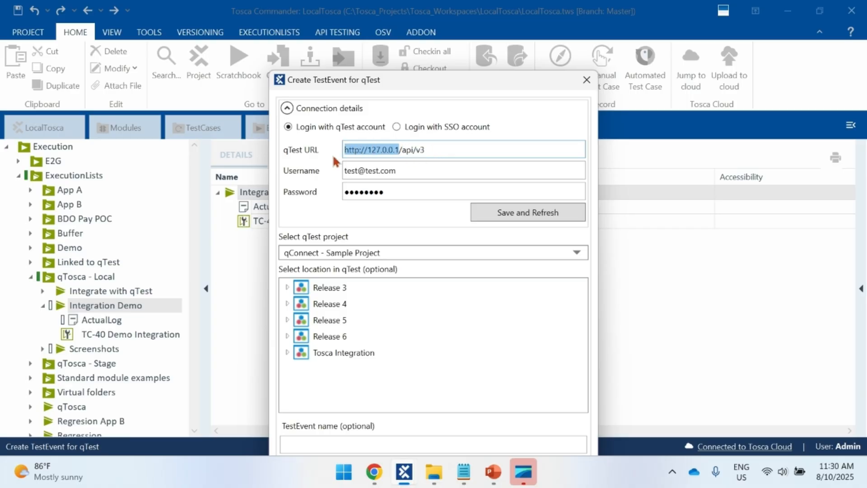
drag(443, 149, 401, 153)
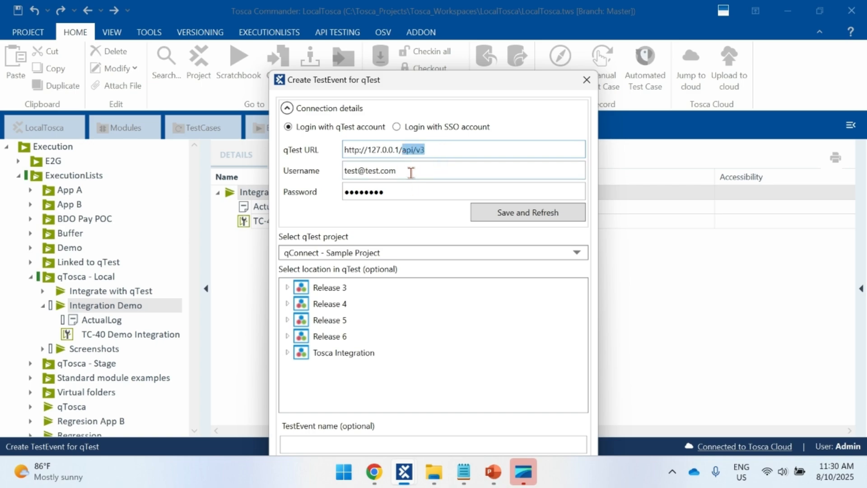
drag(404, 170, 333, 180)
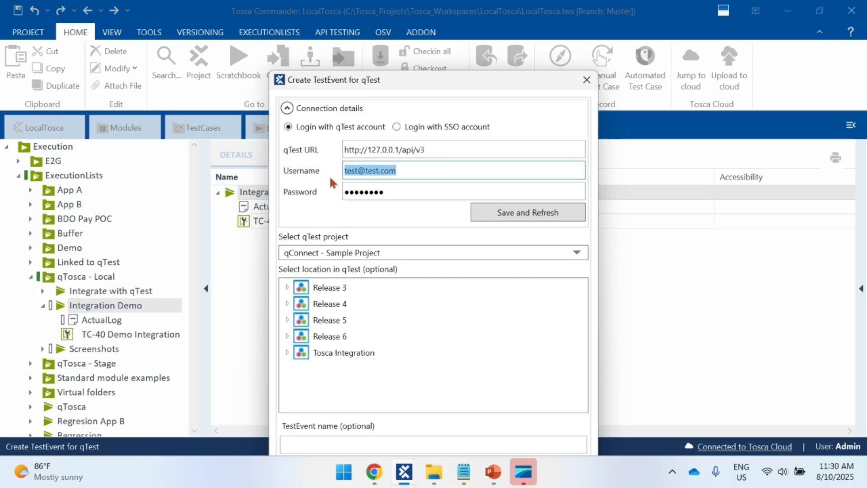
drag(400, 192, 315, 201)
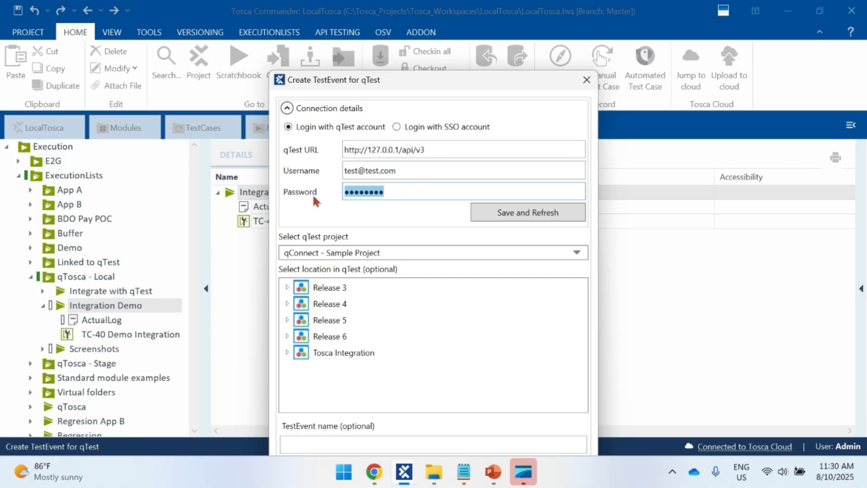
click(516, 214)
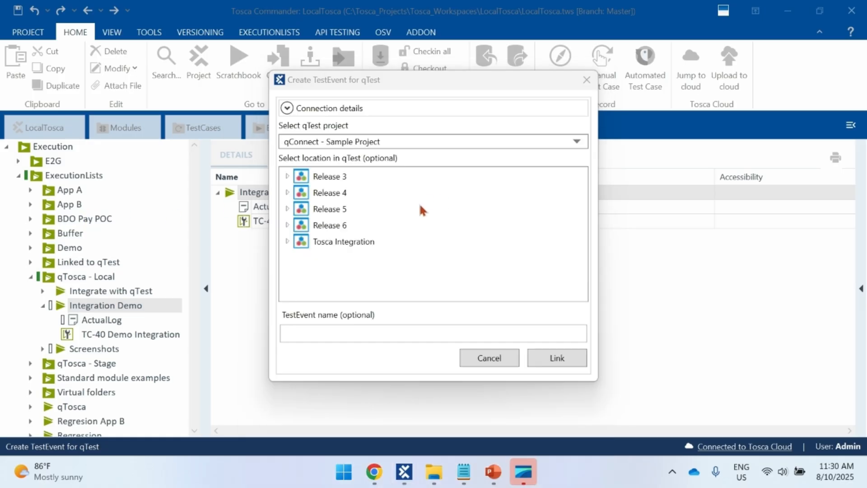
Step: Check which qTest projects are available and compare the offered release locations with the Test Execution tree in qTest Manager
click(444, 142)
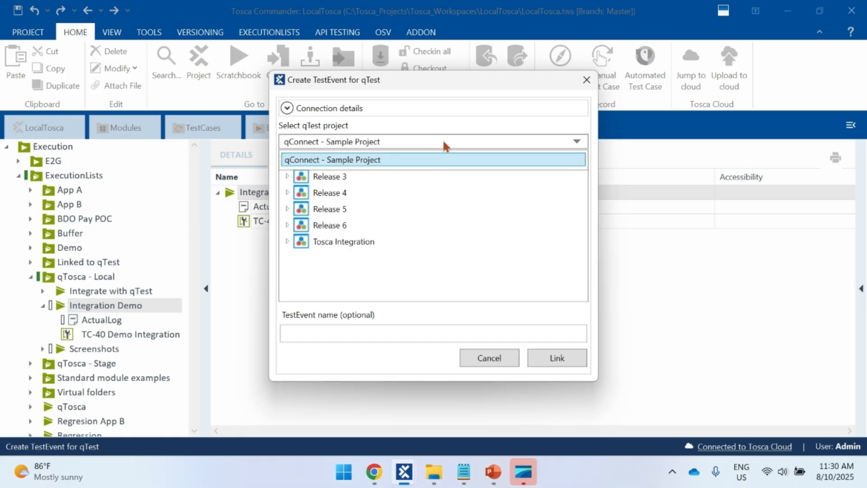
click(444, 142)
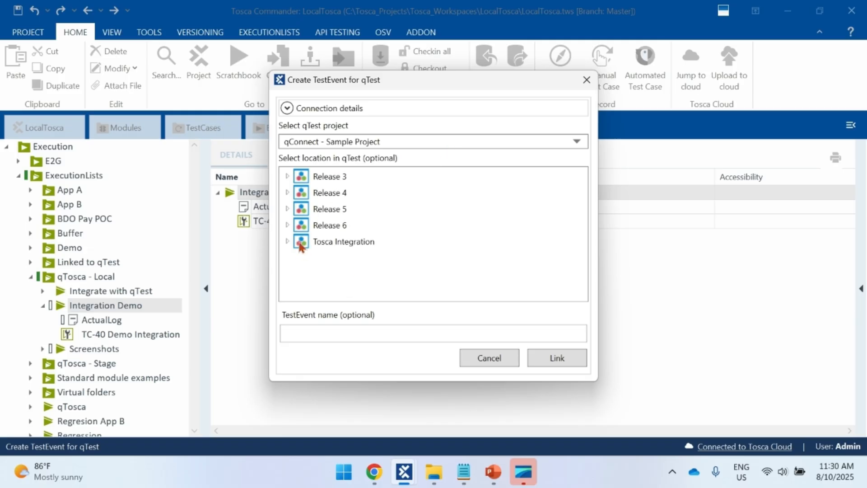
click(377, 482)
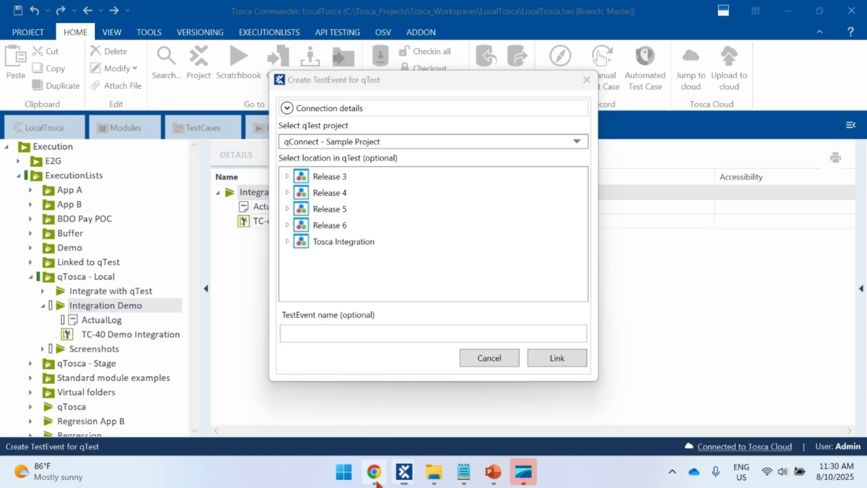
click(472, 93)
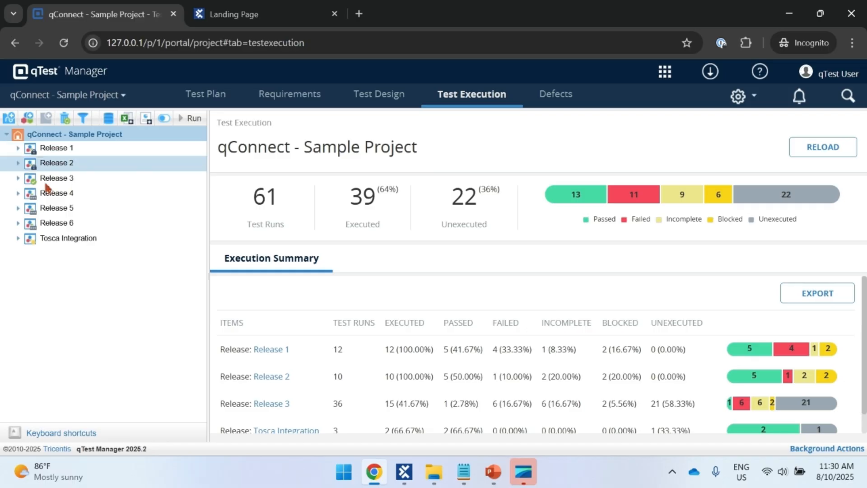
key(alt+Tab)
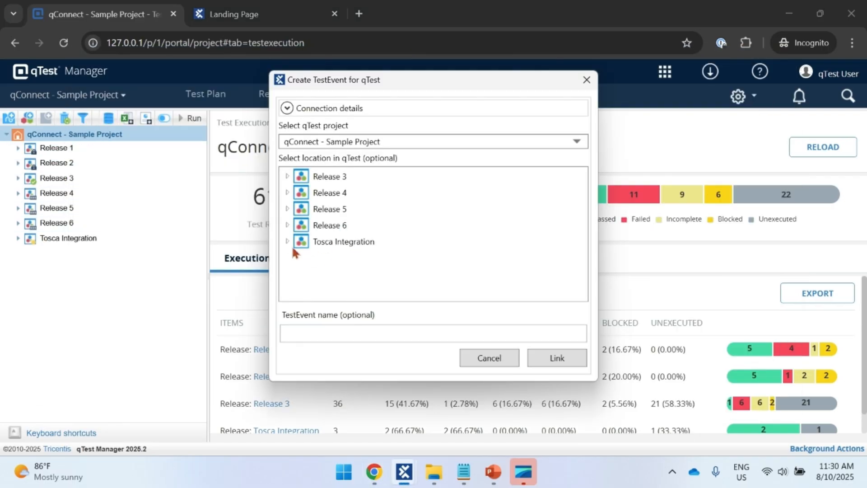
Step: Link a TestEvent named Demo Event to the Tosca Integration release in qTest and accept the link notice
click(305, 248)
click(320, 335)
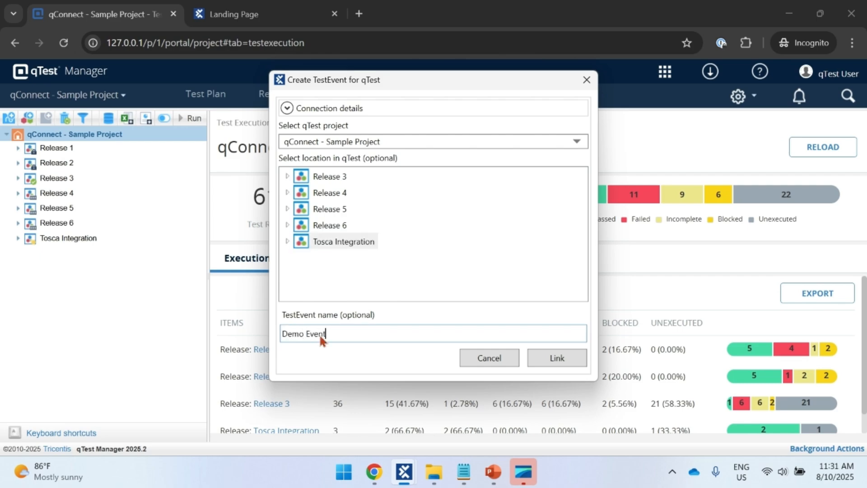
text(Demo Event)
click(555, 358)
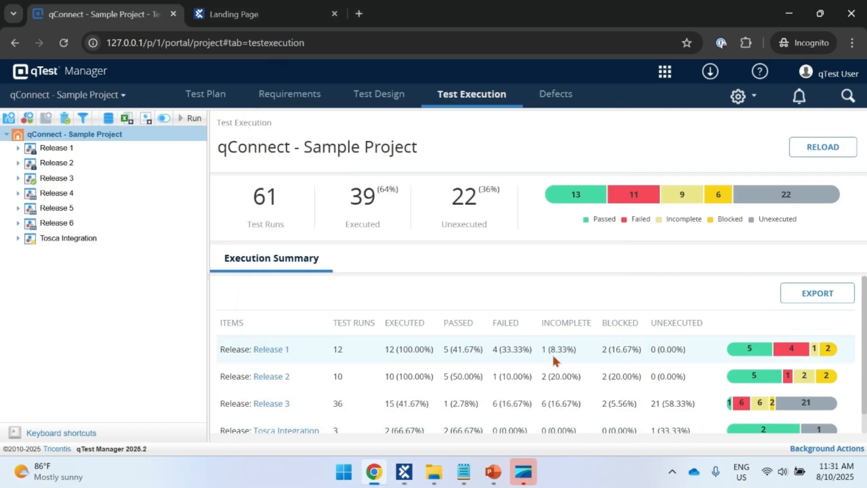
click(404, 472)
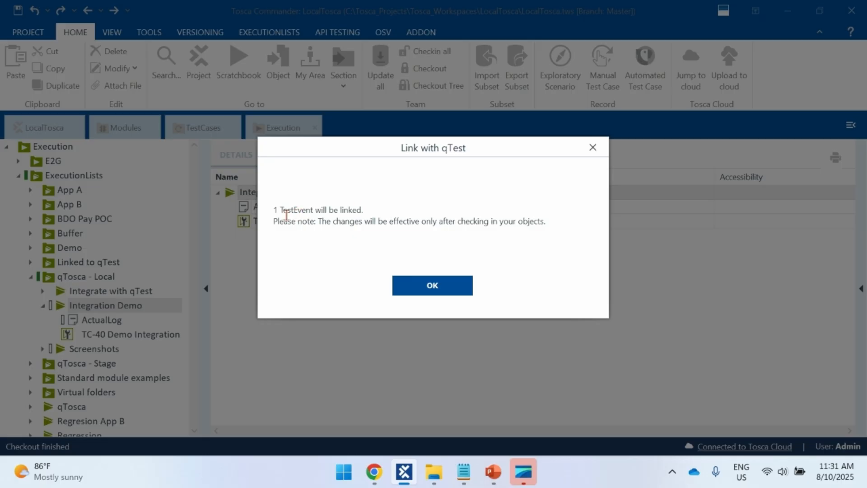
click(406, 293)
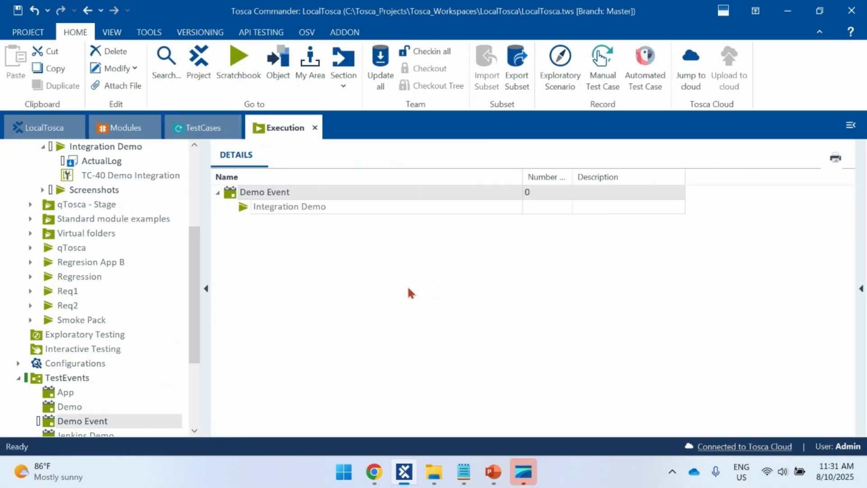
Step: Examine the qTest link properties of the Demo Event TestEvent, such as ApiEndpoint, parentId and parentType
scroll(93, 362, down, 2)
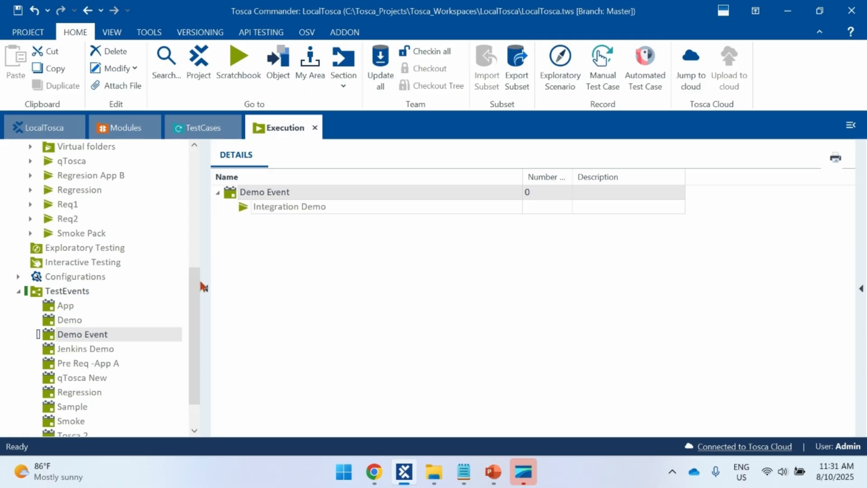
click(853, 292)
scroll(629, 370, down, 1)
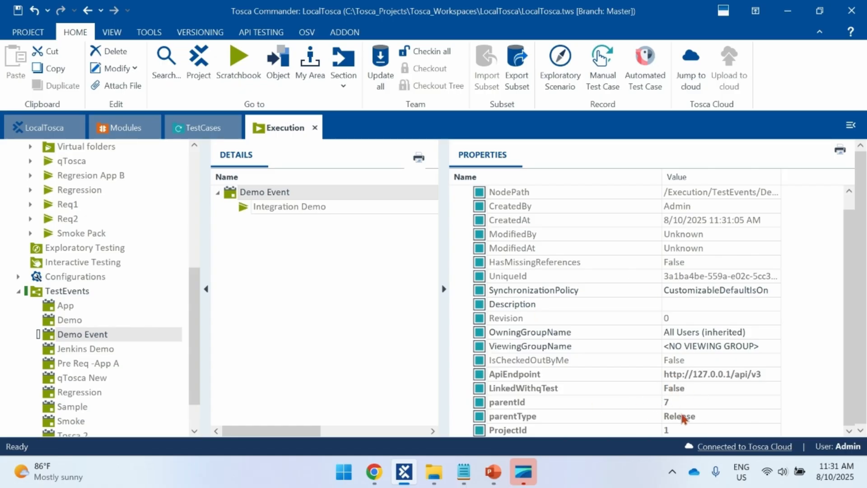
click(444, 291)
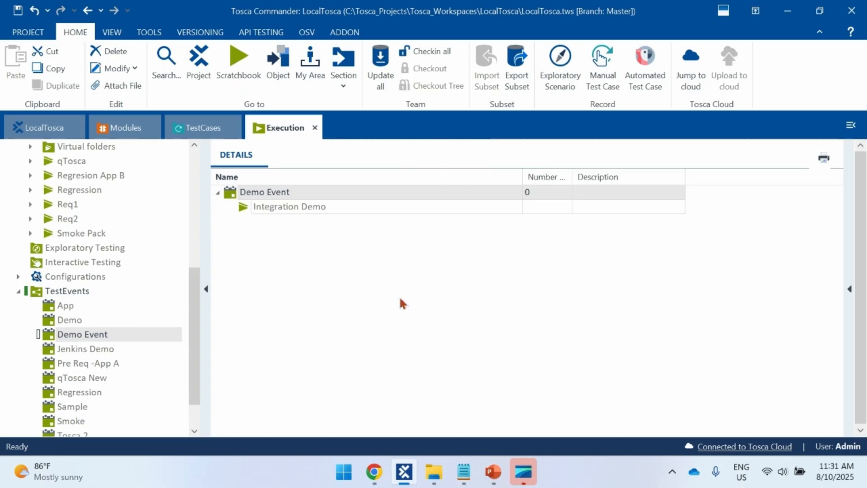
Step: Check in all workspace objects and reload the Test Execution page in qTest Manager
click(429, 51)
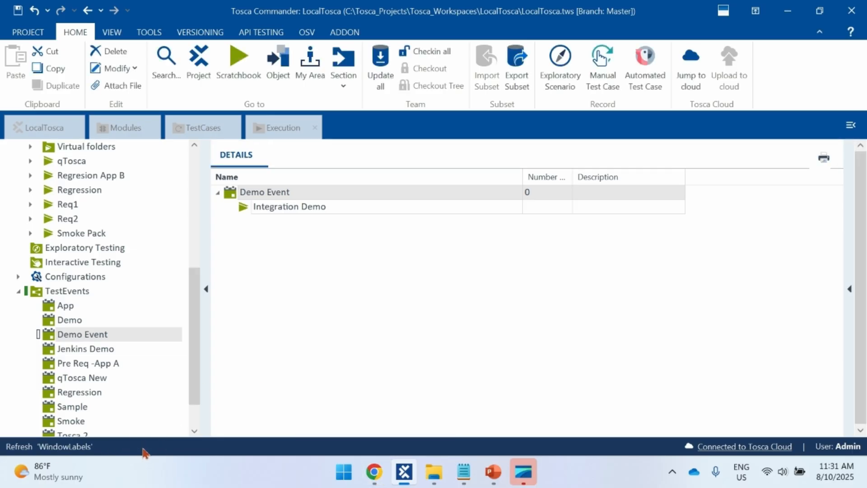
click(373, 472)
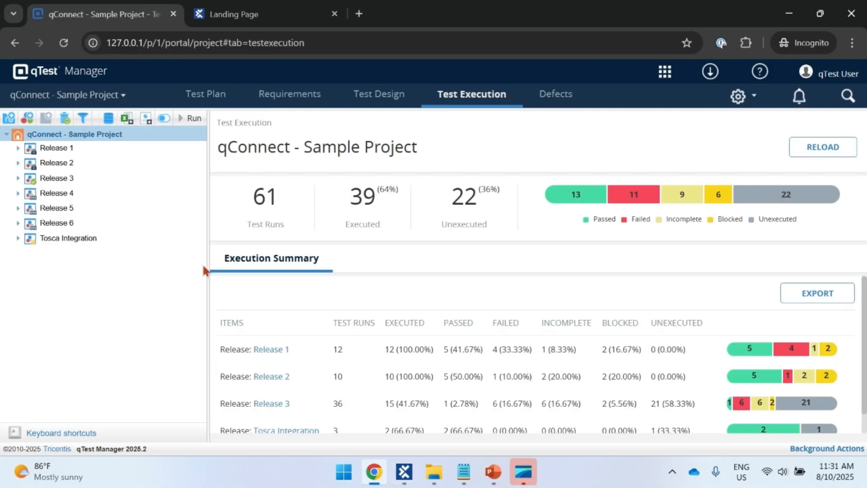
click(58, 46)
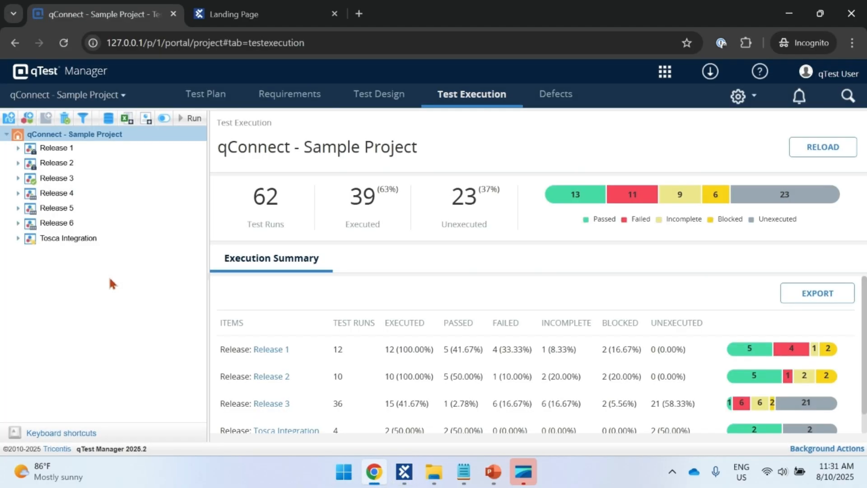
Step: Open the Integration Demo test cycle inside Demo Event under the Tosca Integration release
click(63, 238)
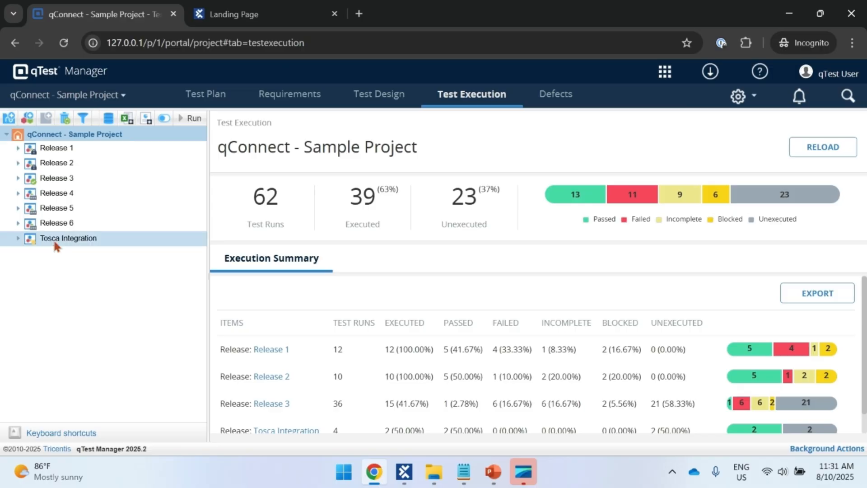
click(19, 238)
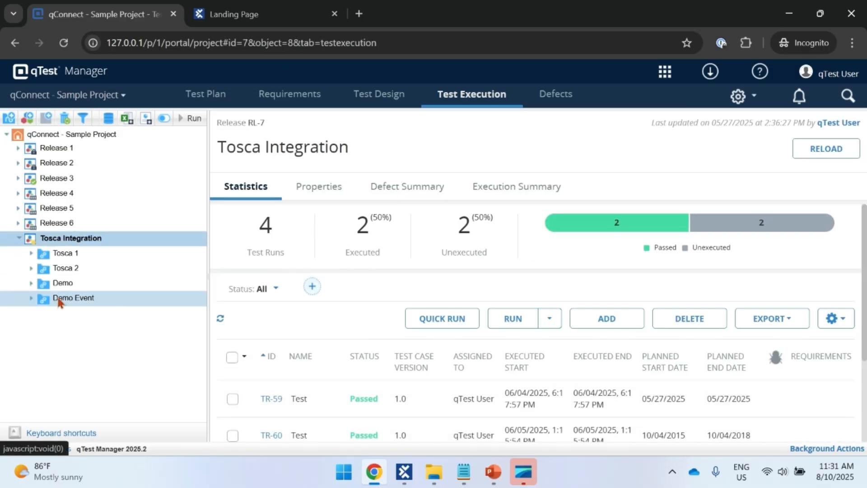
click(68, 298)
click(91, 313)
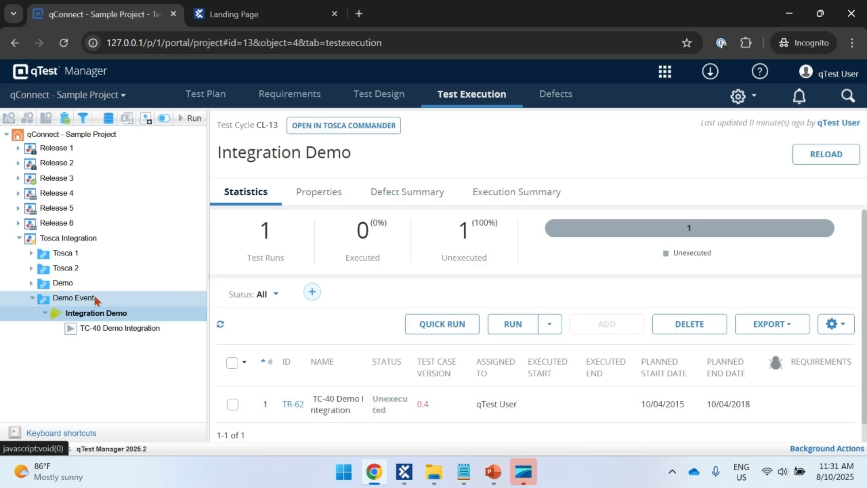
Step: Examine the TC-40 Demo Integration test run's properties, including Automation, Status and Tosca ID, and its execution history
click(111, 329)
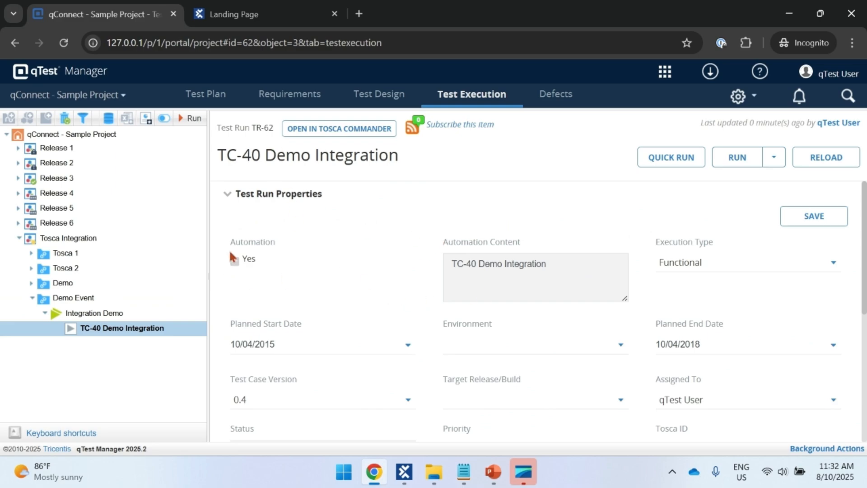
drag(228, 243, 285, 246)
scroll(429, 309, down, 6)
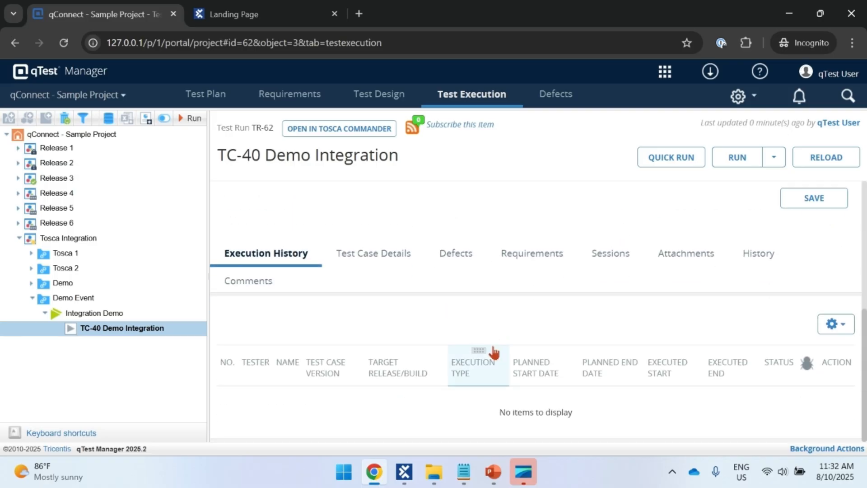
scroll(568, 362, up, 5)
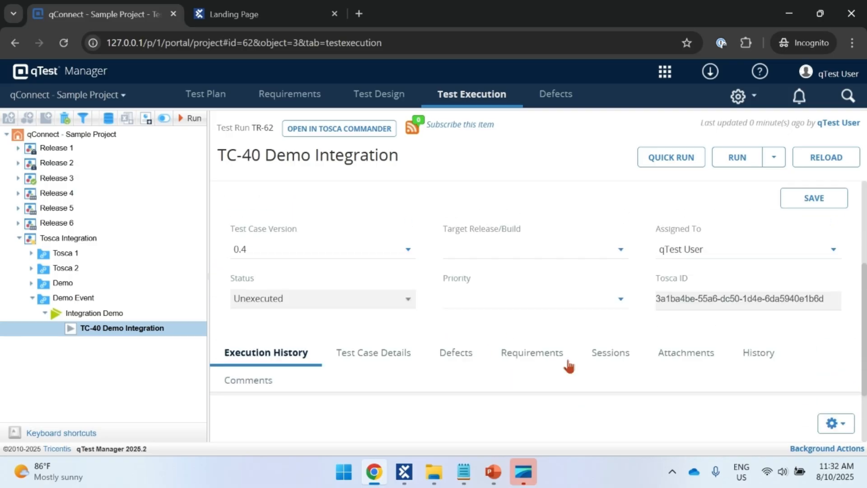
Step: Compare the Demo Event test cycle with regular entries such as Release 4 and Functional test suite 1 in Release 1's Cycle 1.1
click(64, 299)
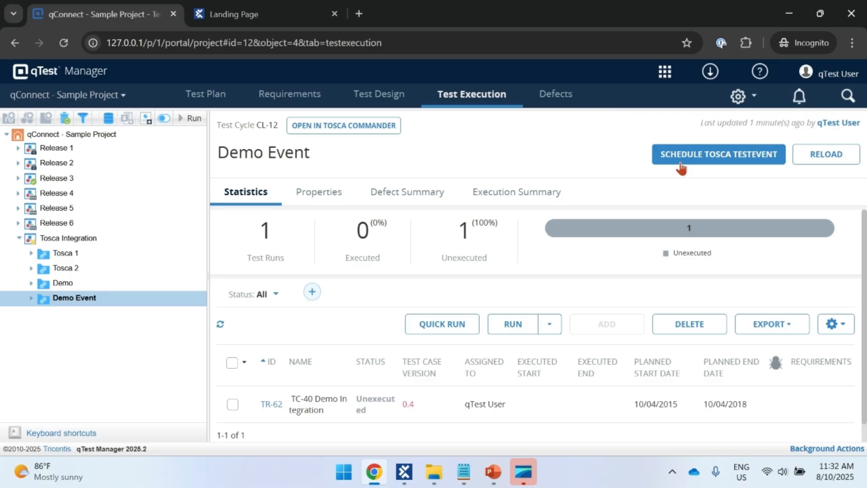
click(57, 194)
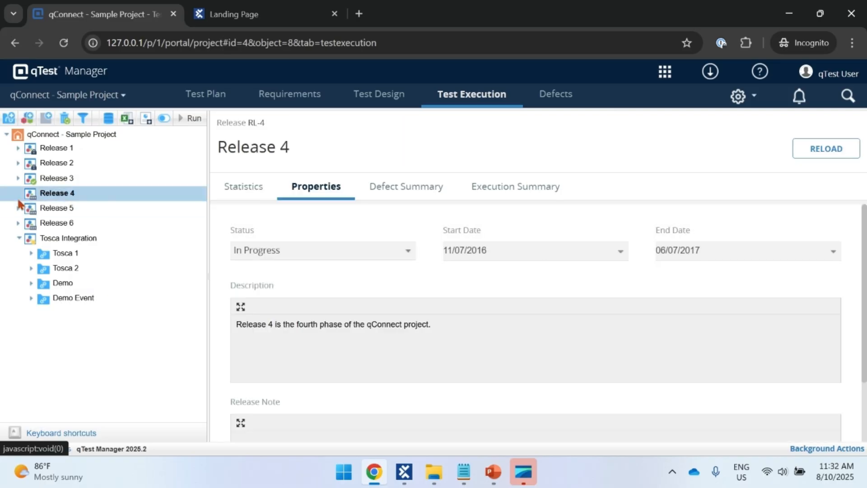
click(19, 207)
click(19, 148)
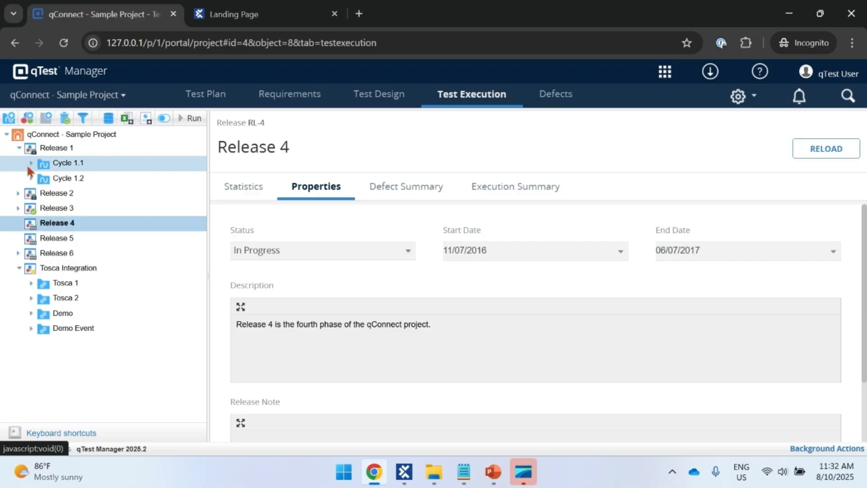
click(30, 163)
click(44, 178)
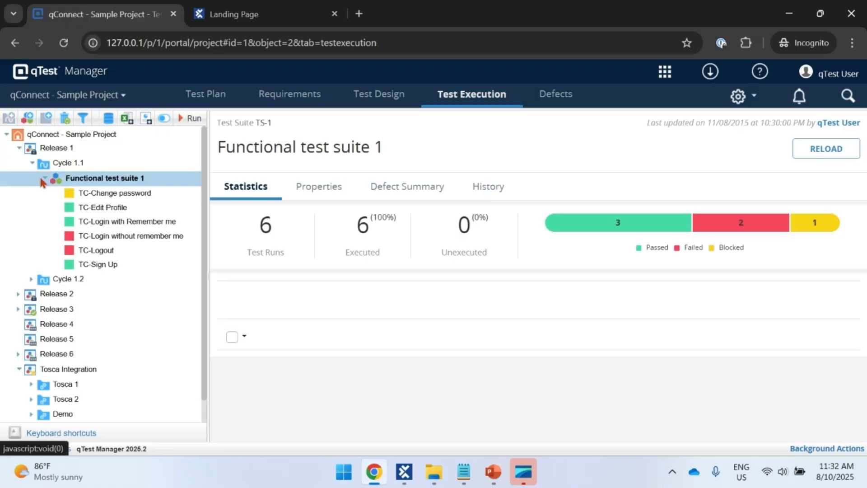
Step: Collapse Cycle 1.1 and Release 1 in the test execution tree and open the Demo Event test cycle under Tosca Integration
double_click(91, 166)
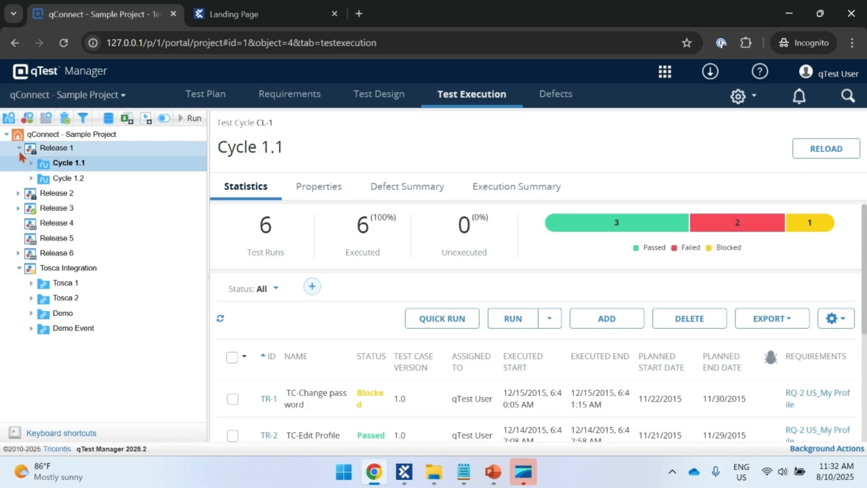
click(19, 149)
double_click(76, 299)
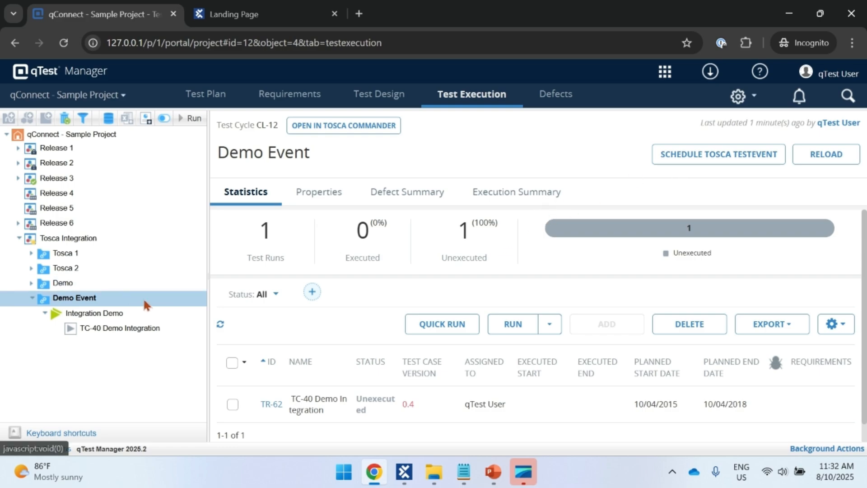
Step: Start scheduling the cycle's Tosca TestEvent with the schedule name Demo for qConnect - Sample Project, and proceed to the schedule settings
click(688, 166)
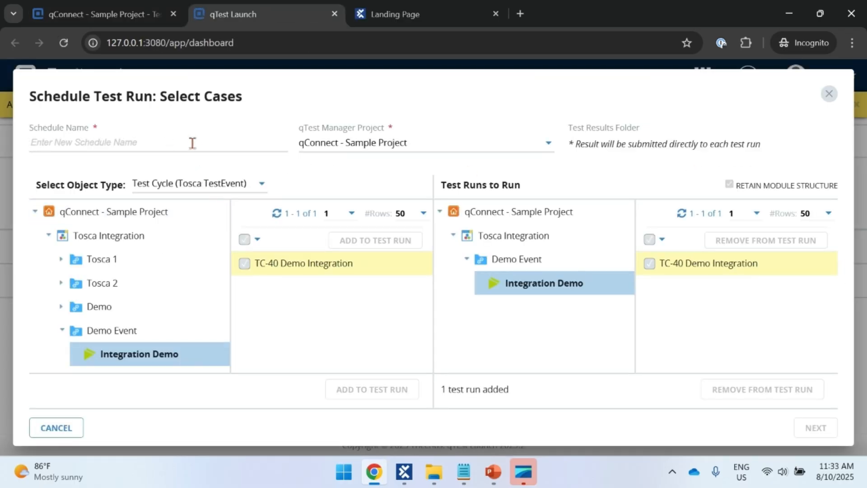
click(180, 149)
text(Demo)
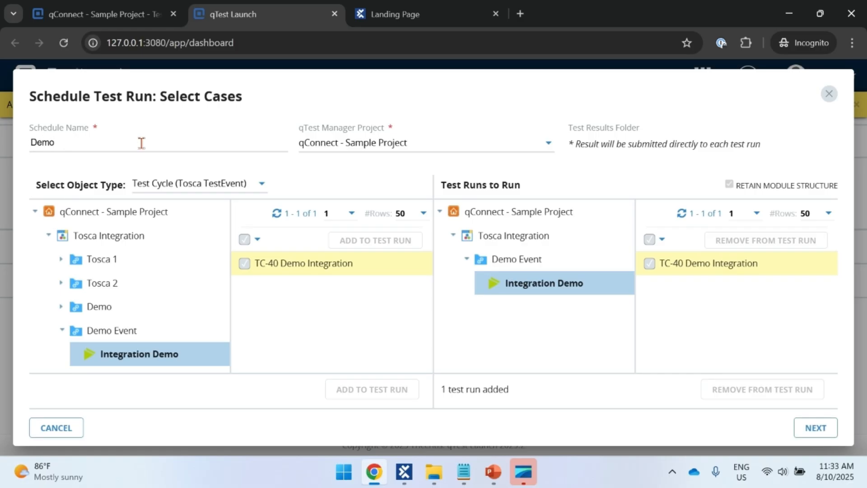
click(494, 148)
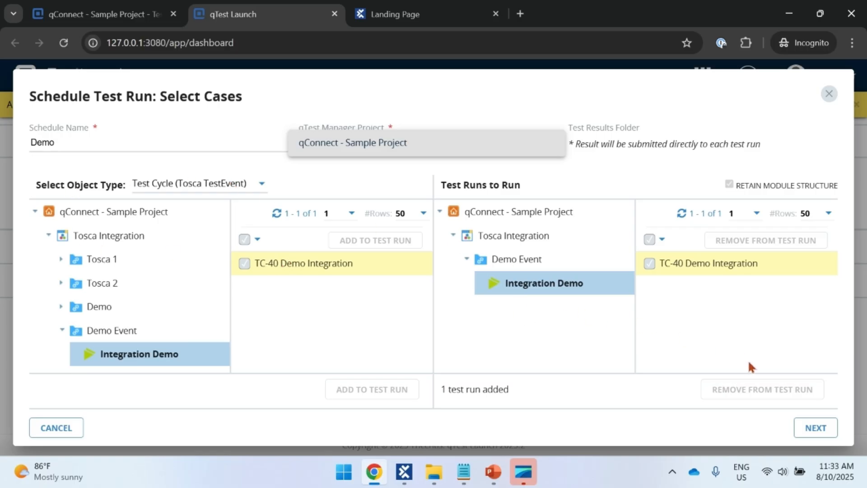
click(811, 431)
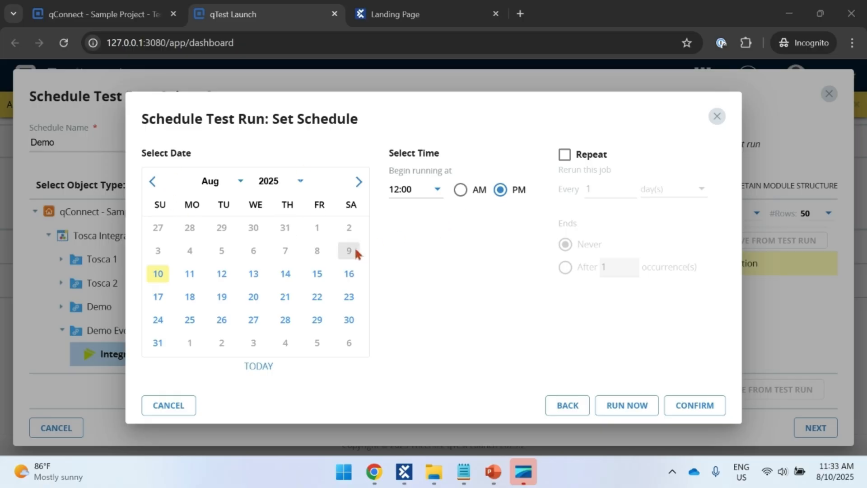
click(569, 157)
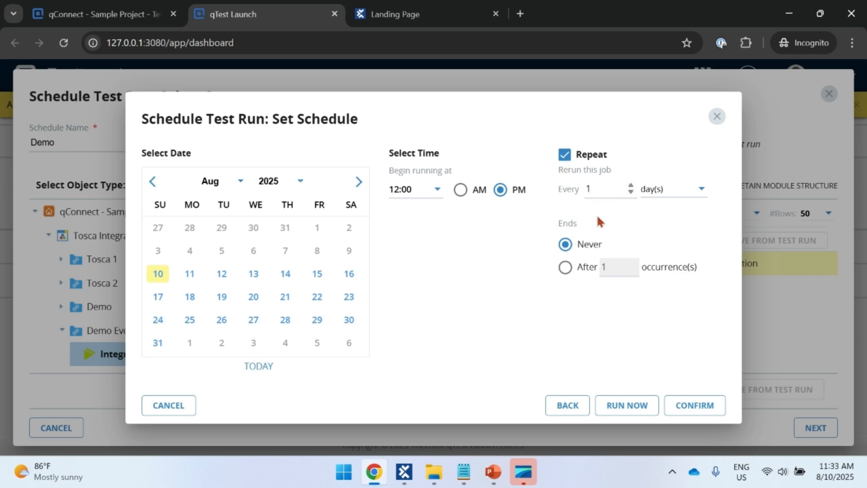
click(436, 189)
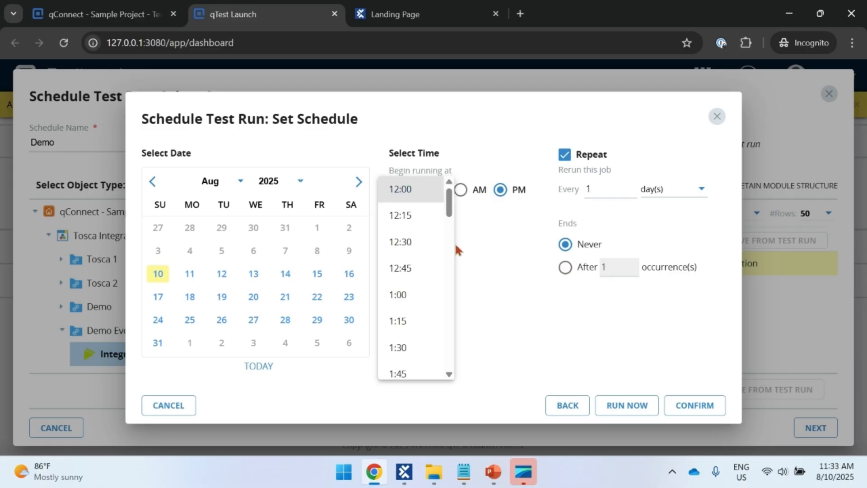
click(504, 270)
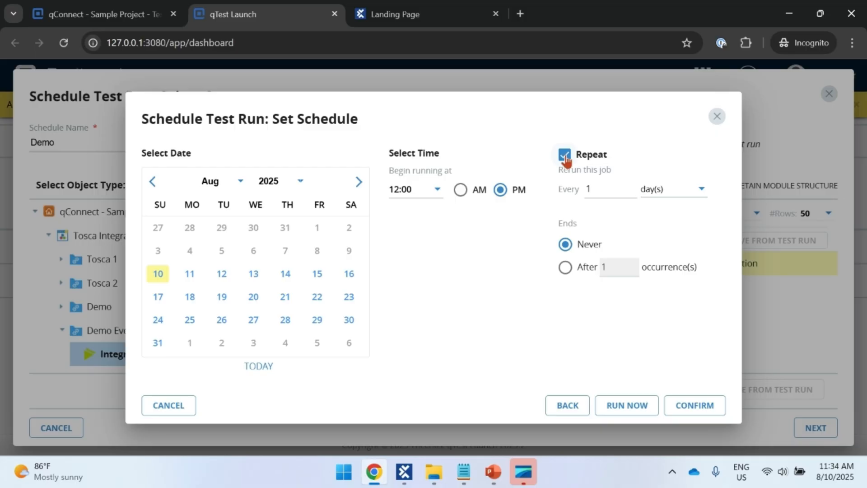
click(564, 156)
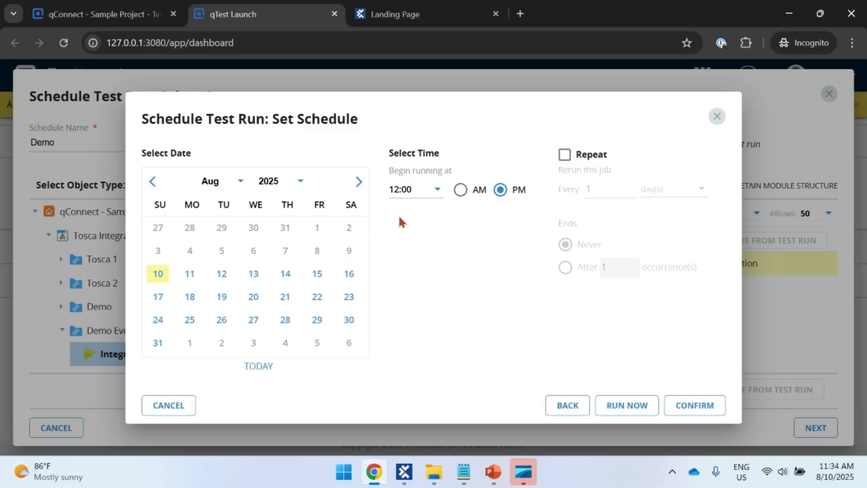
Step: Run the Demo job immediately instead of at a scheduled time, and close the test runs summary
click(629, 409)
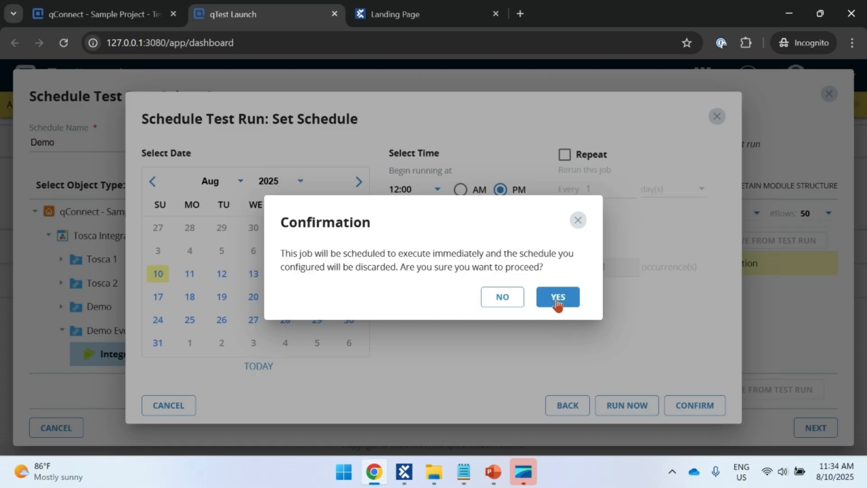
click(558, 298)
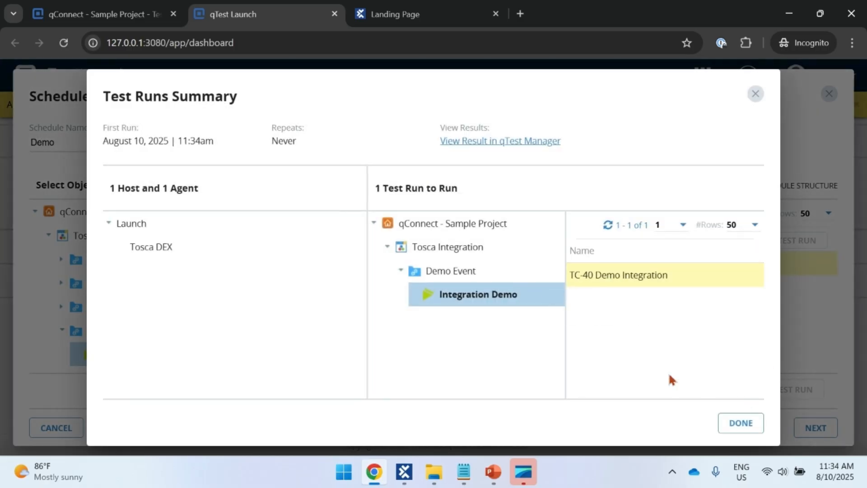
click(743, 432)
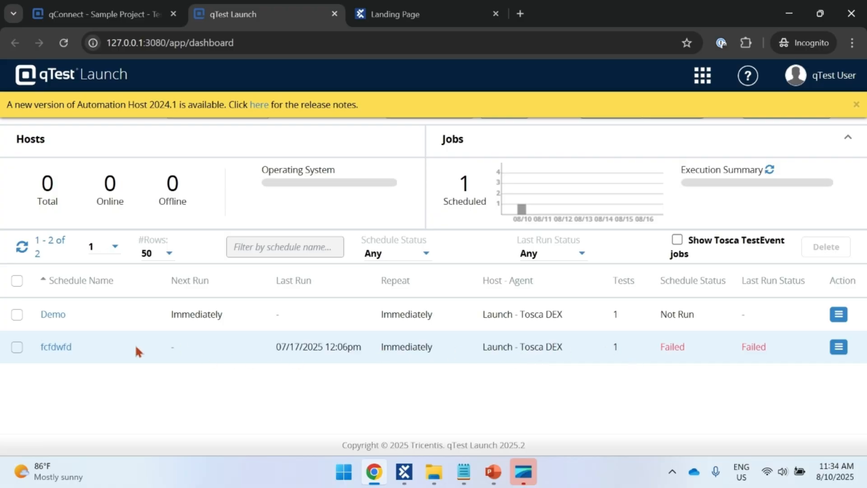
Step: Check the Demo schedule's details in qTest Launch and the Demo Event execution details in Tosca Server's Event View
click(57, 320)
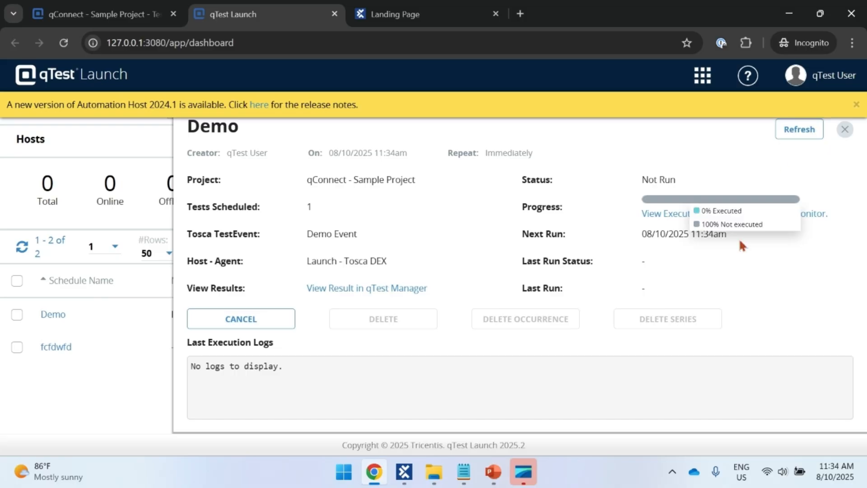
click(677, 220)
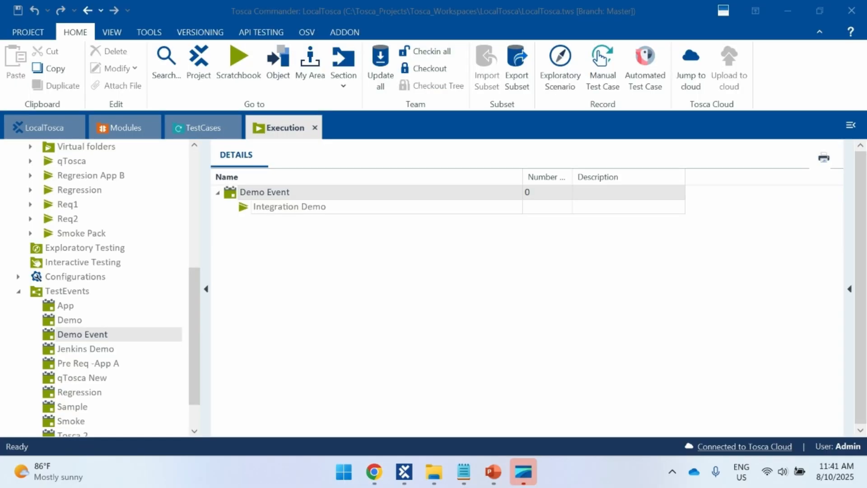
mouse_move(374, 471)
click(366, 406)
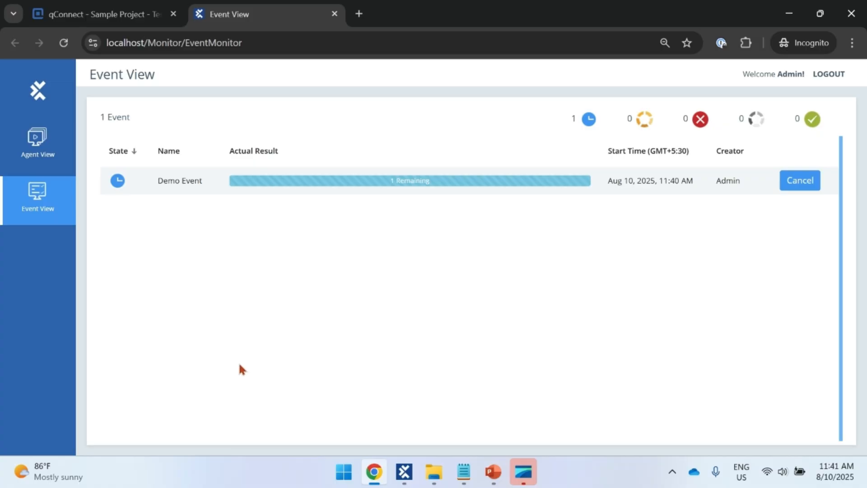
click(180, 182)
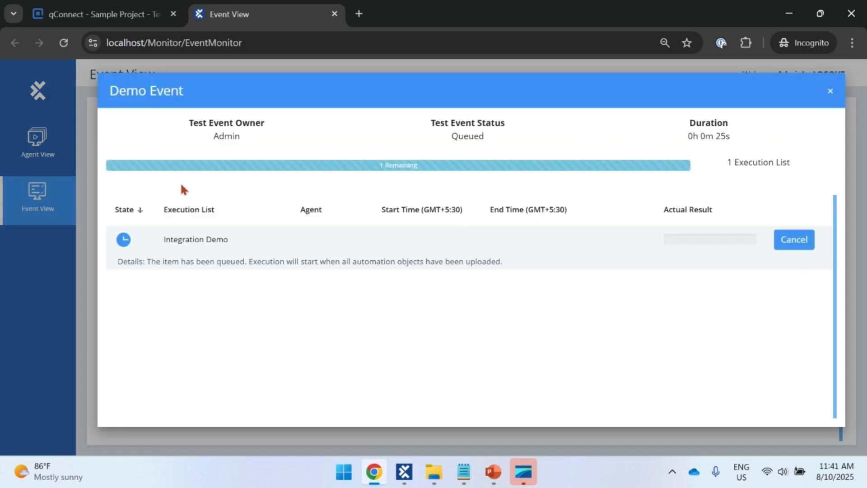
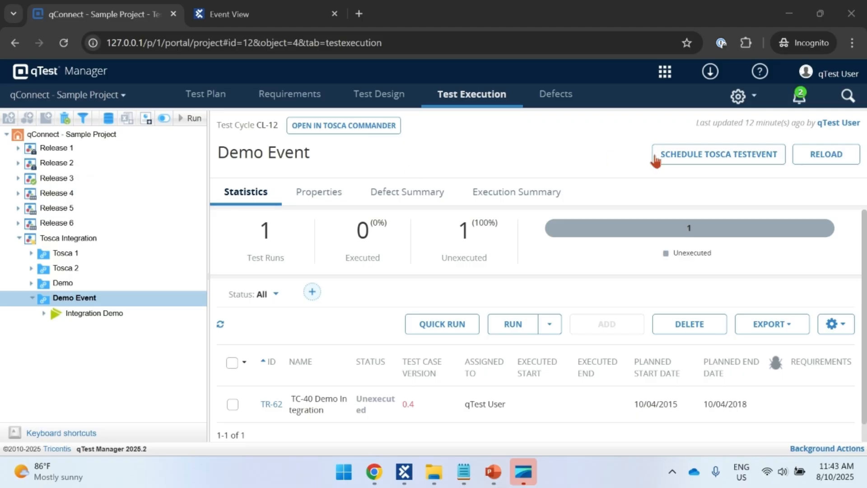
Step: Reload the Demo Event cycle in qTest Manager and examine TC-40 Demo Integration's execution history and Test Log 1 step details
click(817, 155)
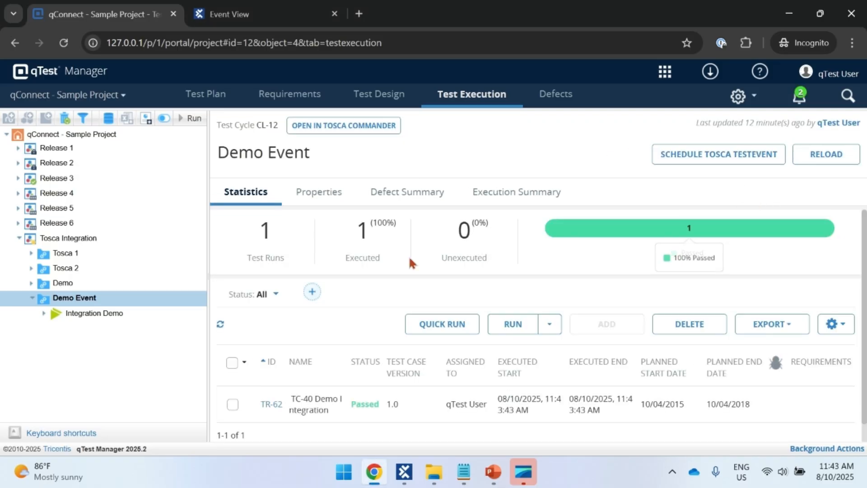
click(43, 313)
click(72, 331)
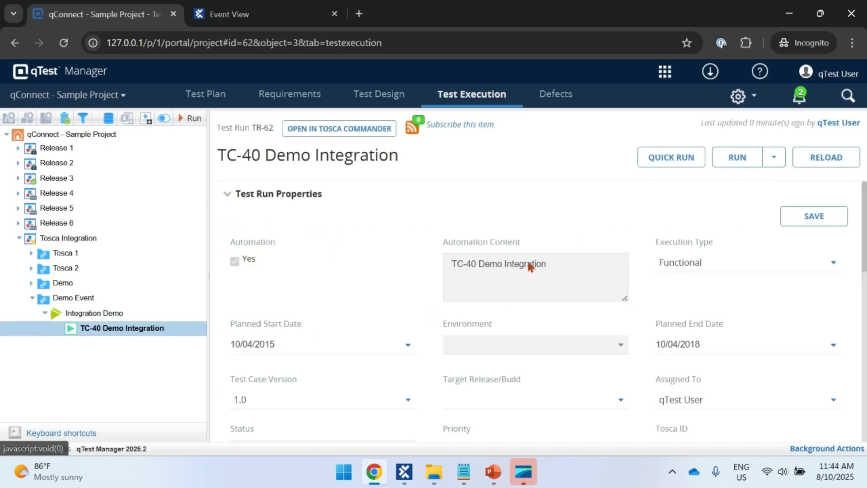
scroll(534, 258, down, 5)
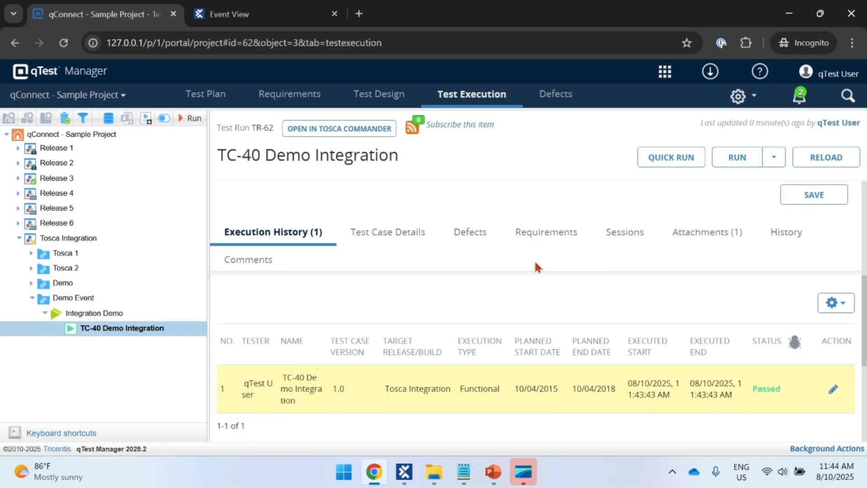
scroll(536, 263, down, 2)
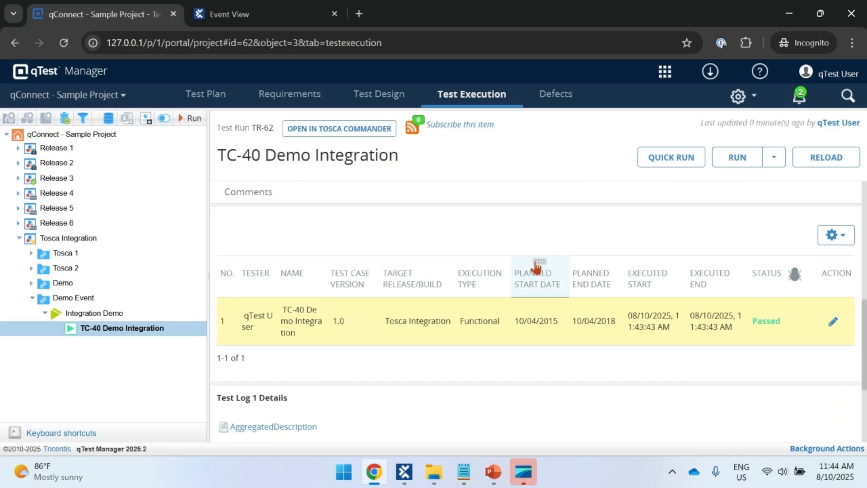
scroll(536, 267, down, 4)
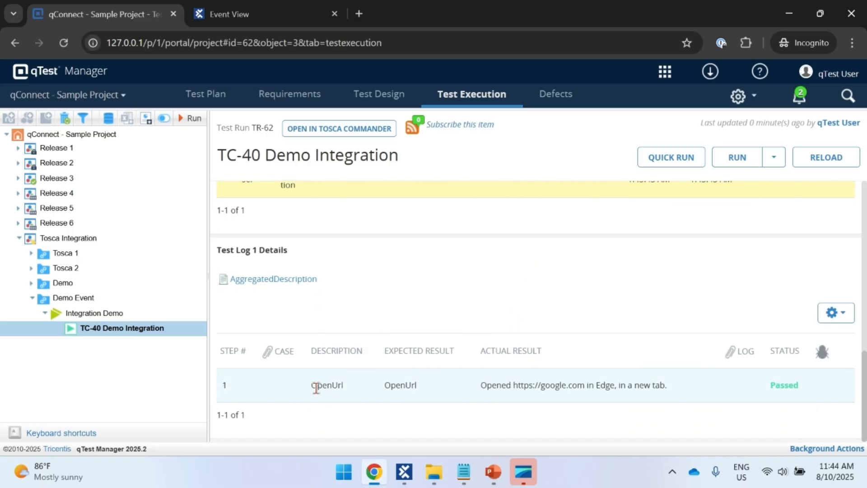
drag(315, 387, 366, 394)
drag(486, 387, 691, 393)
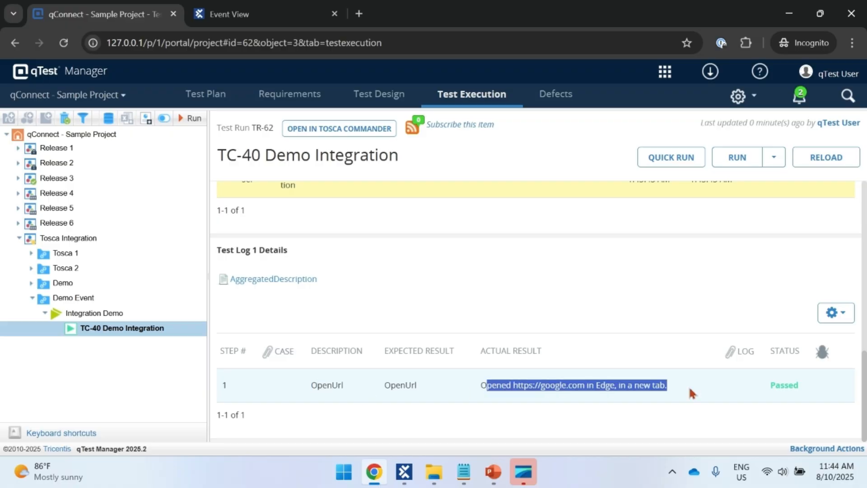
Step: Review the properties and test steps of the Demo Integration test case in the Demo module of Test Design
click(373, 100)
click(47, 284)
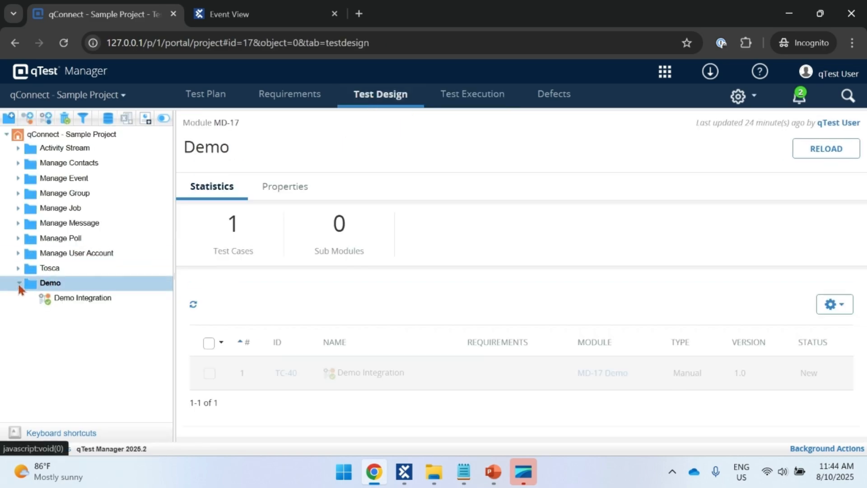
click(68, 298)
scroll(384, 307, down, 1)
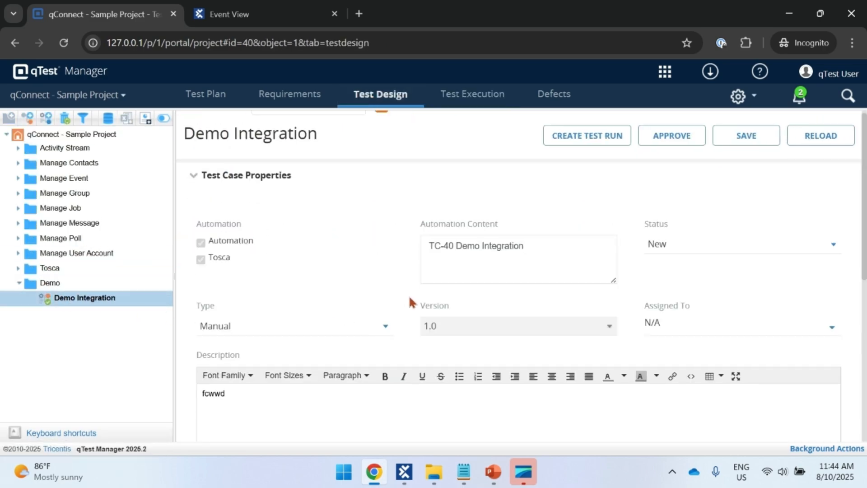
scroll(412, 298, down, 7)
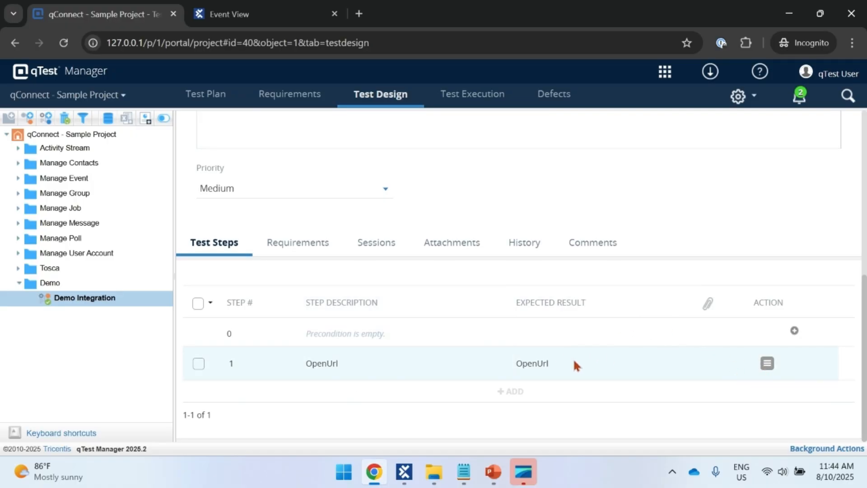
scroll(560, 334, up, 7)
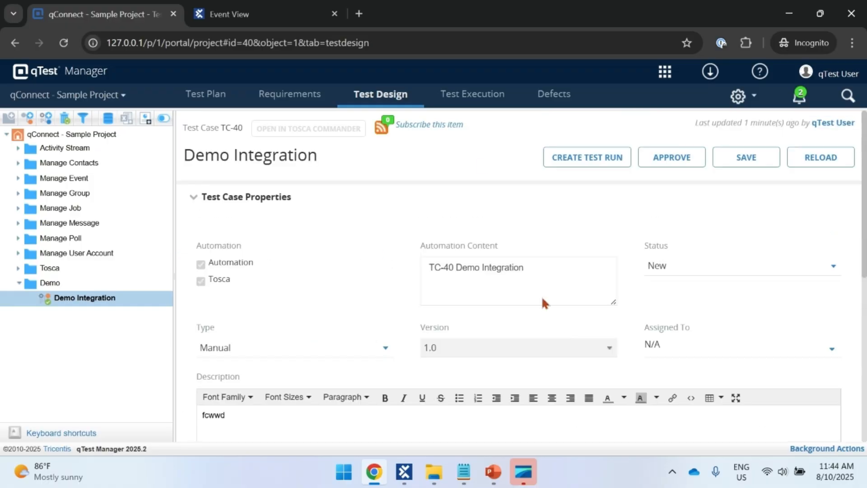
Step: Return to the Demo Event cycle in Test Execution and check the execution history of test run TR-62
click(469, 100)
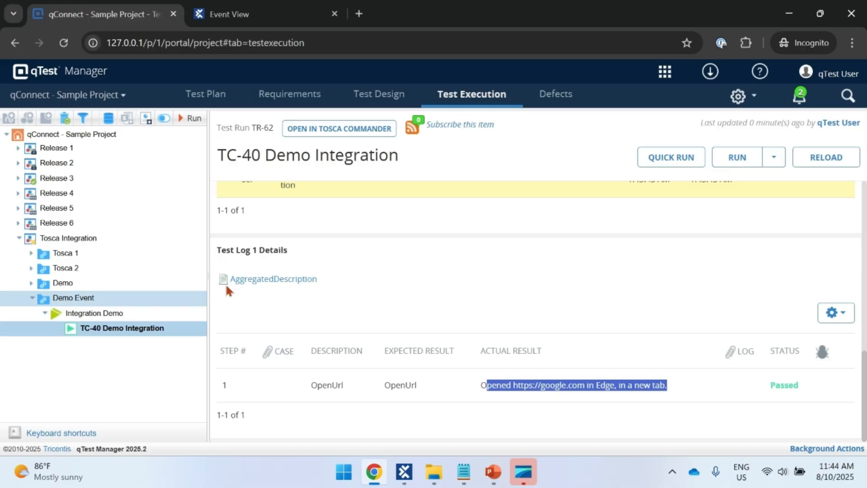
double_click(70, 299)
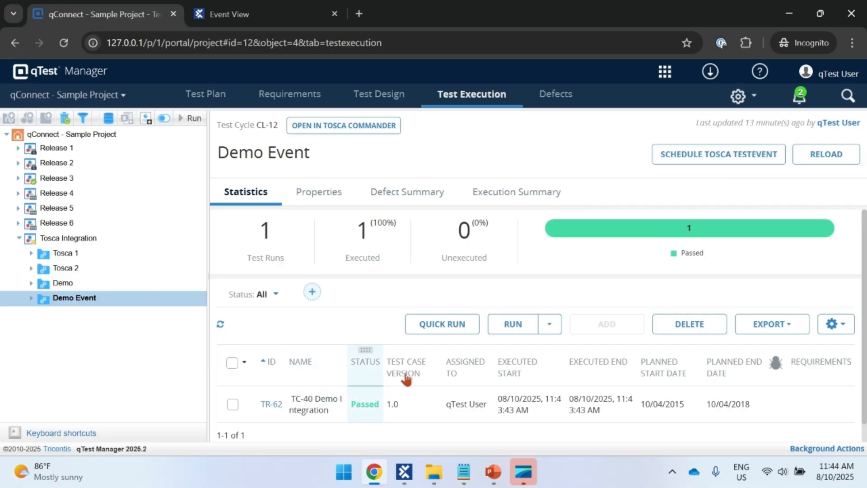
scroll(439, 389, down, 1)
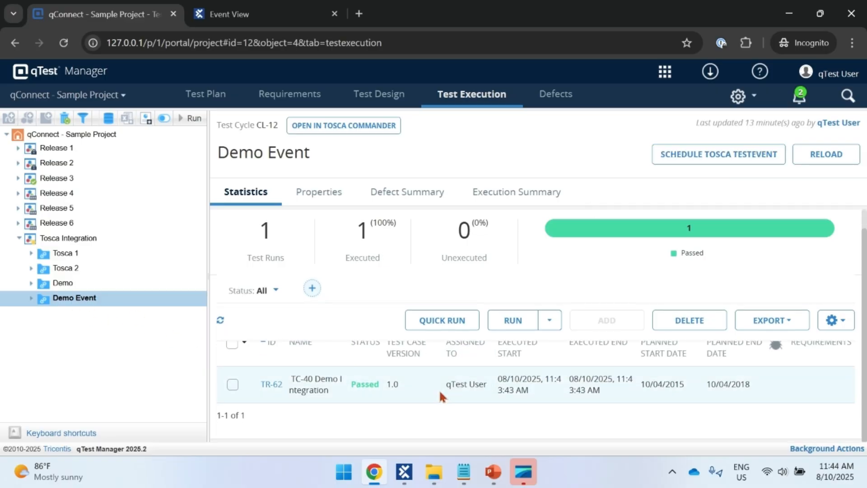
click(276, 387)
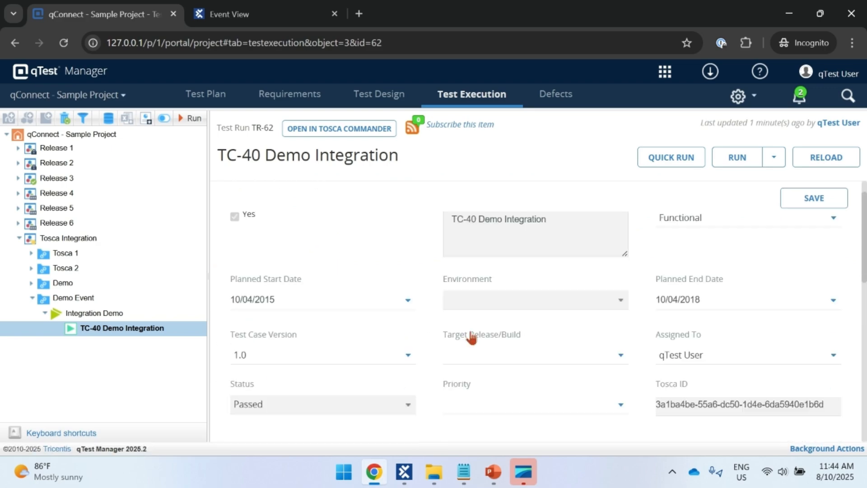
scroll(471, 337, down, 6)
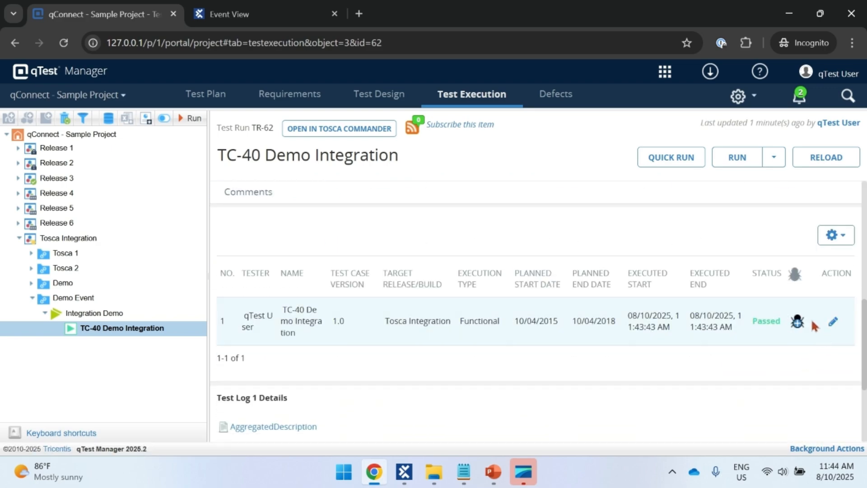
Step: Open Test Log 1 of test run TR-62 for editing, check the OpenUrl step's actual result, and close it without saving
click(832, 323)
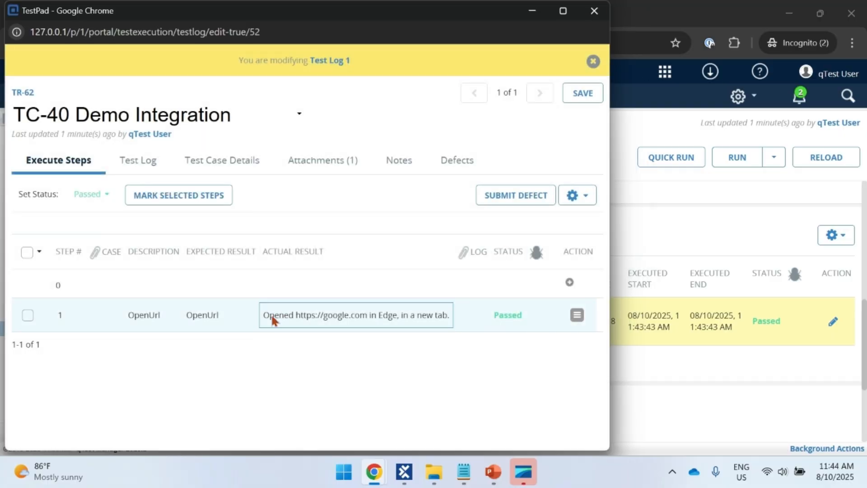
click(337, 316)
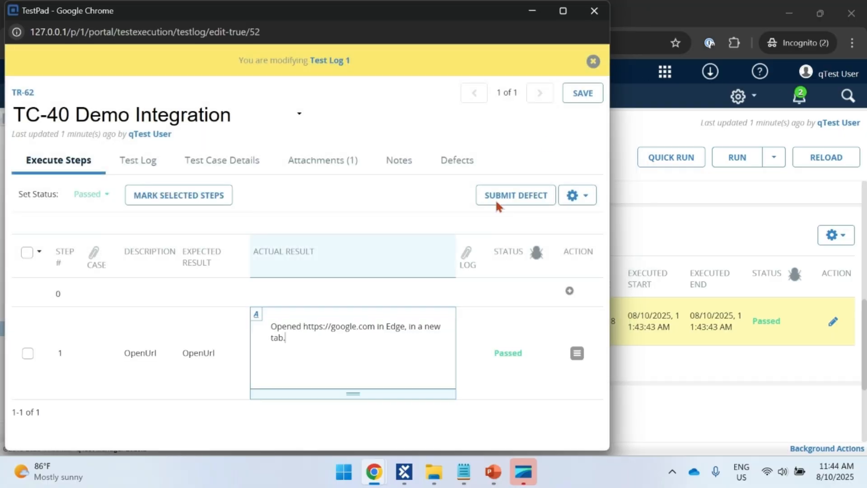
click(594, 23)
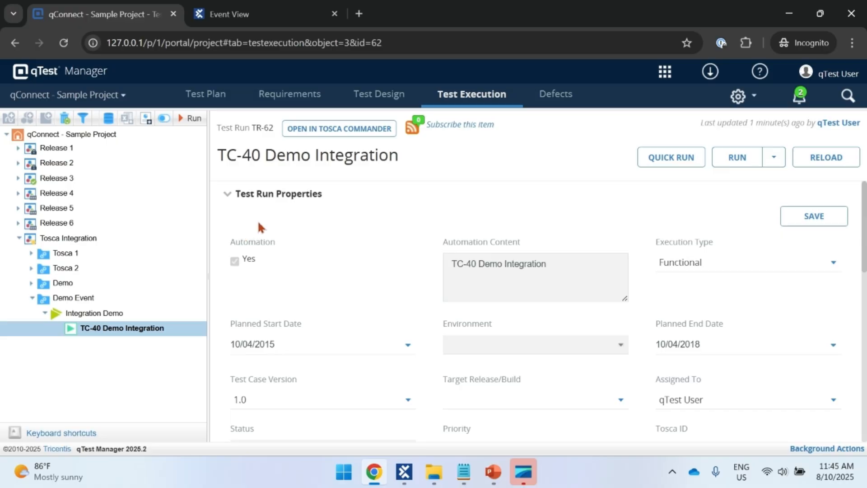
Step: Collapse the Demo Event cycle and the Tosca Integration release in Test Execution, and return to Test Design
click(32, 298)
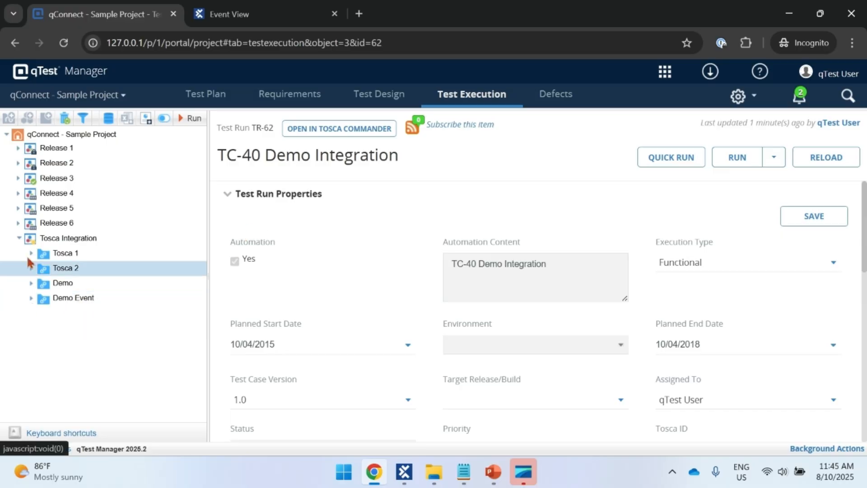
click(19, 239)
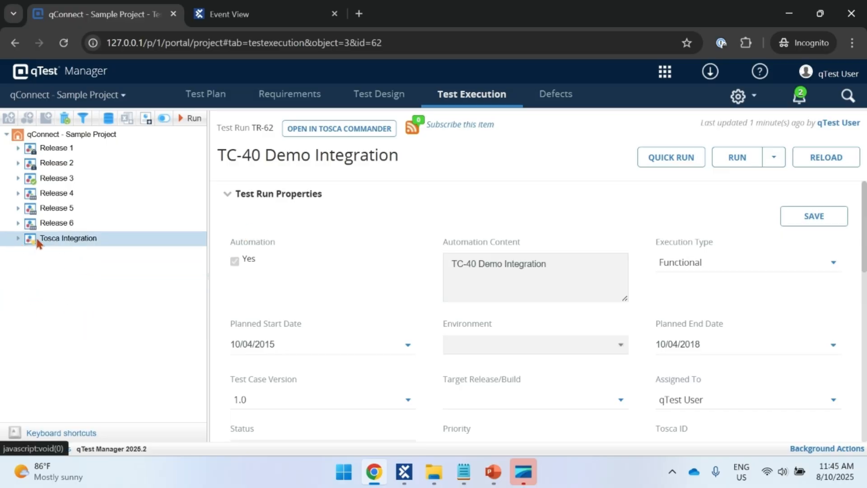
click(393, 105)
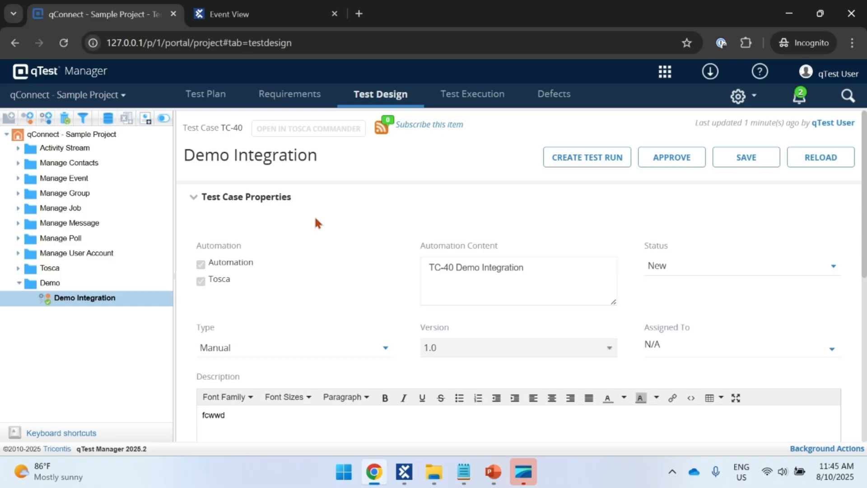
Step: Switch to Tosca Commander and check out the tree of the Sample App - Vehicle Insurance folder in TestCases
click(405, 478)
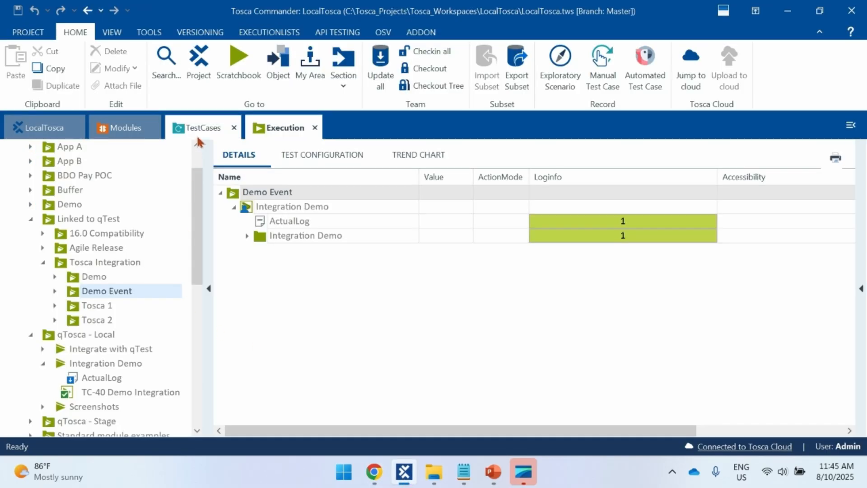
scroll(99, 332, down, 2)
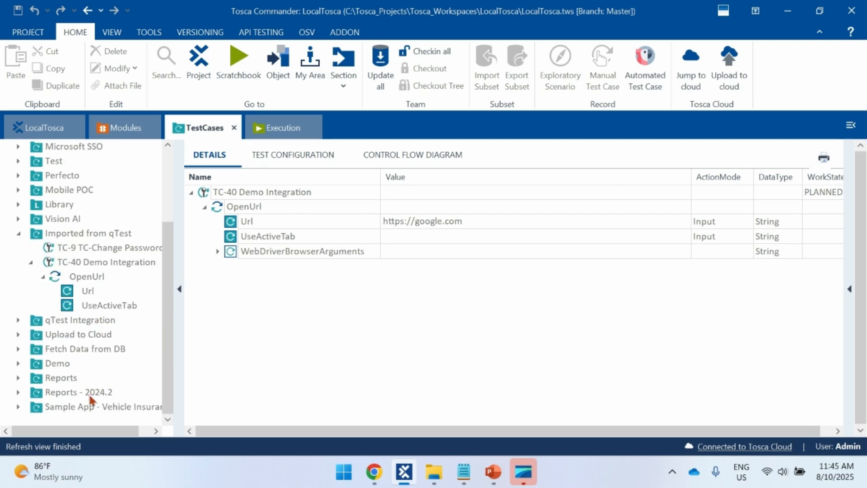
click(81, 408)
right_click(45, 408)
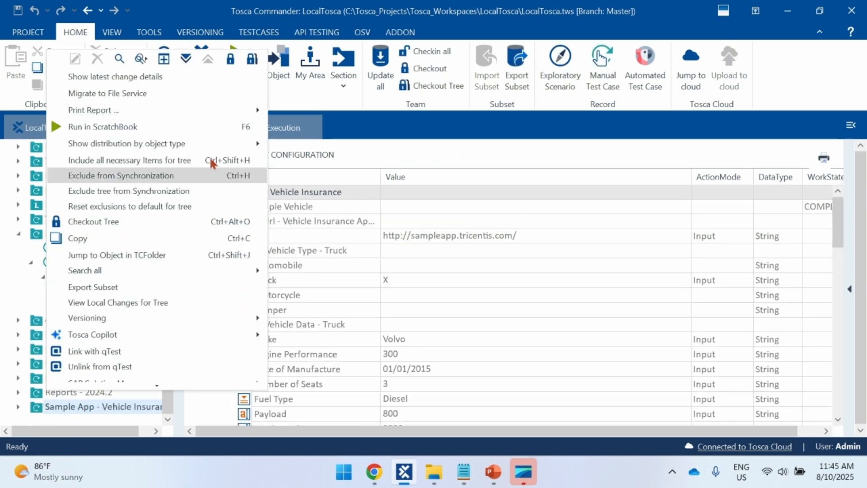
click(93, 221)
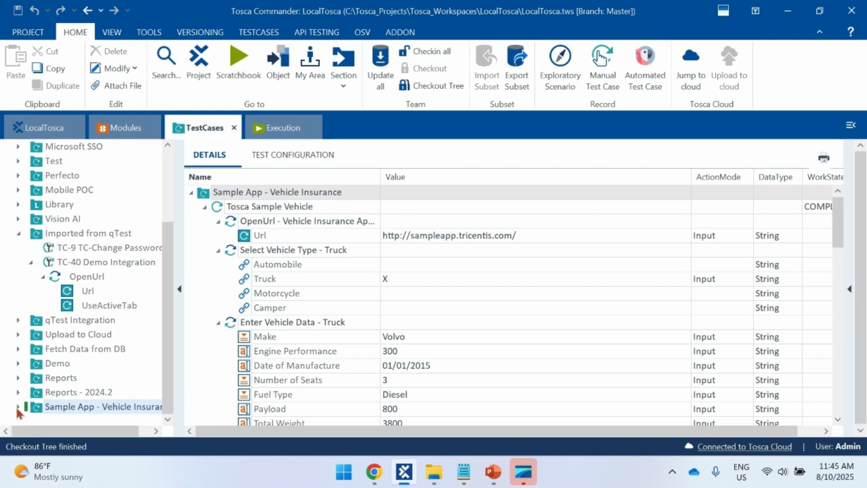
Step: Start Link with qTest for the Tosca Sample Vehicle test case inside the Sample App - Vehicle Insurance folder
click(18, 406)
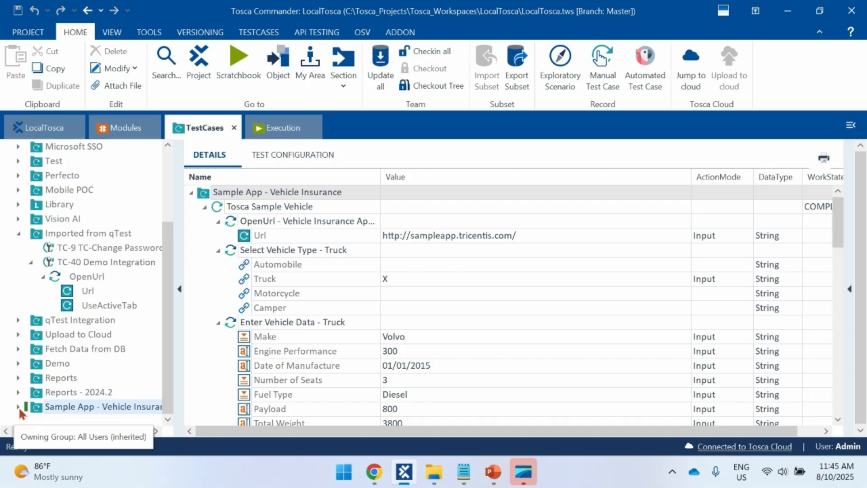
scroll(62, 381, down, 2)
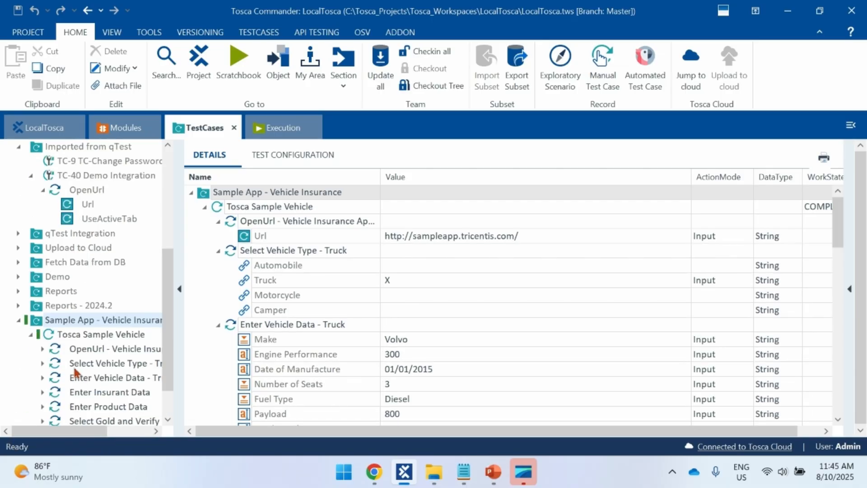
click(88, 337)
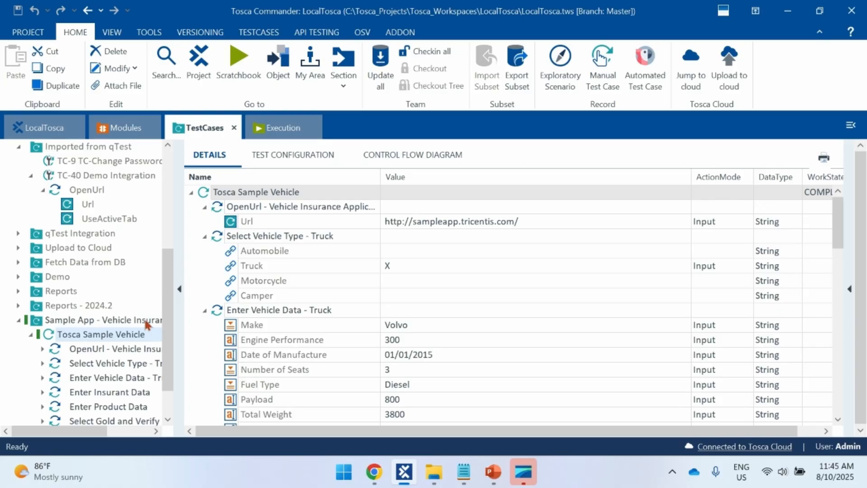
right_click(121, 341)
scroll(203, 271, down, 1)
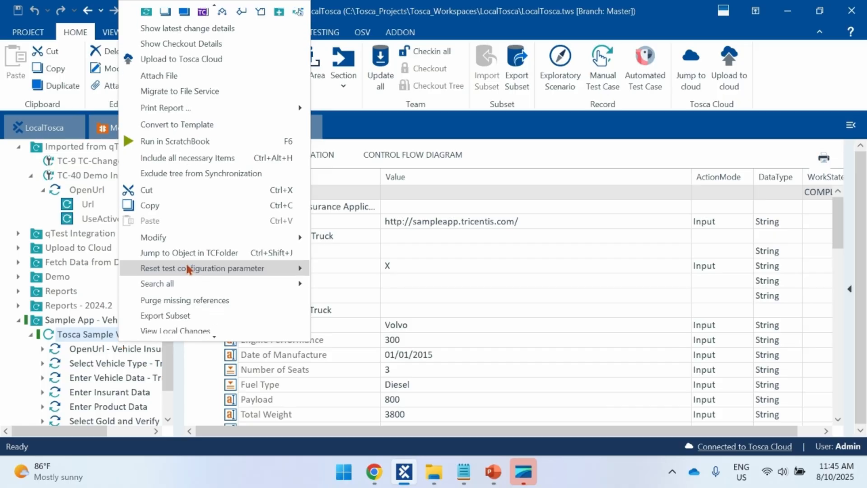
mouse_move(200, 239)
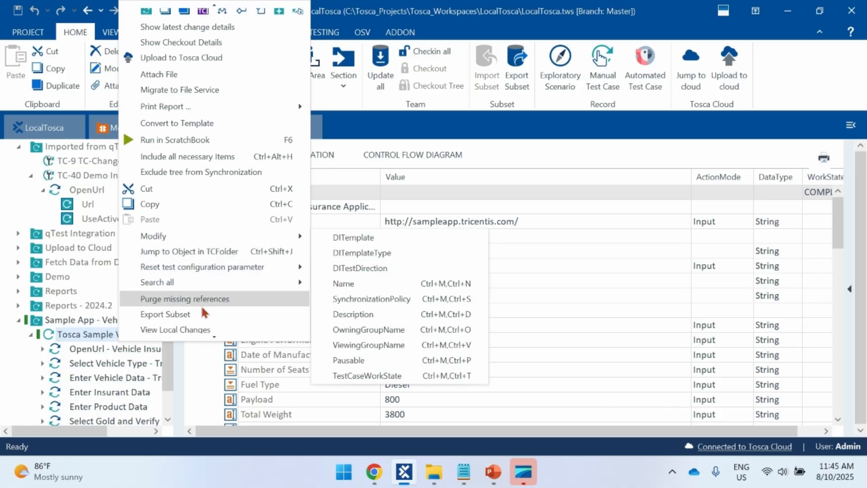
mouse_move(209, 336)
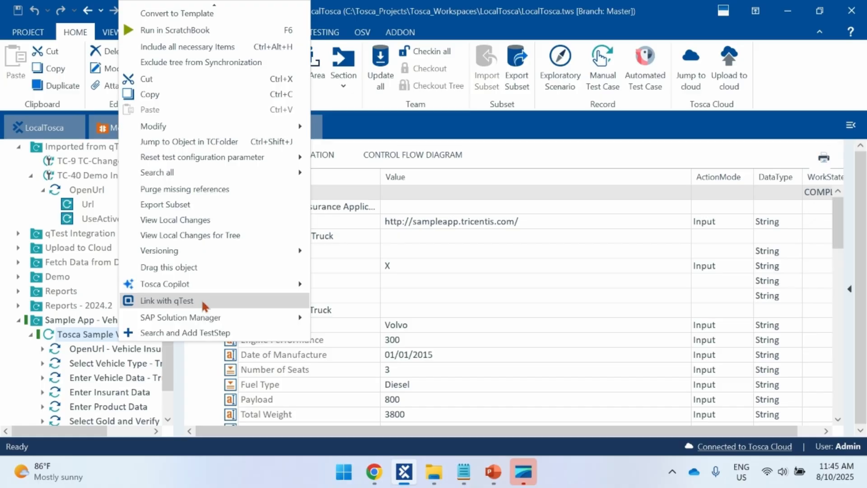
click(201, 299)
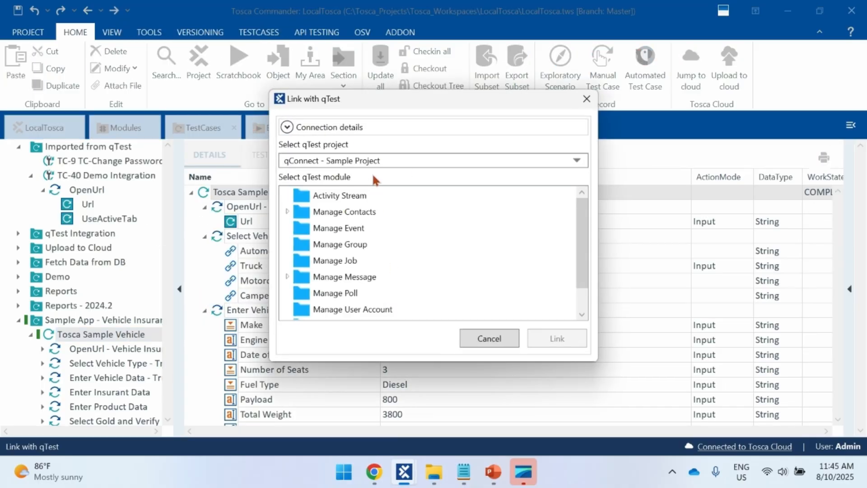
Step: Link the test case to the Demo module of qConnect - Sample Project and check in all changes
click(389, 165)
click(387, 161)
scroll(388, 246, down, 1)
click(322, 312)
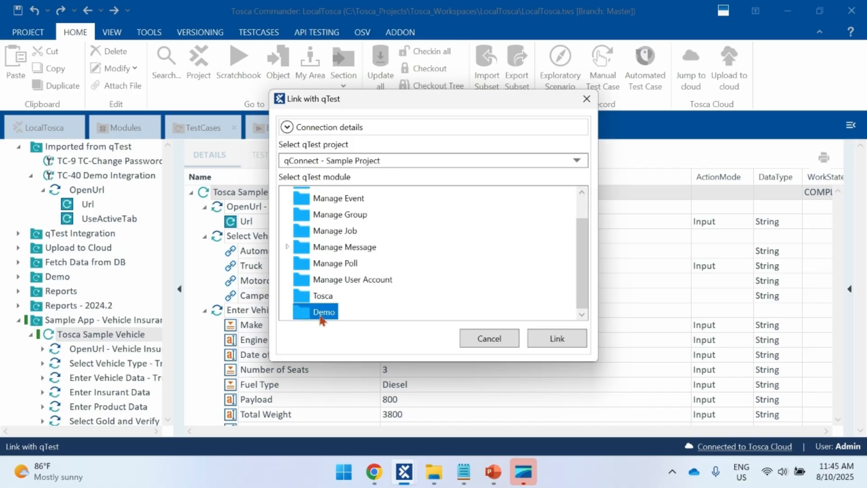
click(551, 339)
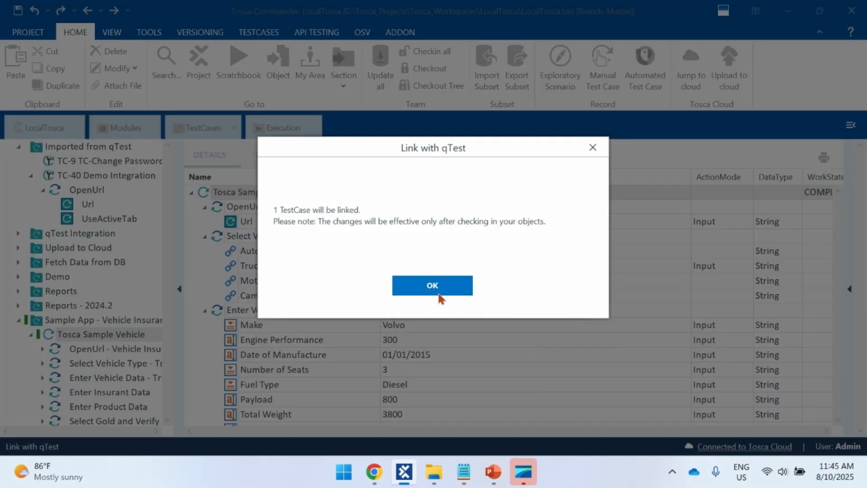
click(441, 292)
click(412, 55)
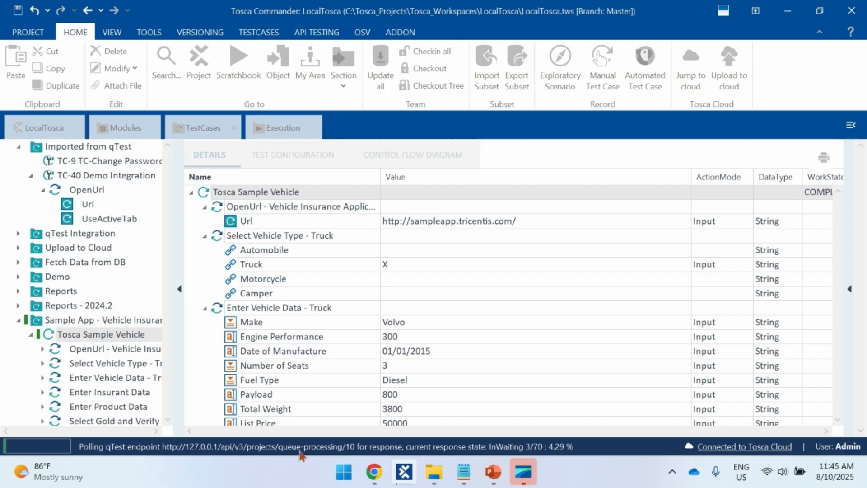
Step: Switch to qTest Manager, reload Test Design and open the Tosca Sample Vehicle test case in the Demo module
mouse_move(373, 471)
click(363, 388)
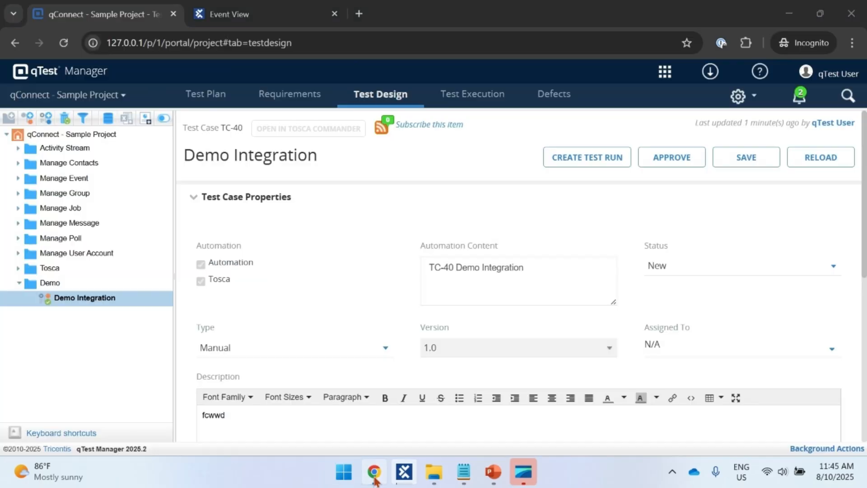
click(64, 43)
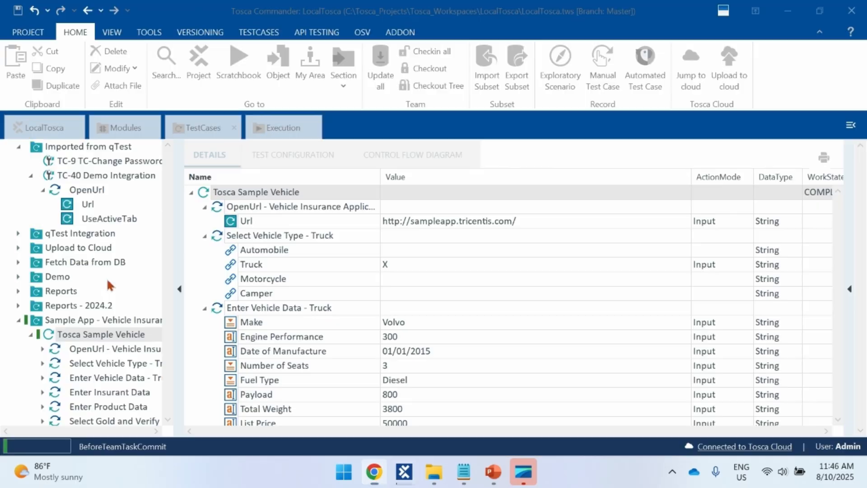
key(alt+Tab)
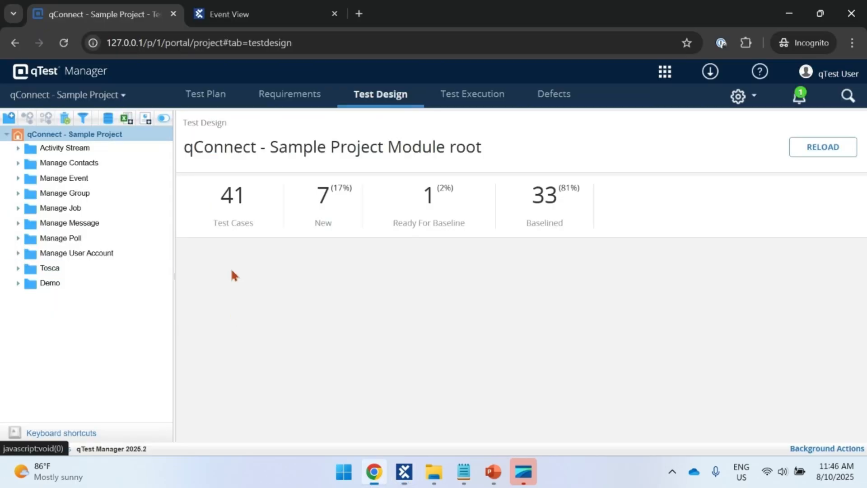
click(20, 284)
click(72, 316)
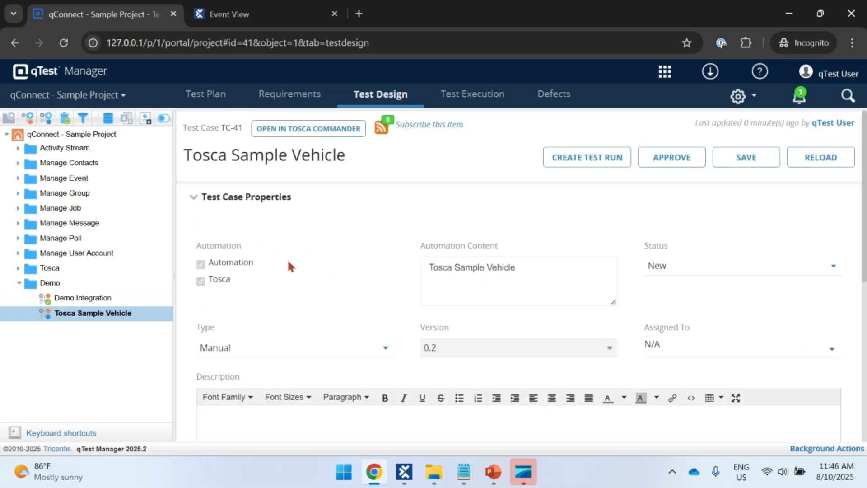
Step: Review the Tosca Sample Vehicle test case's automation properties, description, priority and test steps
scroll(419, 280, down, 7)
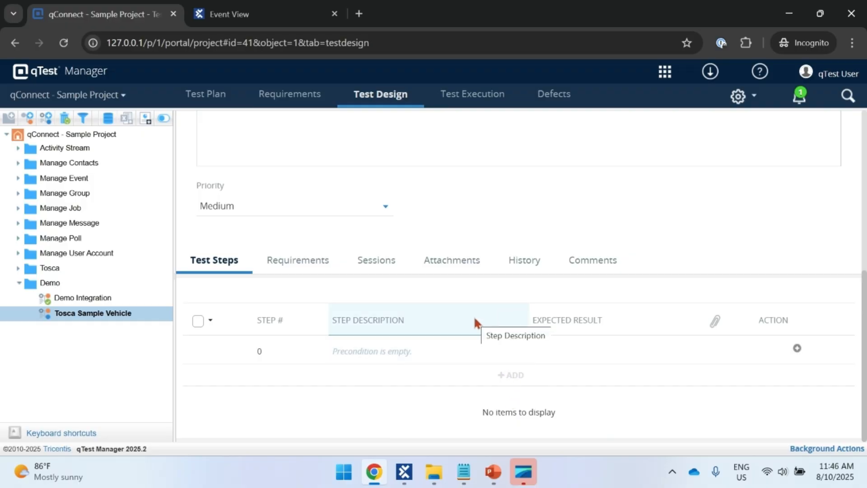
scroll(444, 357, up, 4)
scroll(444, 359, down, 3)
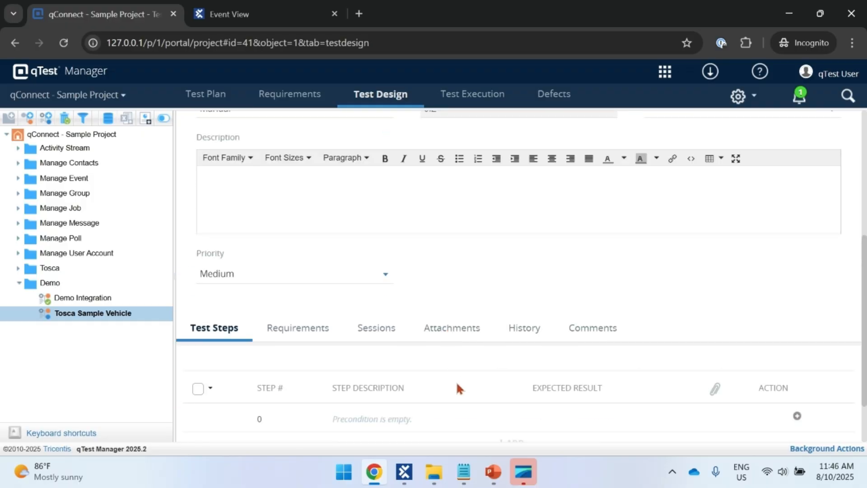
scroll(441, 387, up, 3)
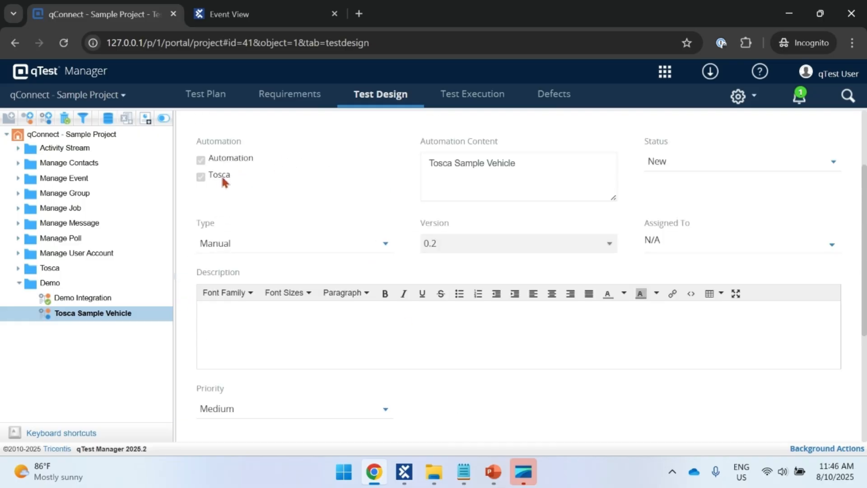
Step: Return to Tosca Commander's Execution section, check the Demo Event and Tosca Integration folders, and collapse Linked to qTest
click(408, 482)
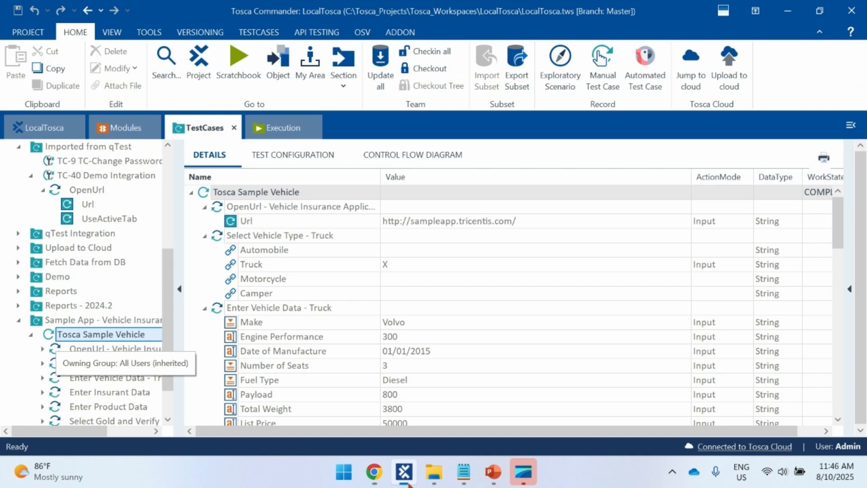
click(273, 130)
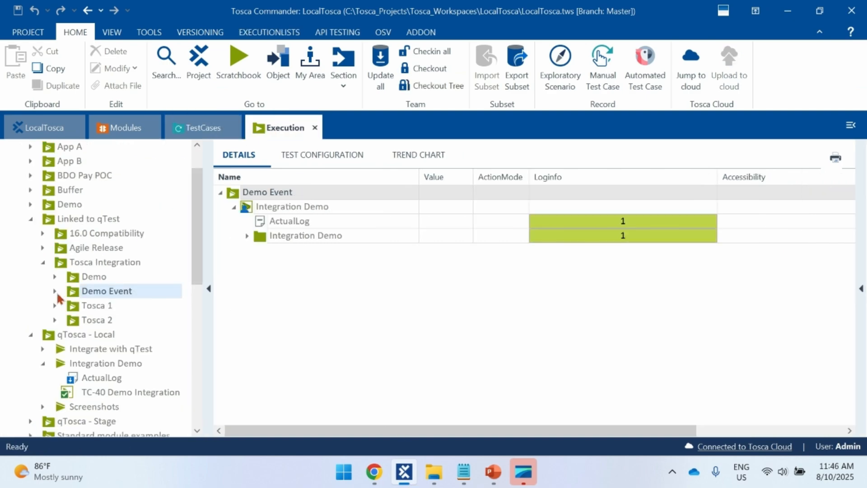
click(77, 281)
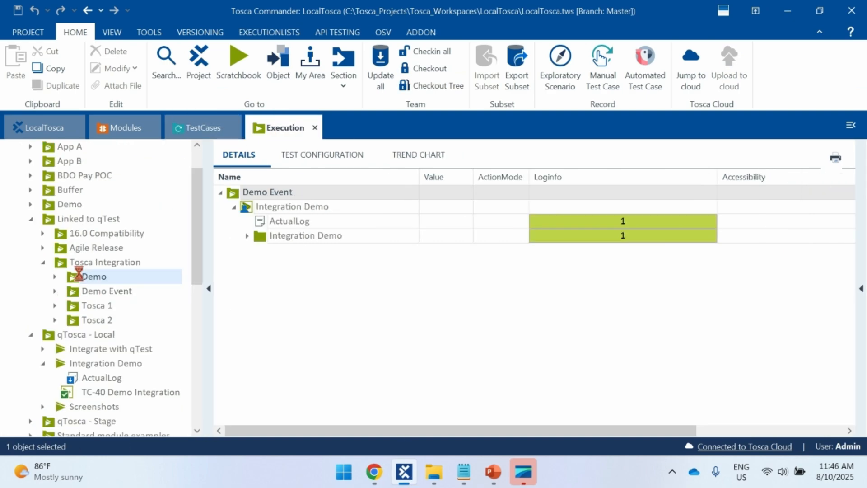
click(92, 292)
click(55, 291)
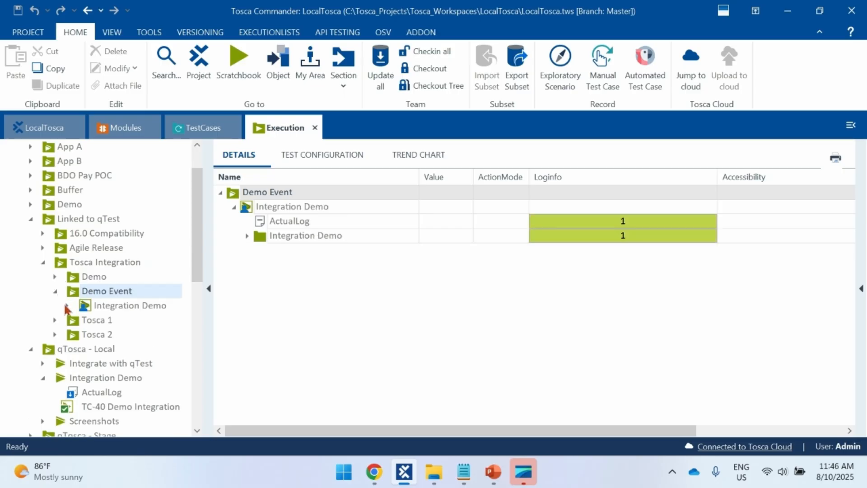
click(43, 262)
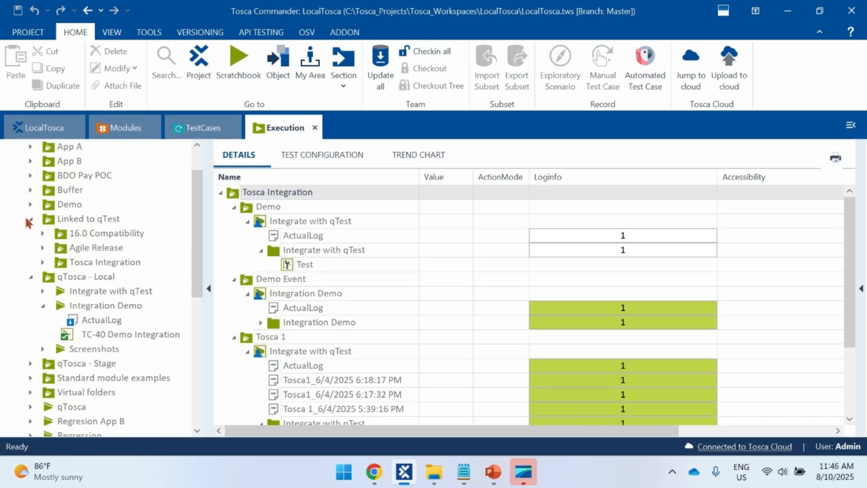
click(30, 220)
Step: Check the Integration Demo and Screenshots execution lists under qTosca - Local, and expand Screenshots to show its contents
click(129, 263)
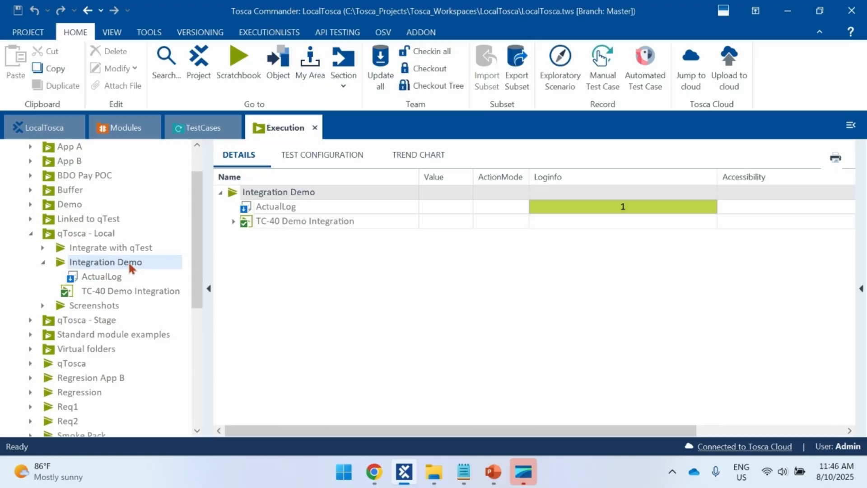
click(104, 307)
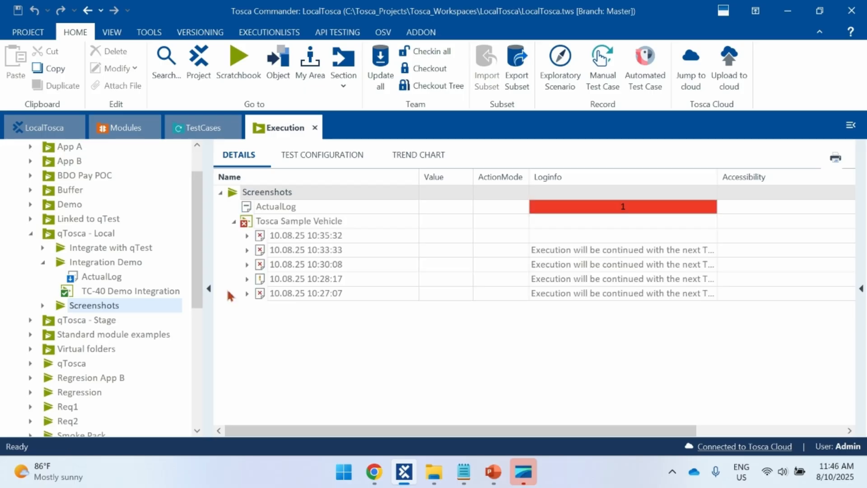
click(44, 306)
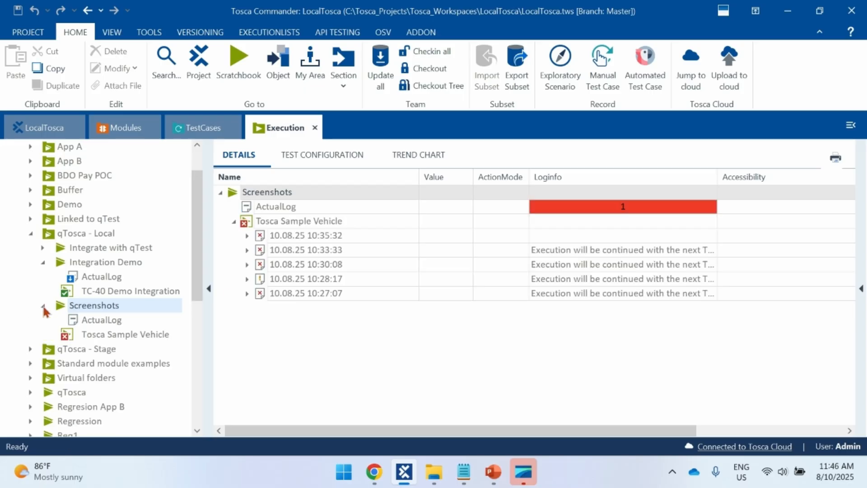
Step: Create a qTest TestEvent named Screenshot from the Screenshots execution list, linked to Tosca Integration in the qConnect - Sample Project
right_click(113, 305)
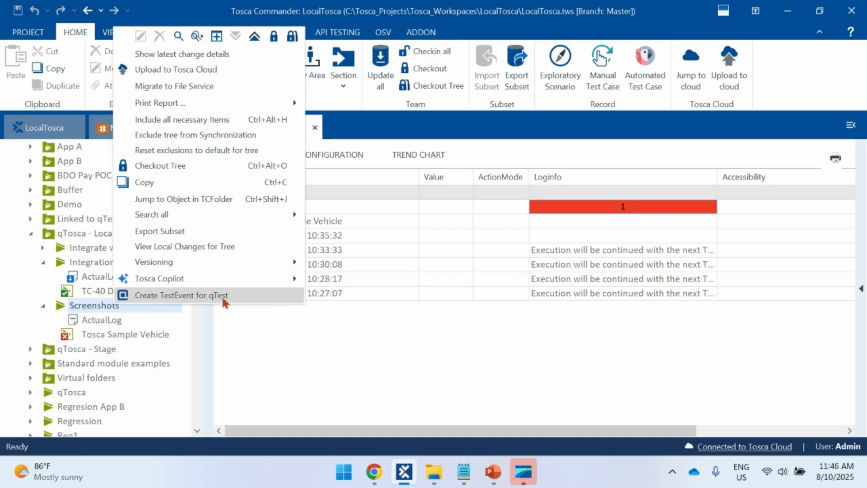
click(223, 299)
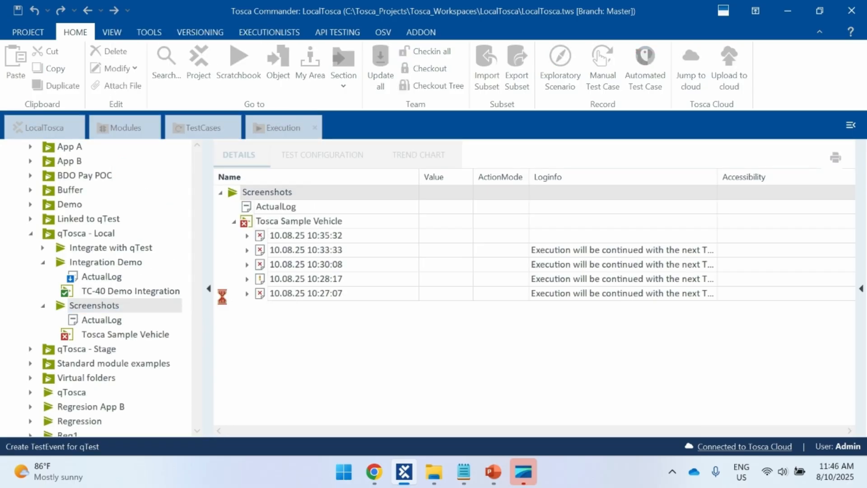
click(352, 243)
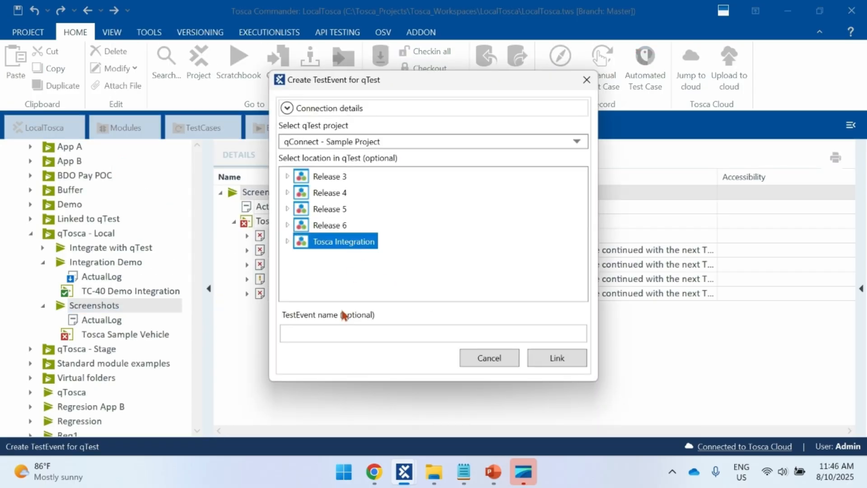
click(329, 332)
text(Screenshot)
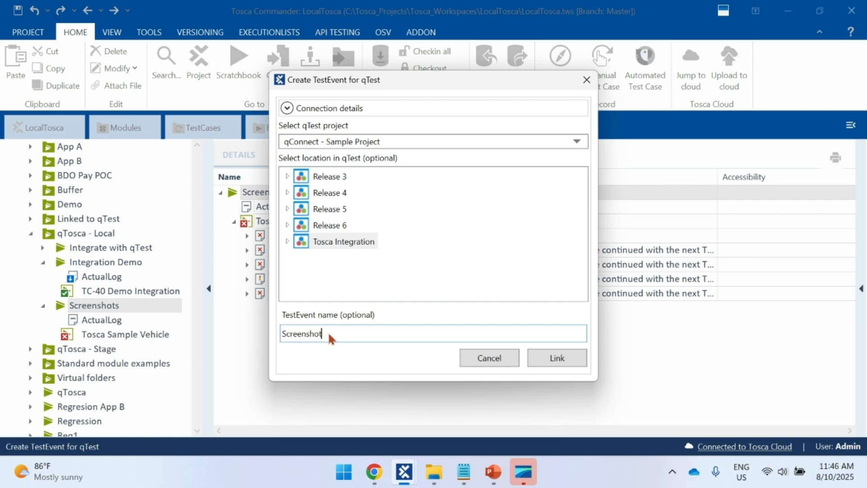
click(556, 355)
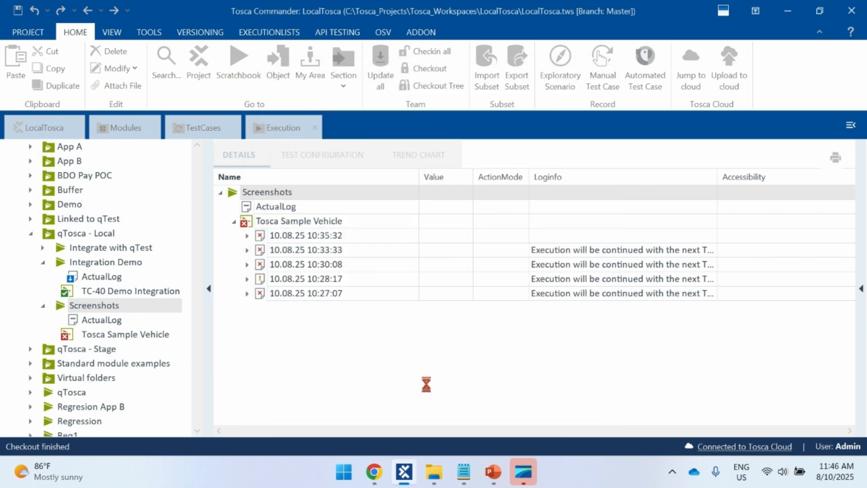
click(451, 285)
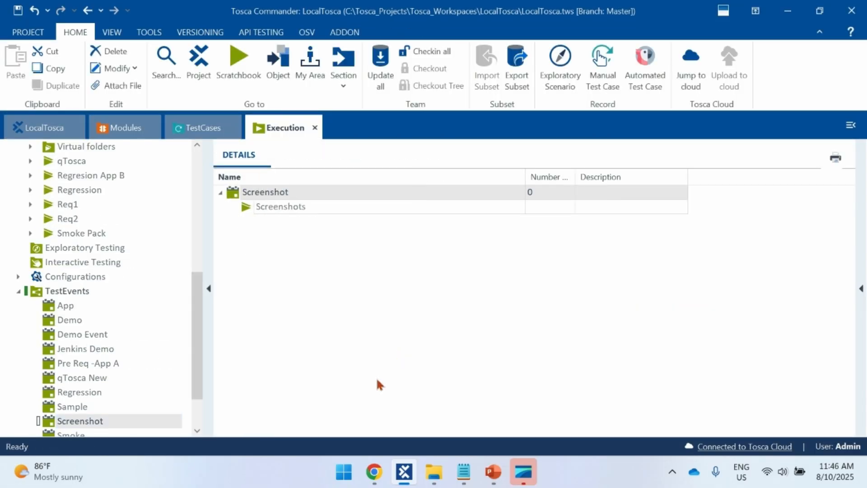
click(86, 355)
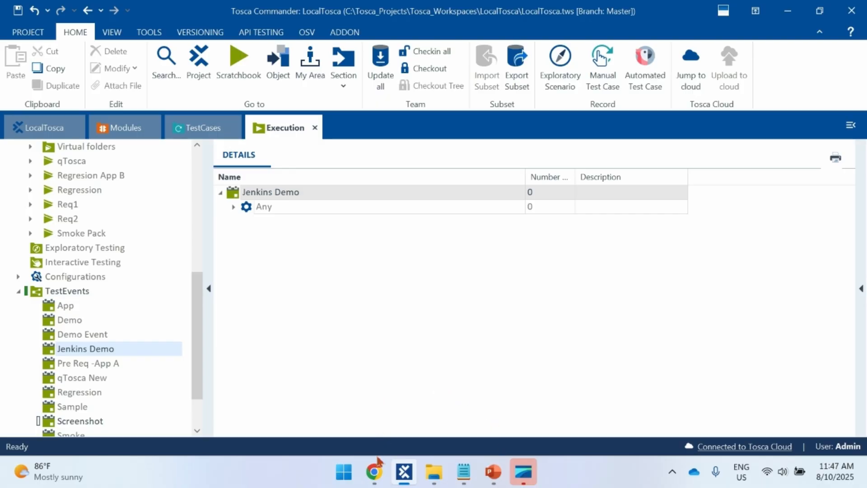
Step: Switch to Tosca Server in Chrome and review the File Service settings, including the available database connection types
click(374, 472)
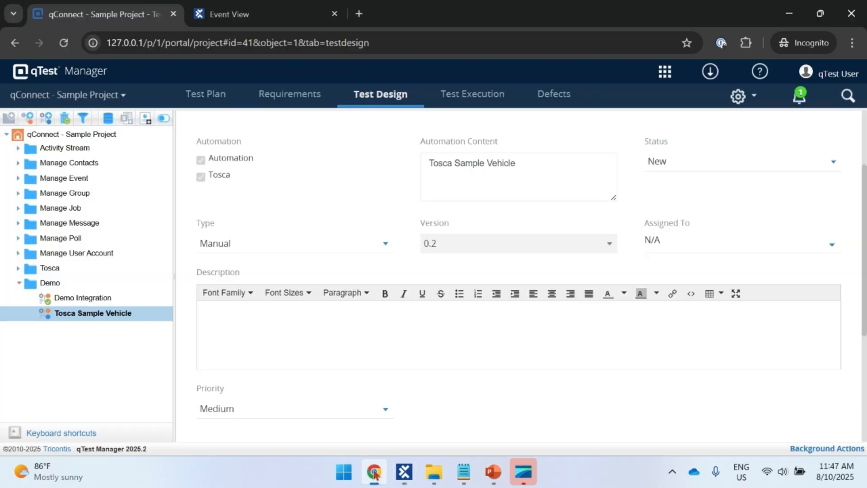
click(255, 19)
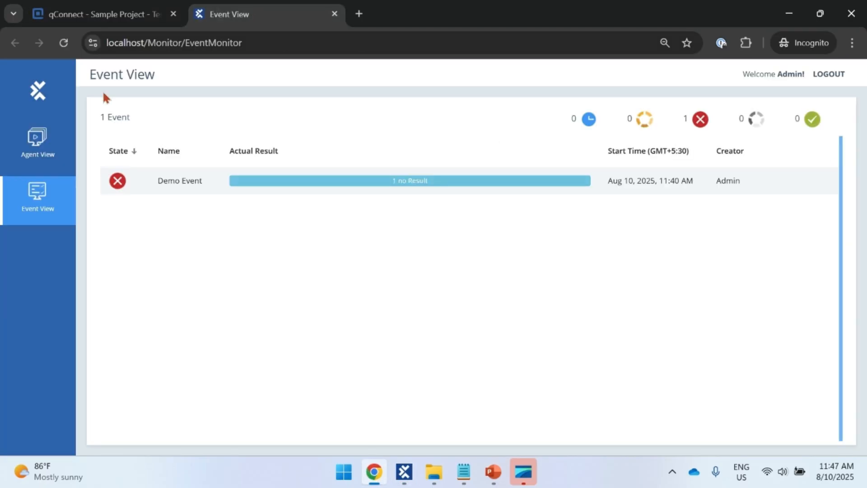
click(35, 97)
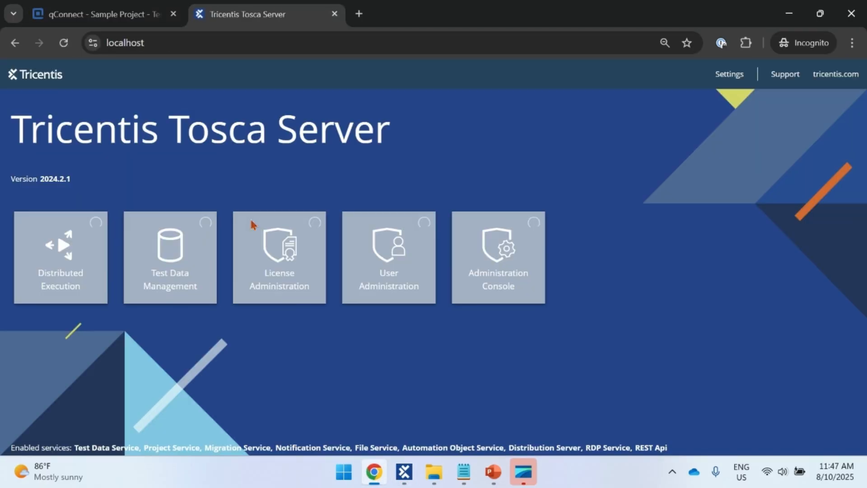
click(728, 75)
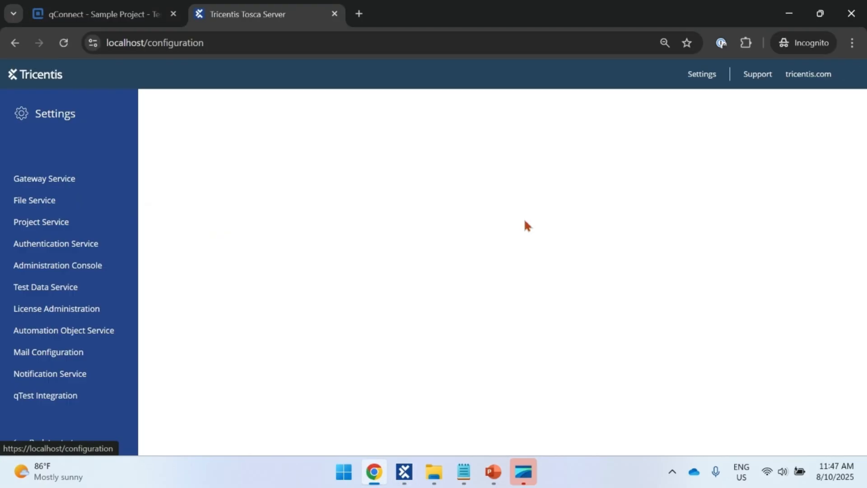
click(58, 203)
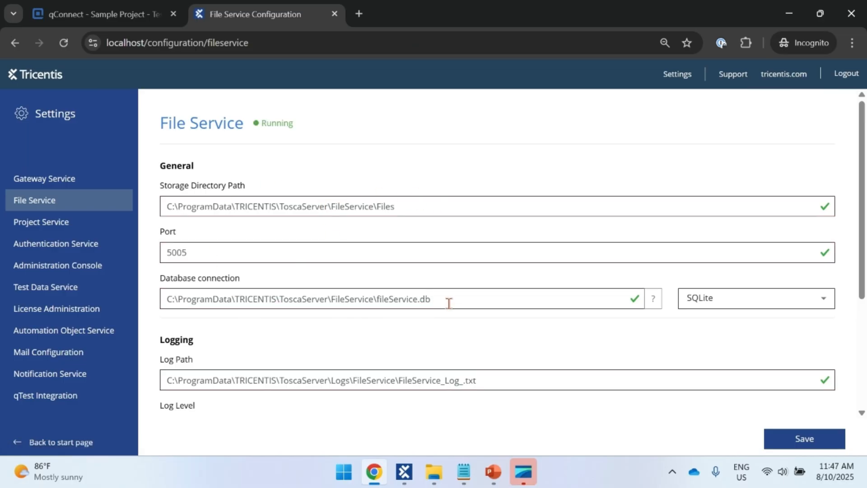
click(747, 299)
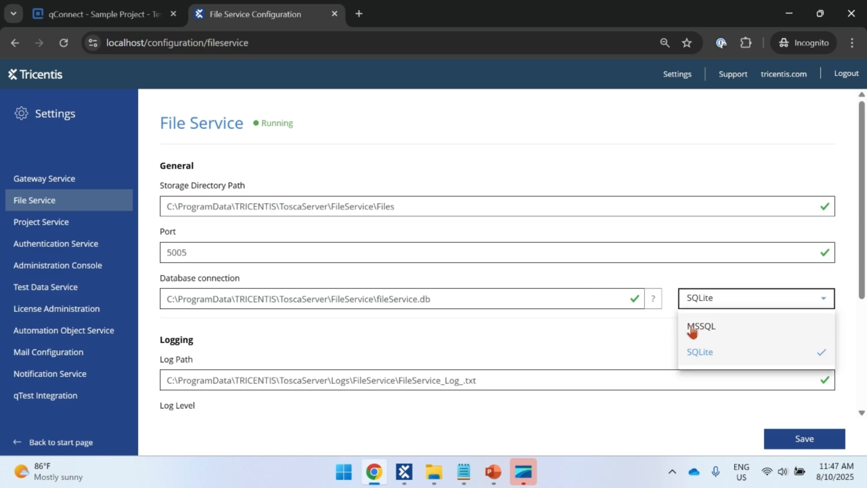
click(648, 350)
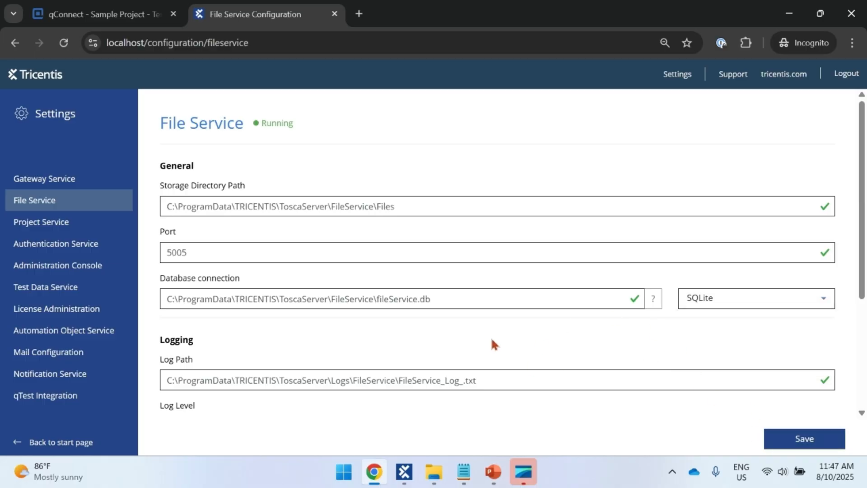
Step: Review the LocalTosca project's details in the Administration Console, including its File Service and Notification Service options, and close them
click(37, 77)
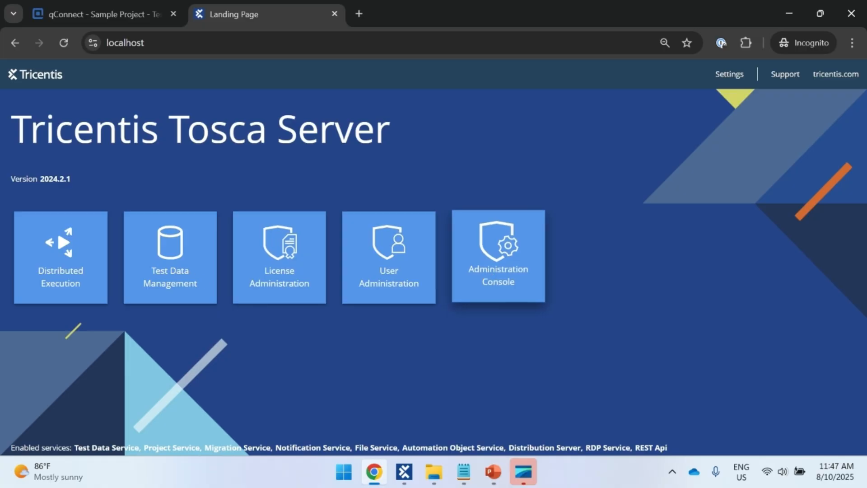
click(498, 271)
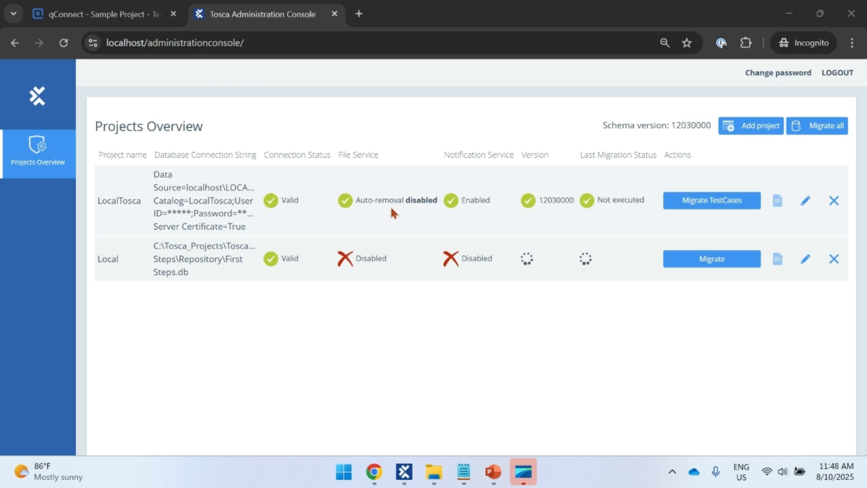
click(805, 200)
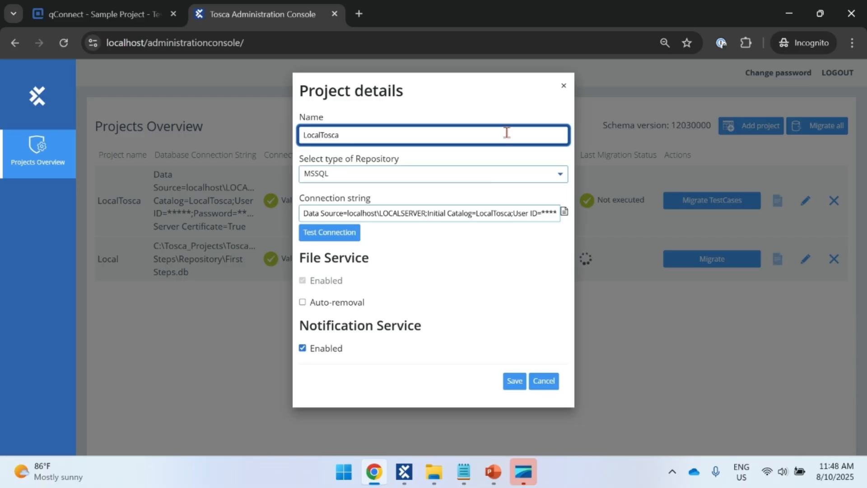
click(564, 86)
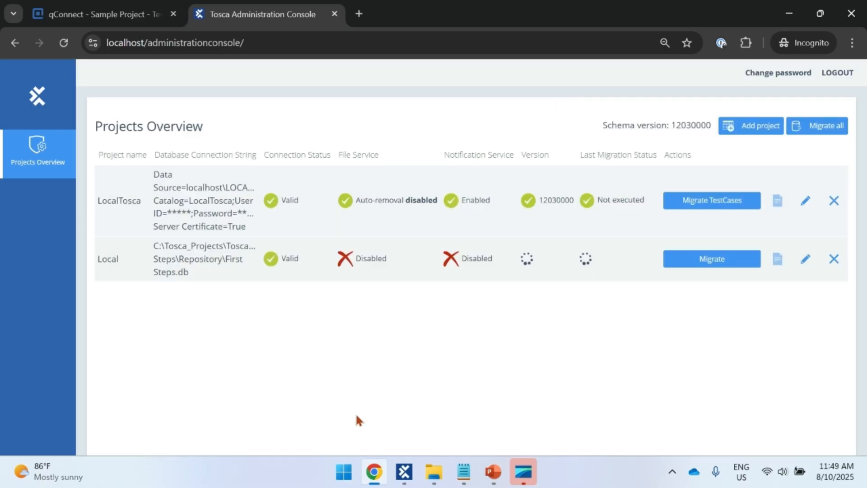
Step: Return to Tosca Commander and set Enable Snapper to Yes in the TBox DokuSnapper settings
click(405, 472)
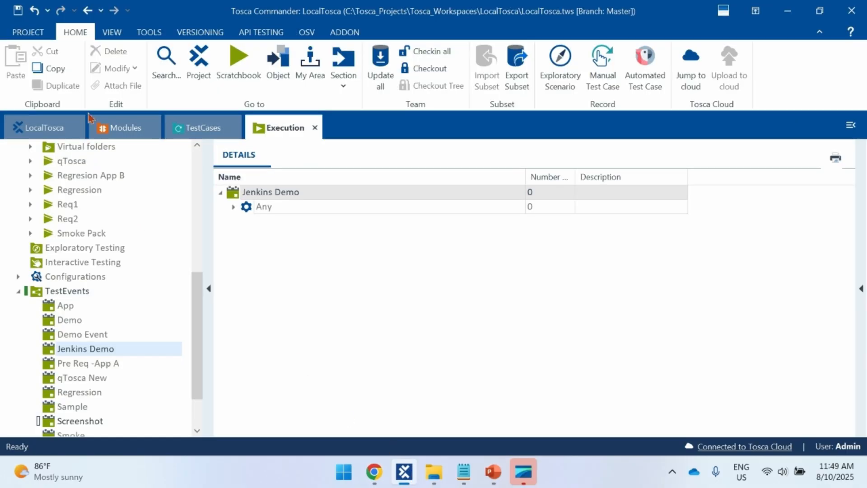
click(41, 36)
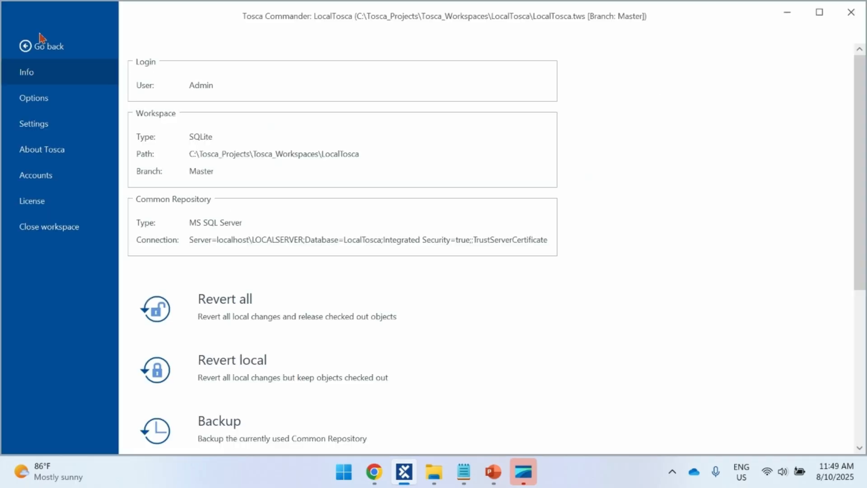
click(39, 124)
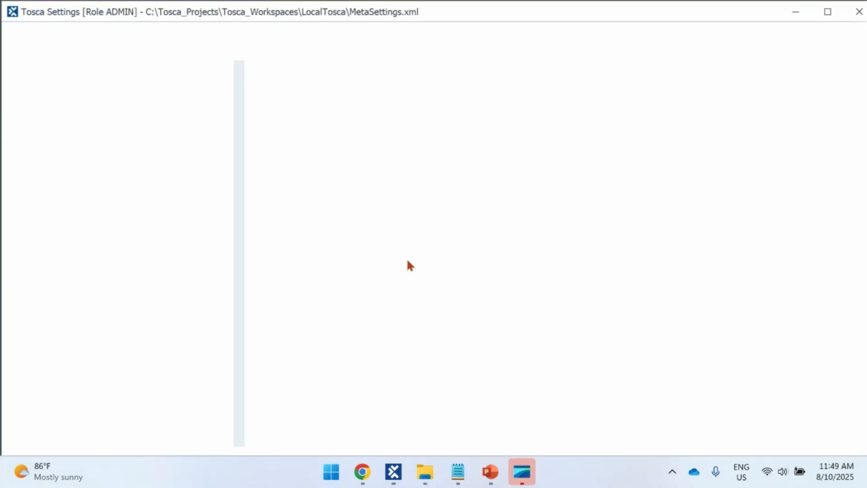
click(52, 125)
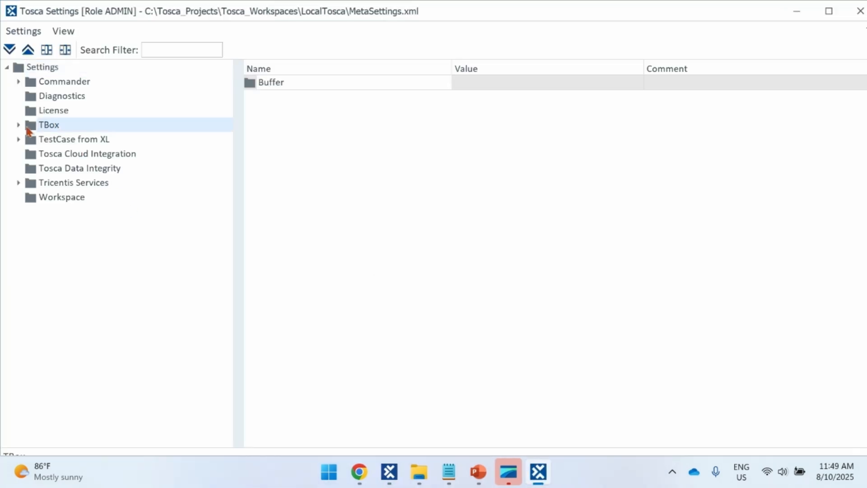
click(19, 125)
click(85, 141)
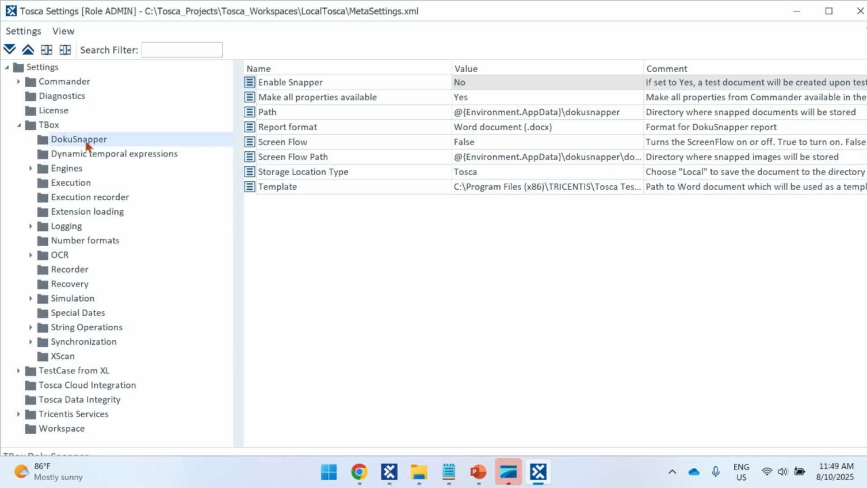
click(481, 85)
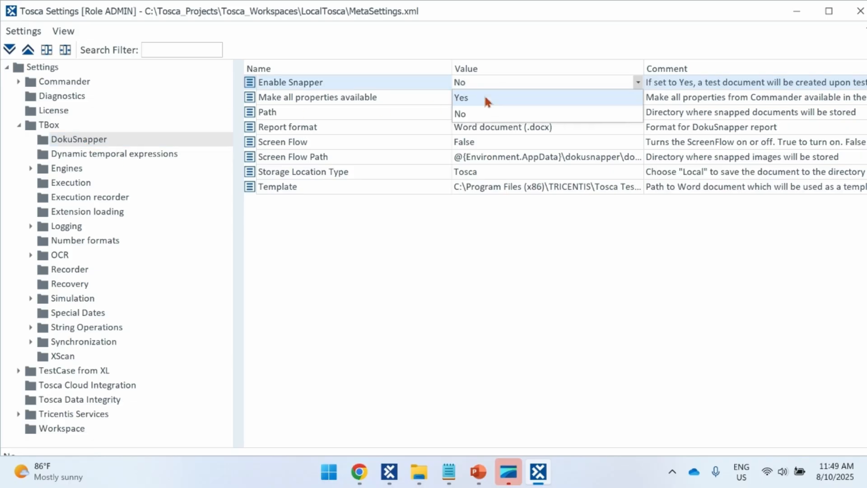
click(484, 95)
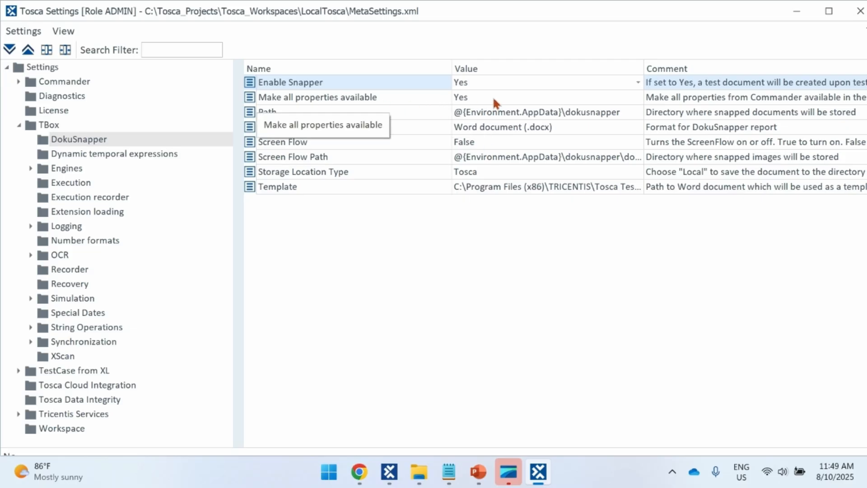
click(406, 249)
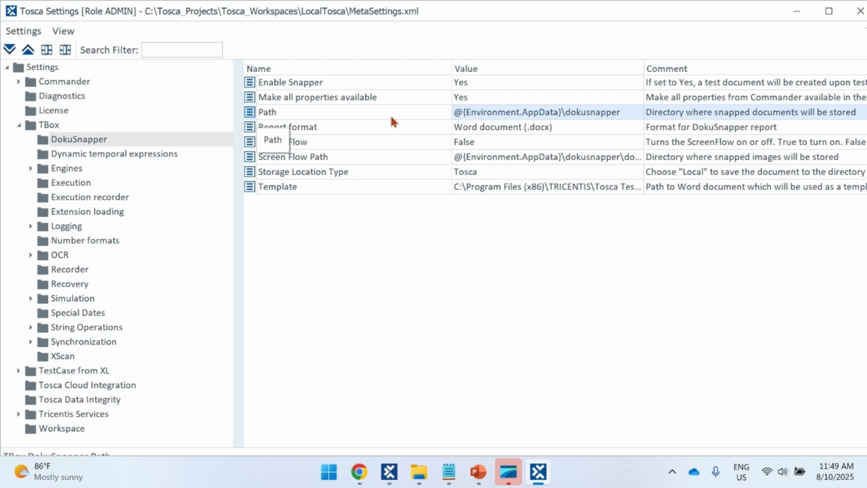
Step: Choose Tosca as DokuSnapper's Storage Location Type, and look through the available template files without selecting another one
click(481, 172)
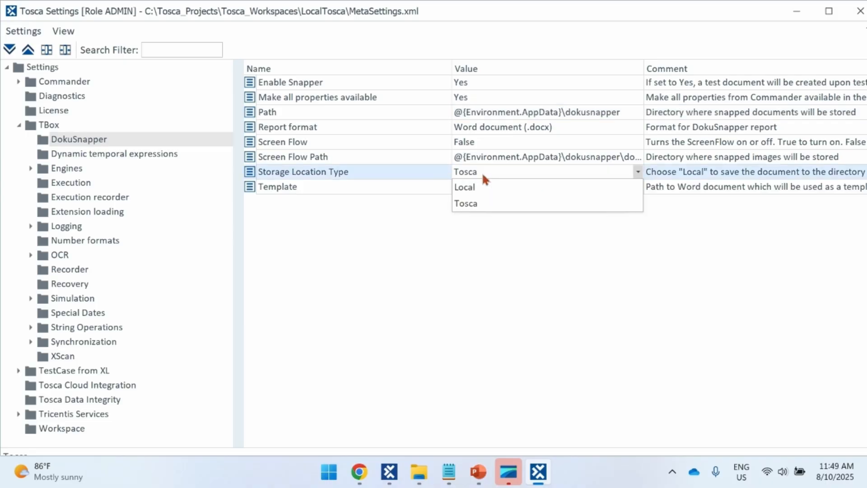
click(476, 205)
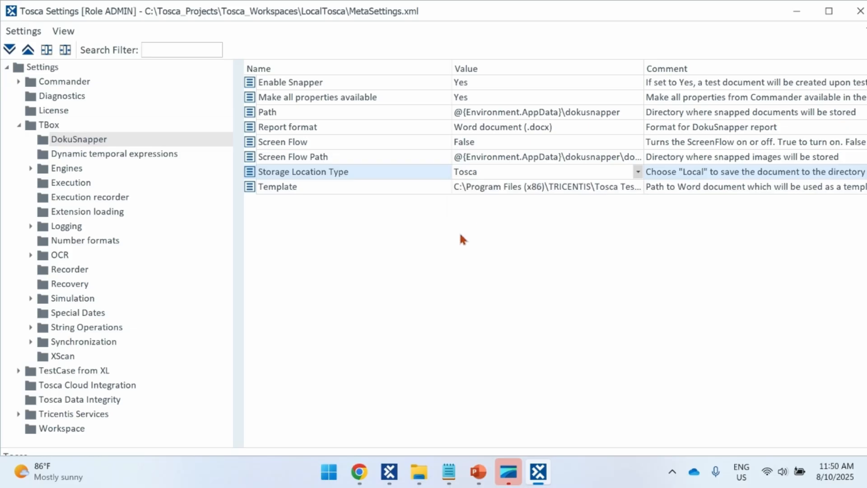
click(547, 191)
click(636, 187)
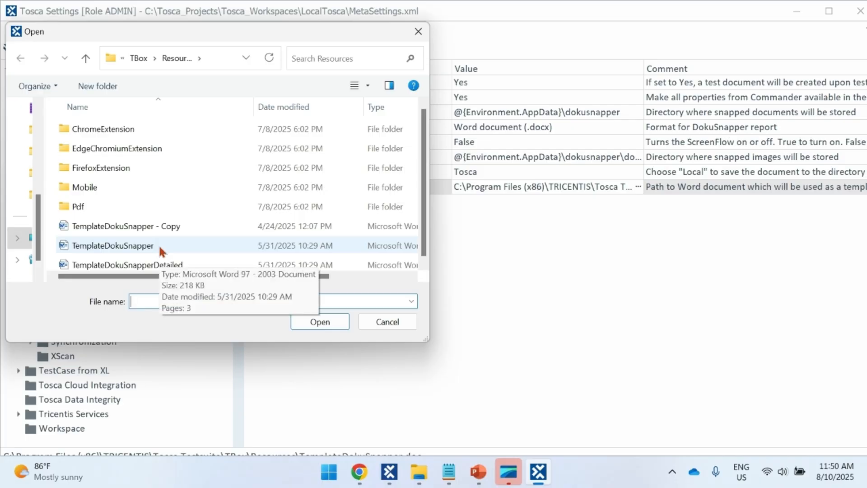
click(387, 322)
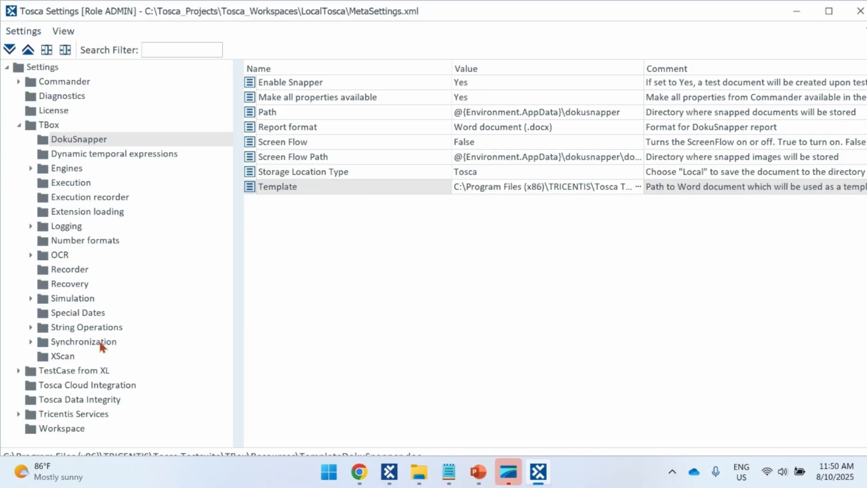
Step: Check the Send screenshots of failed TestSteps option in the Tricentis Services qTest integration settings, and collapse the TBox settings
click(64, 413)
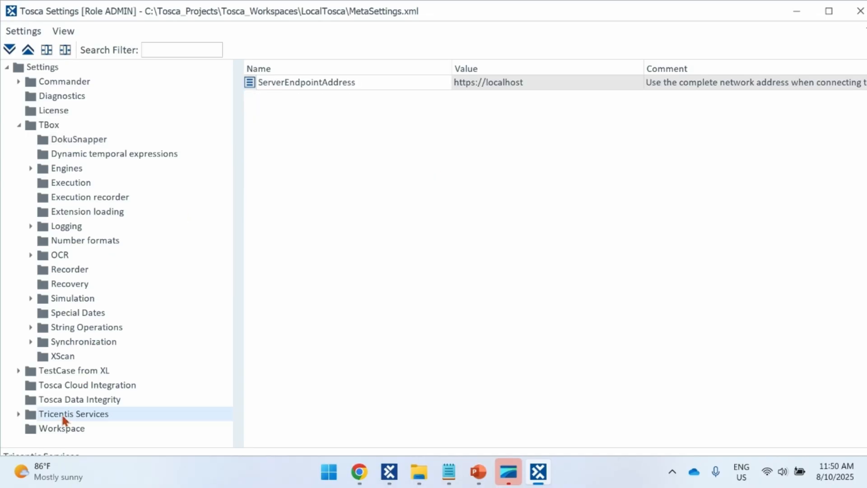
click(19, 414)
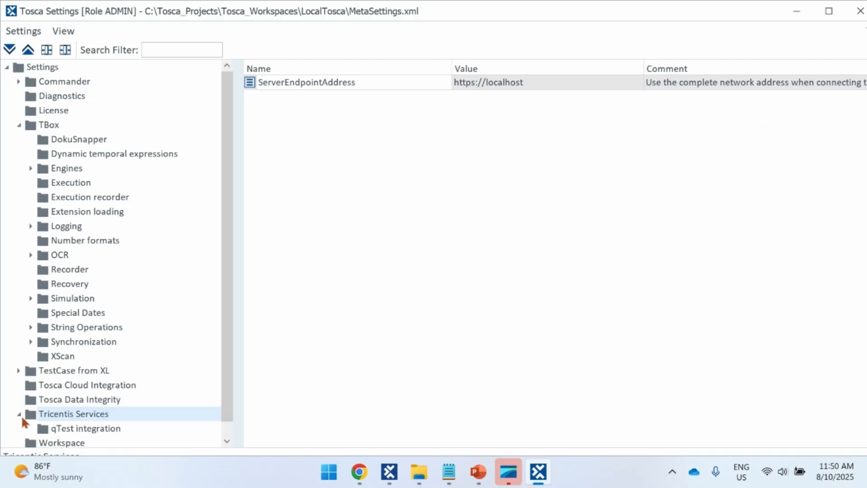
click(55, 432)
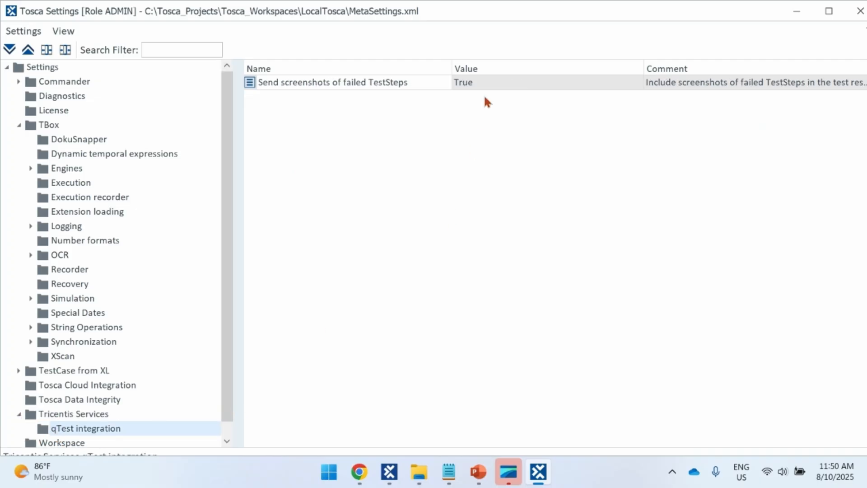
click(510, 81)
click(408, 198)
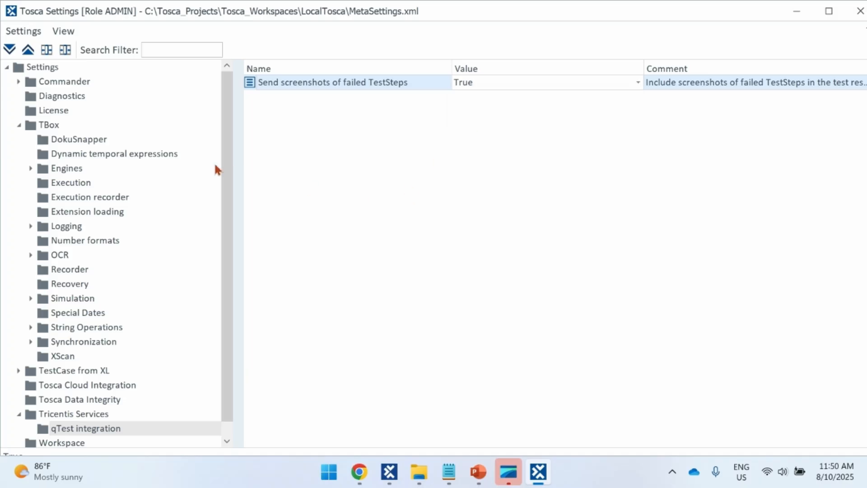
click(19, 125)
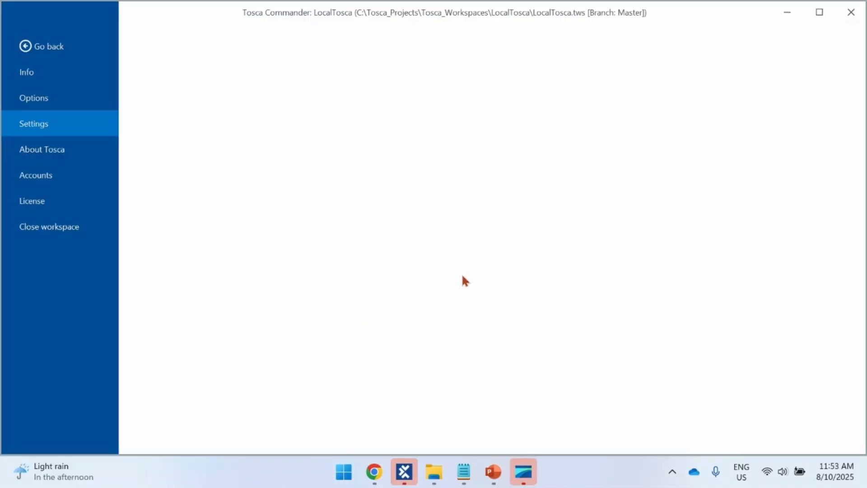
Step: Review the Integration Pre-requisites slide in PowerPoint, return to Tosca Commander and go back to the Execution section
click(493, 471)
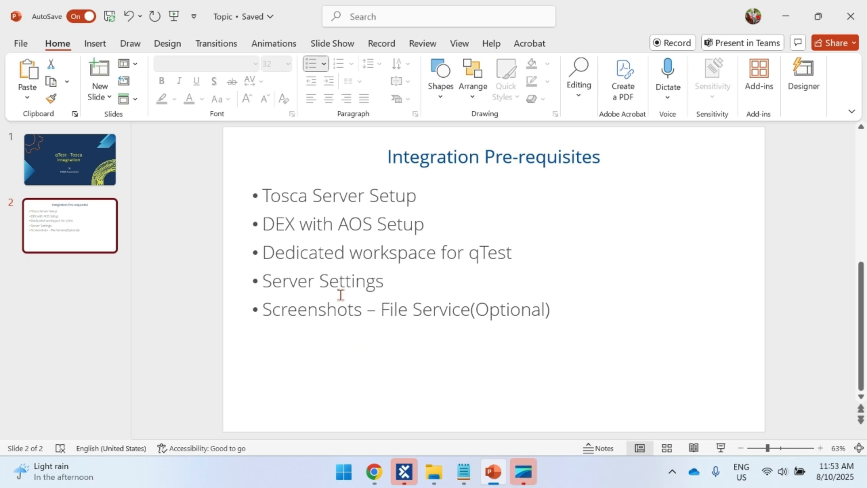
mouse_move(404, 471)
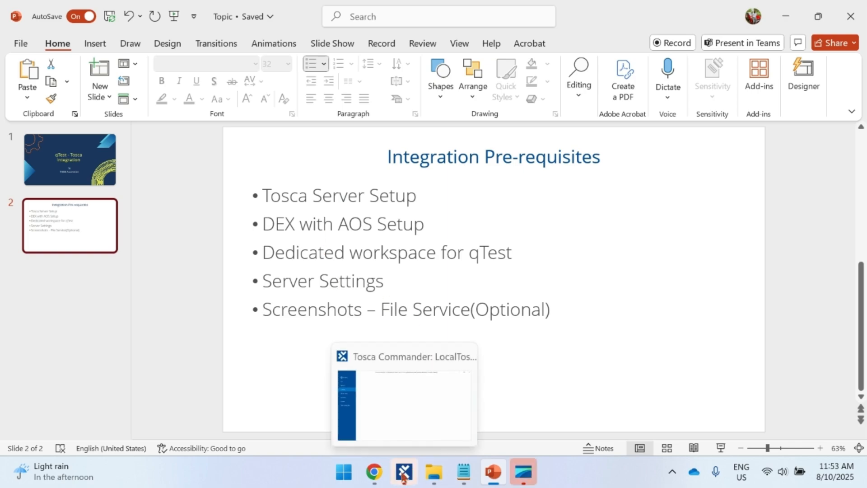
click(423, 426)
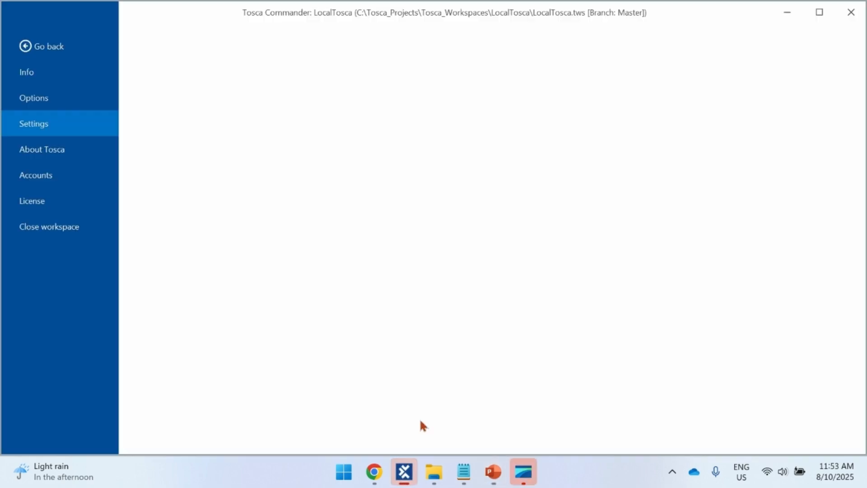
click(57, 48)
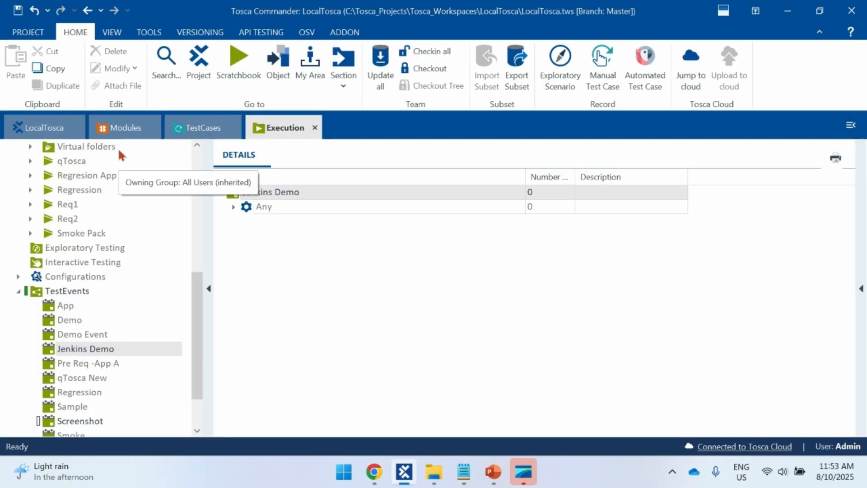
Step: Switch to the Tosca Server in Chrome and open the File Service configuration in its settings
click(374, 471)
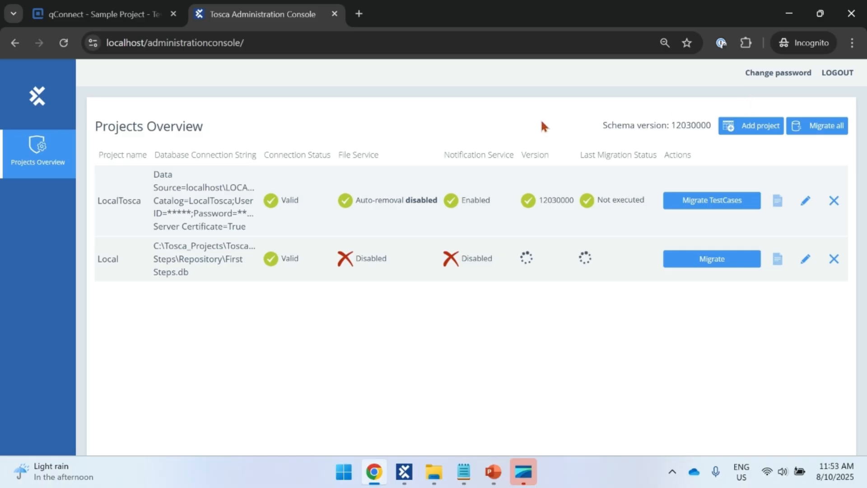
click(40, 102)
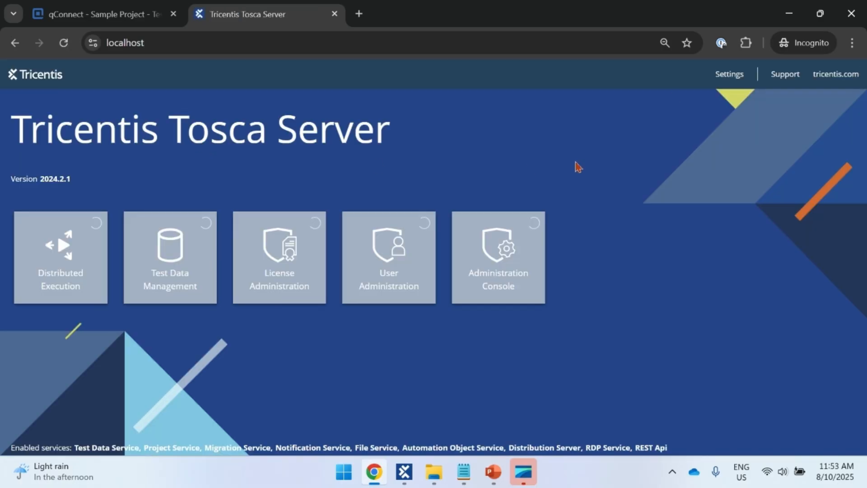
click(709, 76)
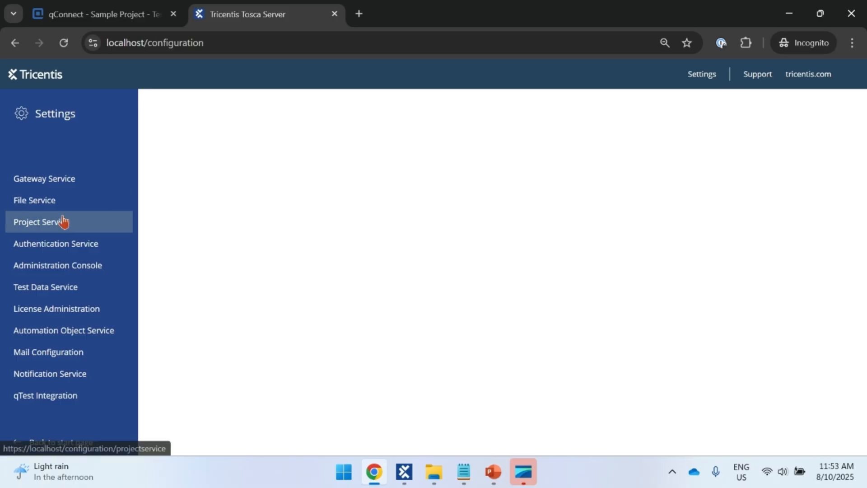
click(59, 201)
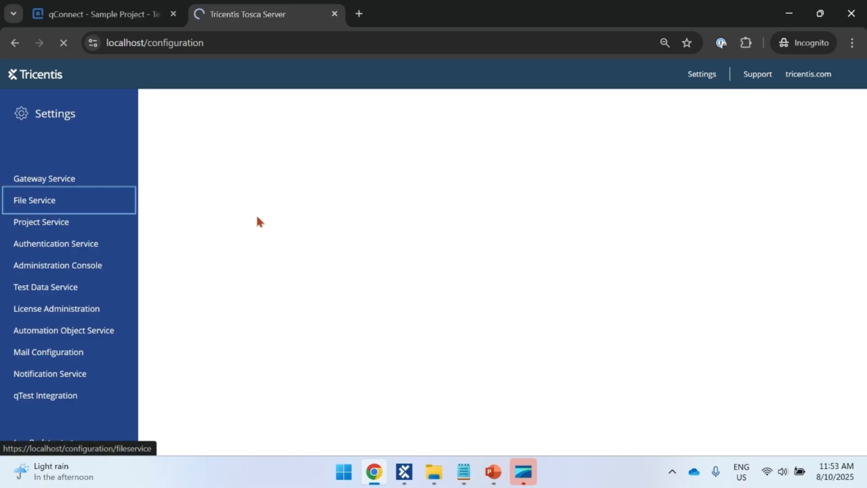
Step: Return to Tosca Commander, open its settings and review the TBox DokuSnapper options
click(404, 472)
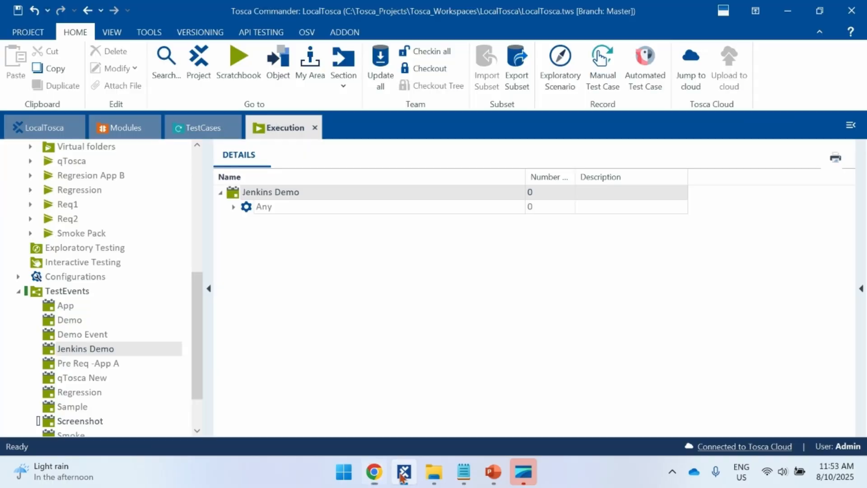
click(28, 32)
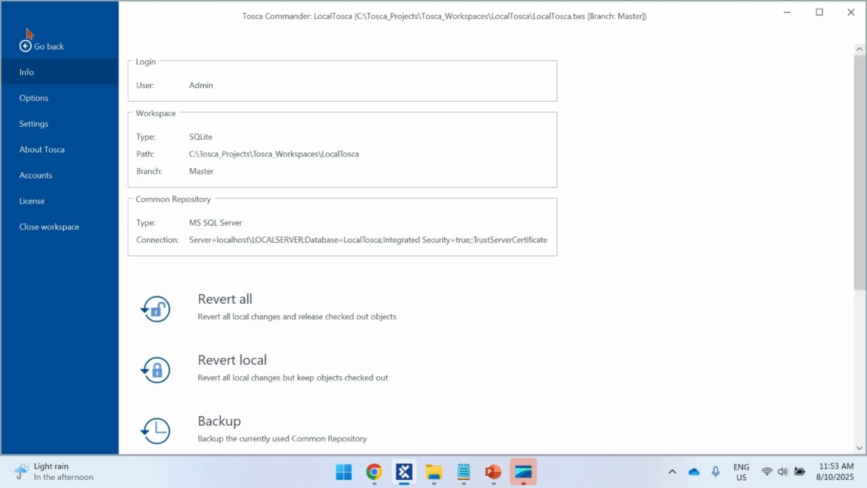
click(40, 129)
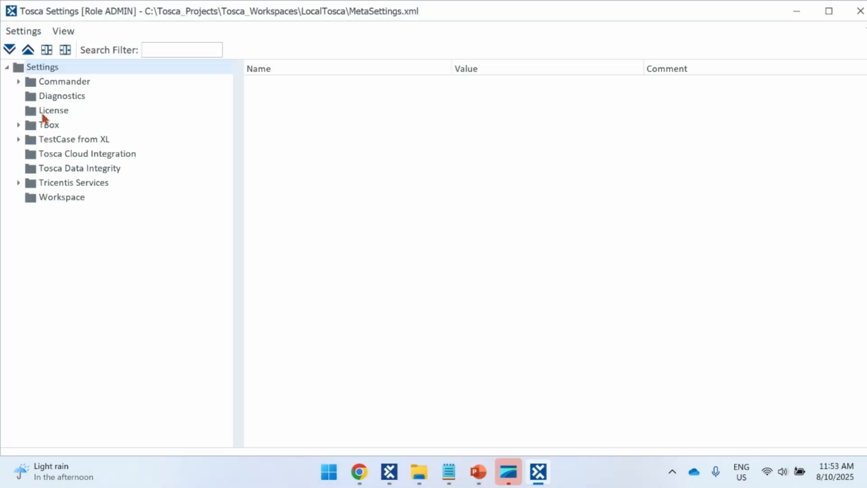
double_click(45, 123)
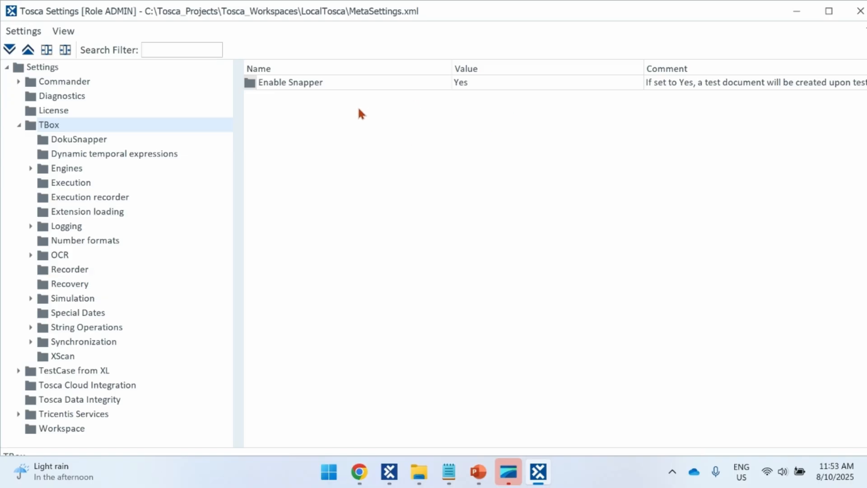
key(Down)
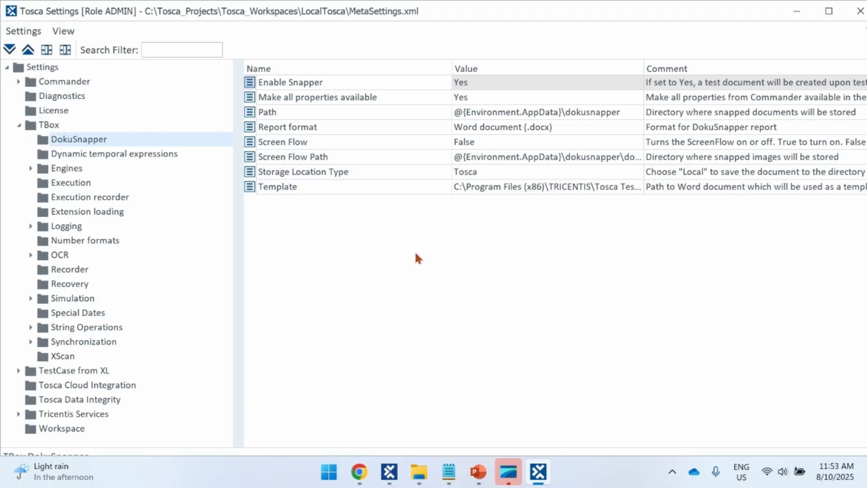
Step: Review the Send screenshots of failed TestSteps setting under Tricentis Services qTest integration, close the settings and return to the Execution section
click(100, 418)
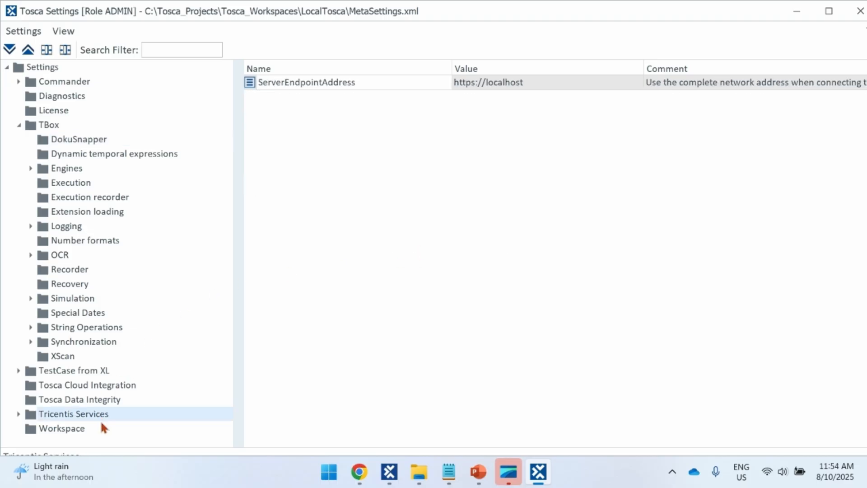
click(20, 414)
click(70, 428)
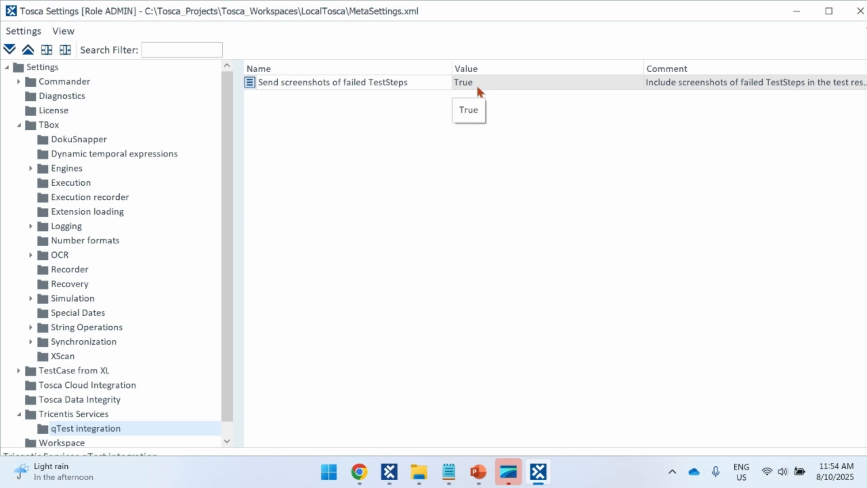
click(7, 67)
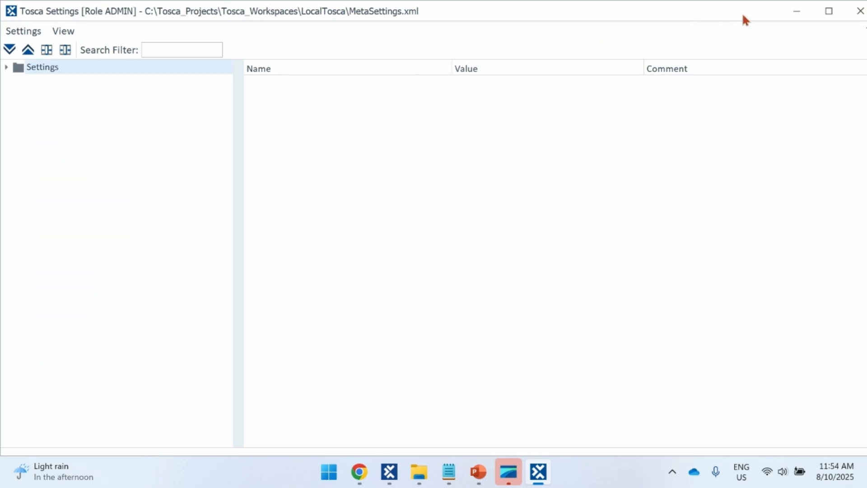
click(860, 11)
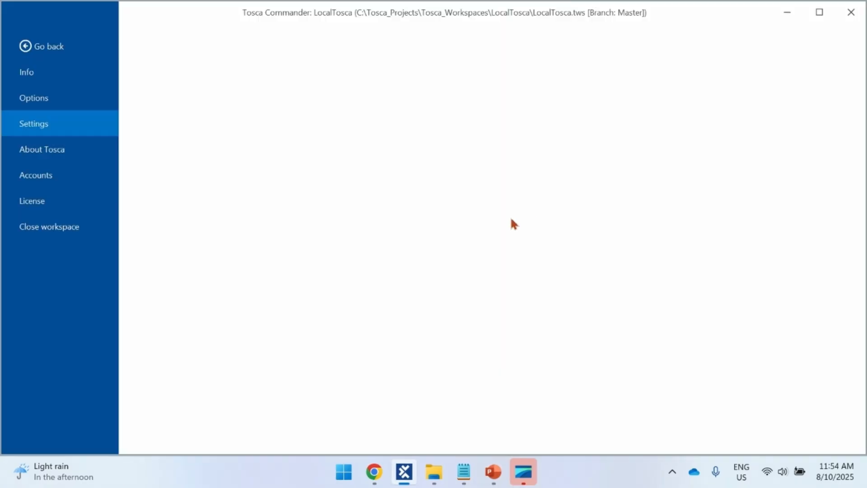
click(39, 50)
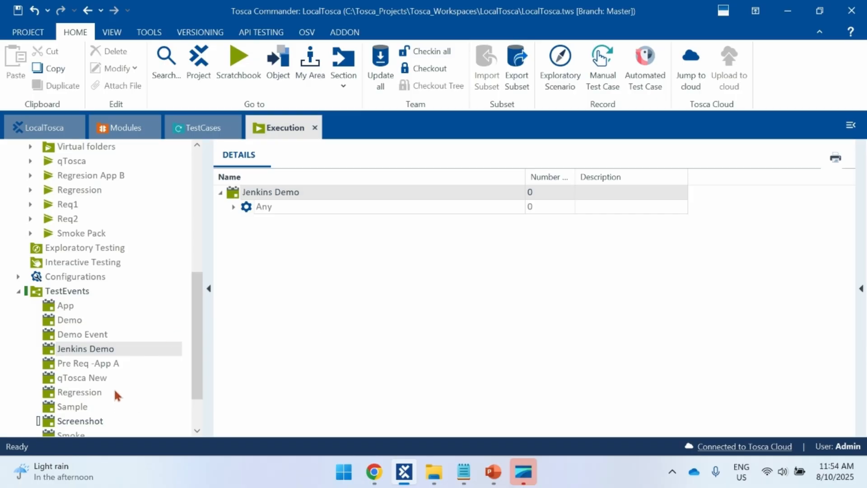
Step: Select the Screenshot TestEvent, and look for it under the Tosca Integration release in qTest Manager's Test Execution, reloading the page
scroll(115, 394, down, 1)
click(94, 379)
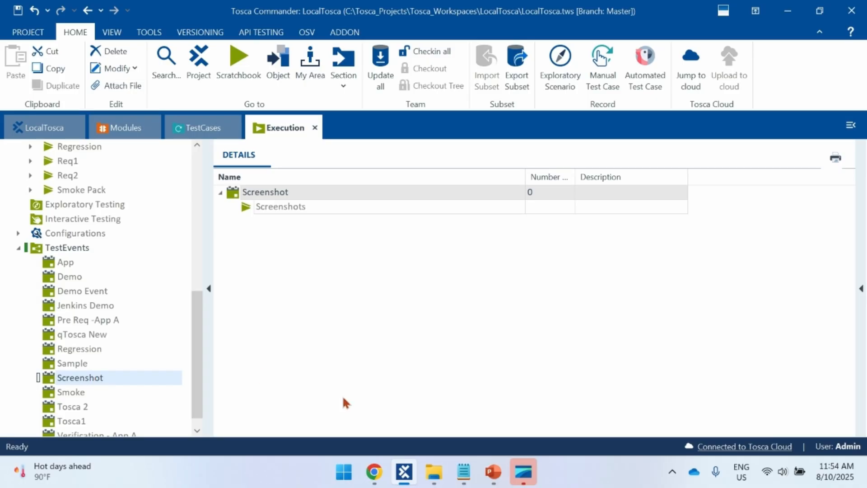
click(374, 471)
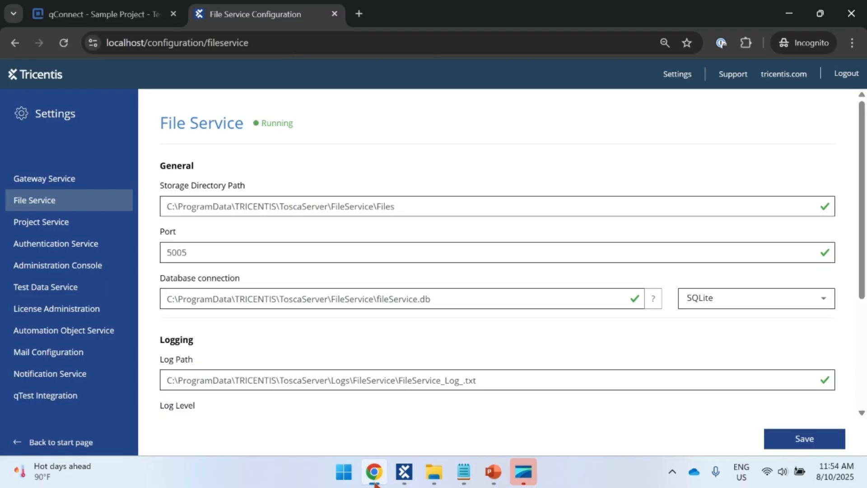
click(123, 15)
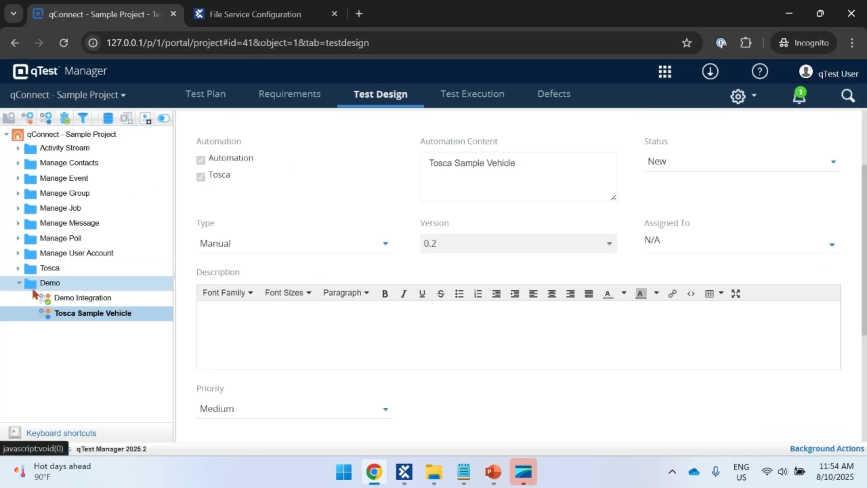
click(471, 94)
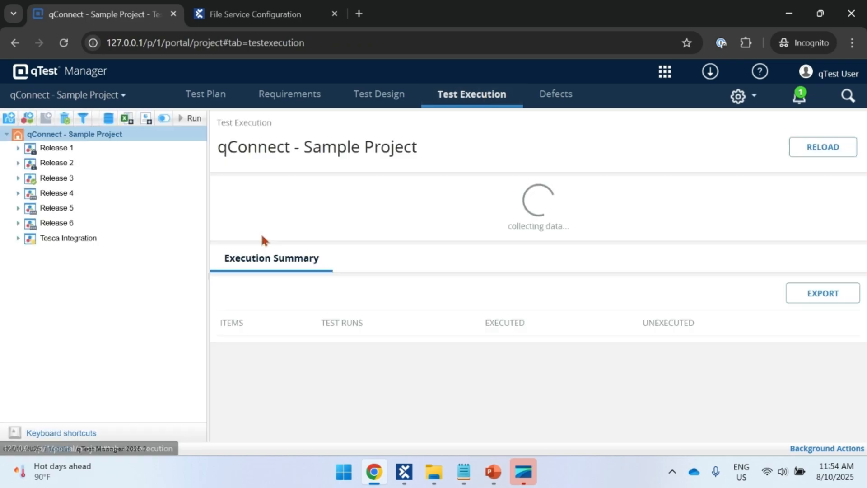
click(18, 238)
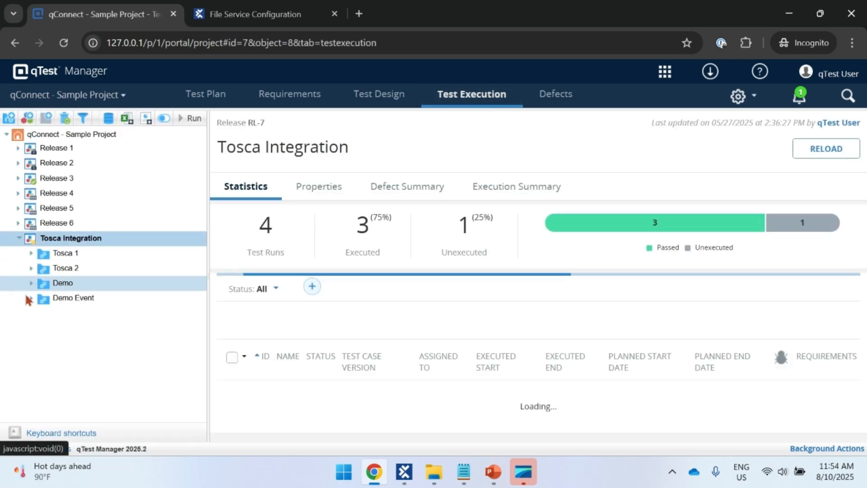
click(63, 42)
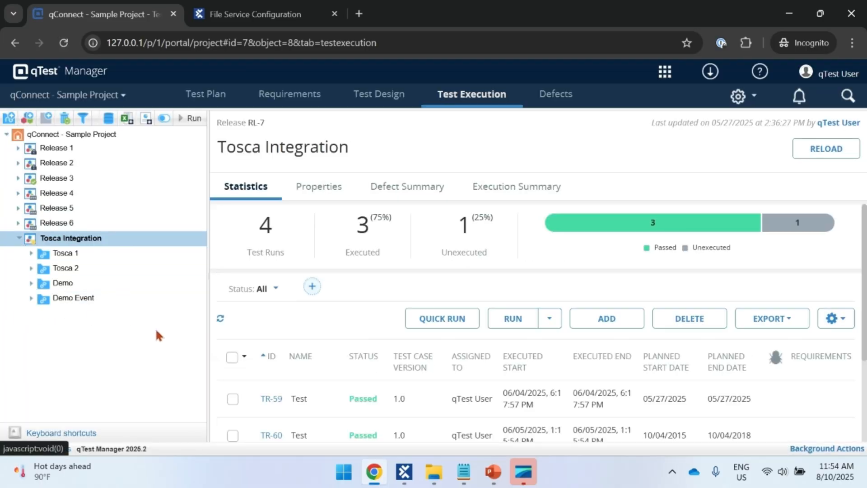
click(74, 297)
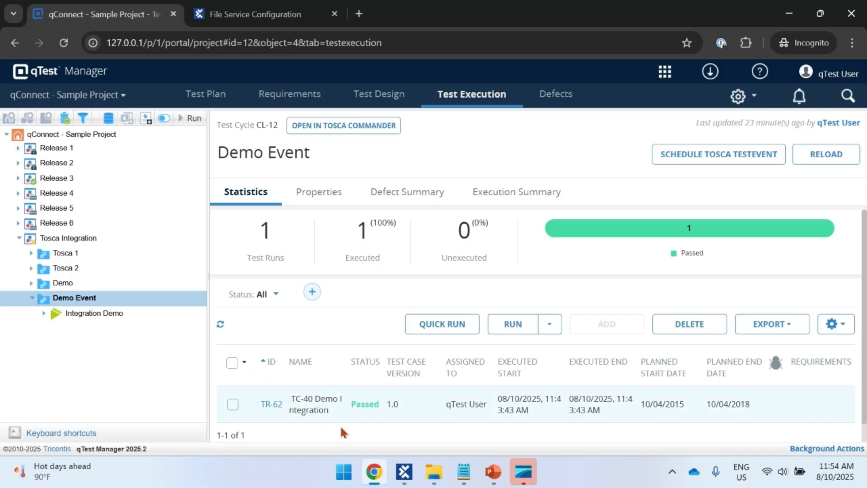
Step: Check in all changes in Tosca Commander, and display the details of the Screenshots execution list in the qTosca - Local folder
click(404, 471)
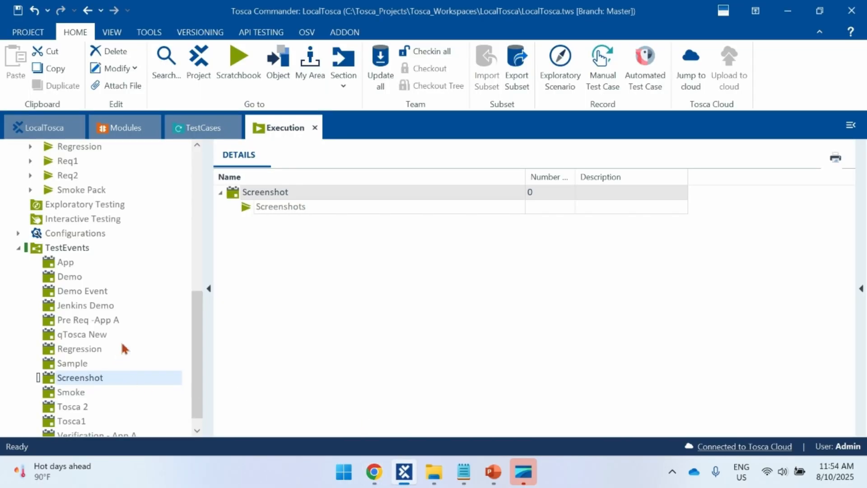
click(424, 52)
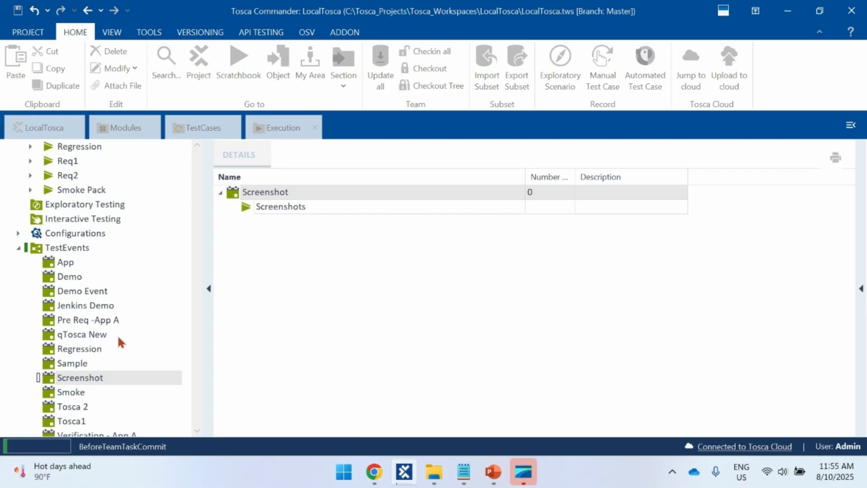
scroll(131, 354, up, 3)
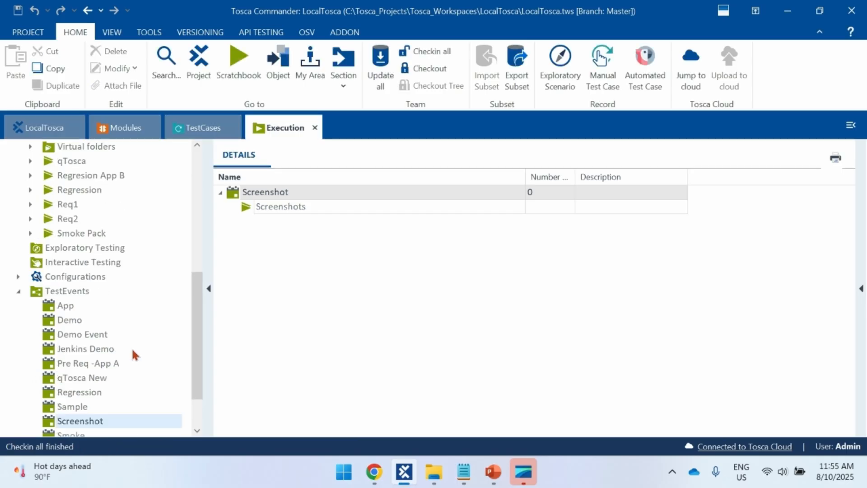
scroll(133, 354, up, 3)
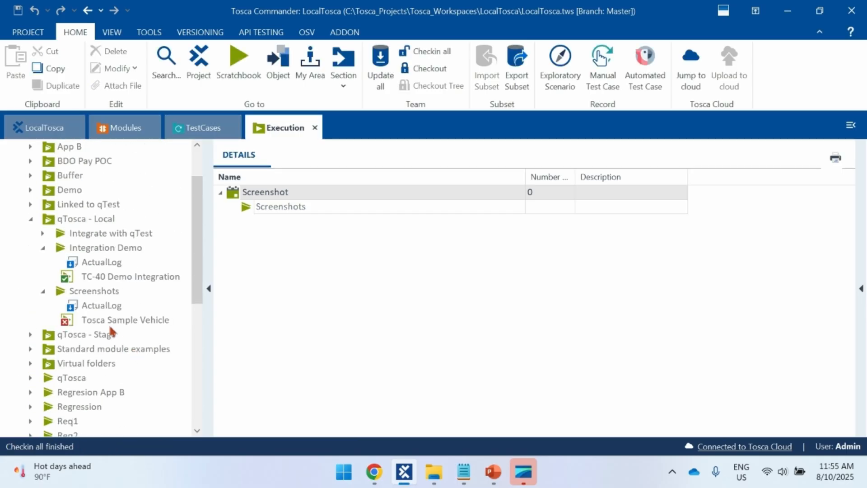
click(95, 291)
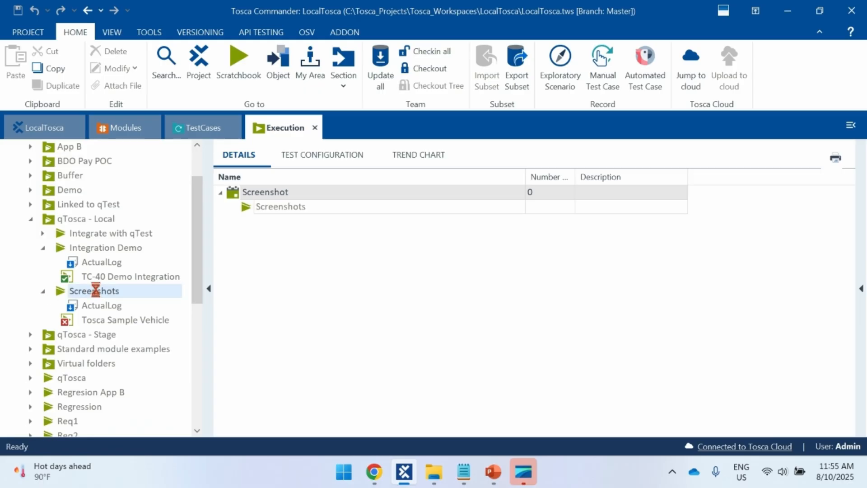
right_click(172, 270)
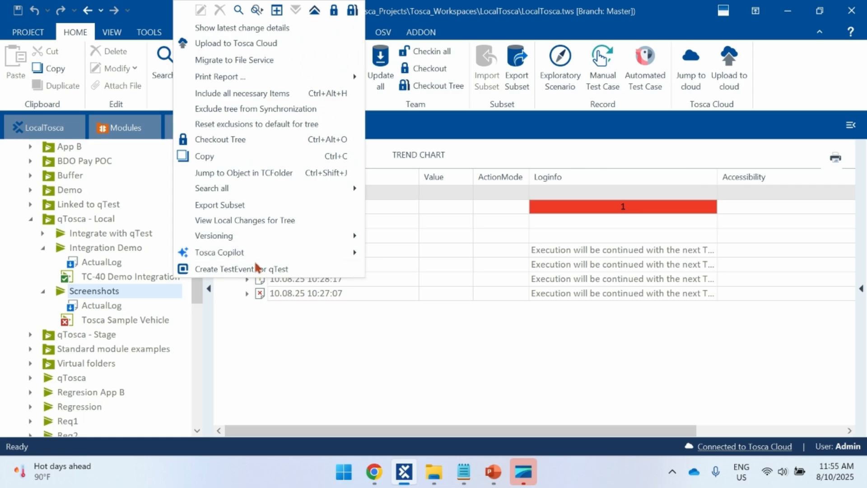
click(250, 344)
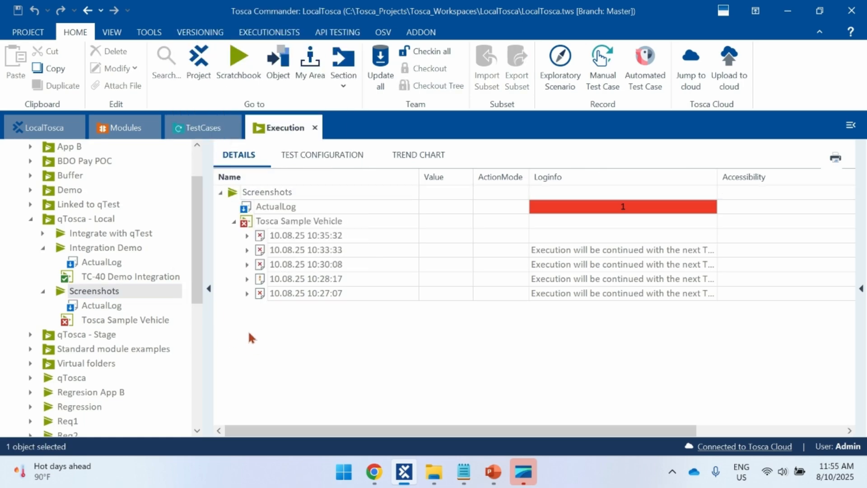
Step: Switch to qTest Manager, reload Test Execution and open the Screenshot test cycle under the Tosca Integration release
key(alt+Tab)
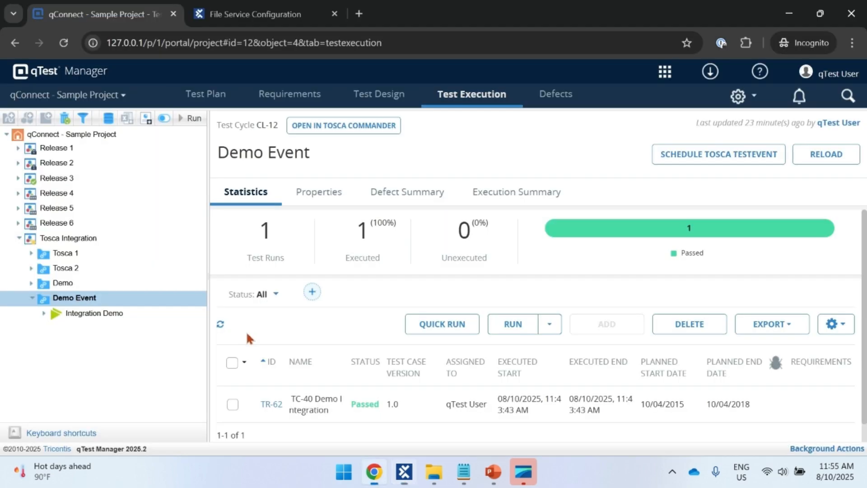
click(63, 43)
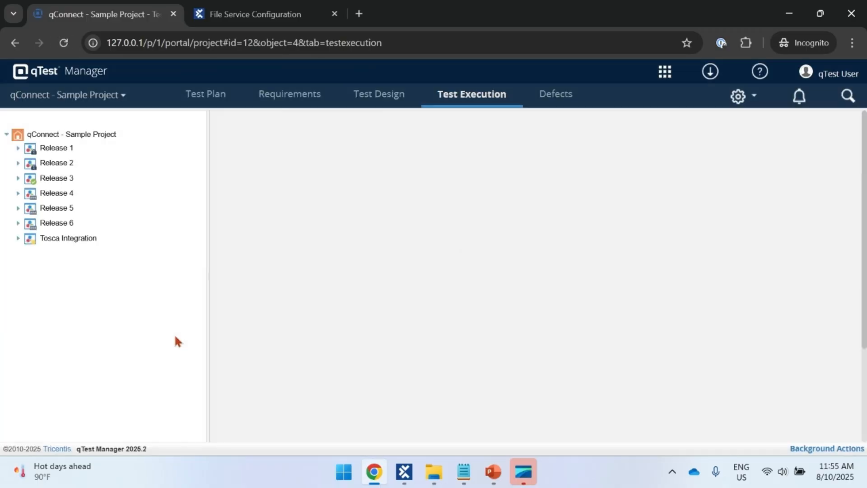
click(45, 313)
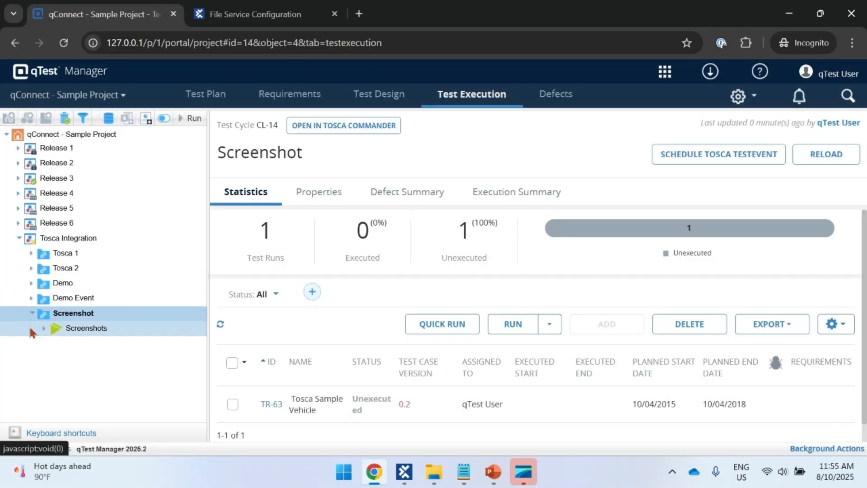
Step: Expand the Screenshots suite under the Screenshot test cycle and examine its Tosca Sample Vehicle test run
click(44, 328)
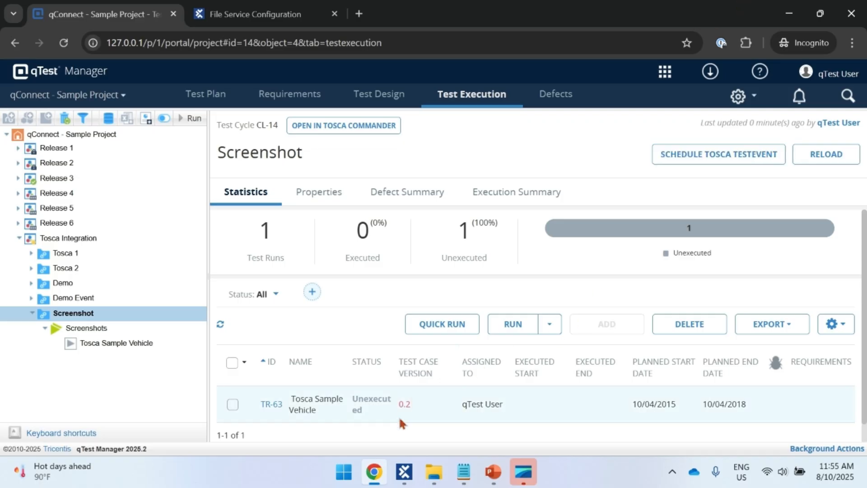
scroll(465, 403, down, 1)
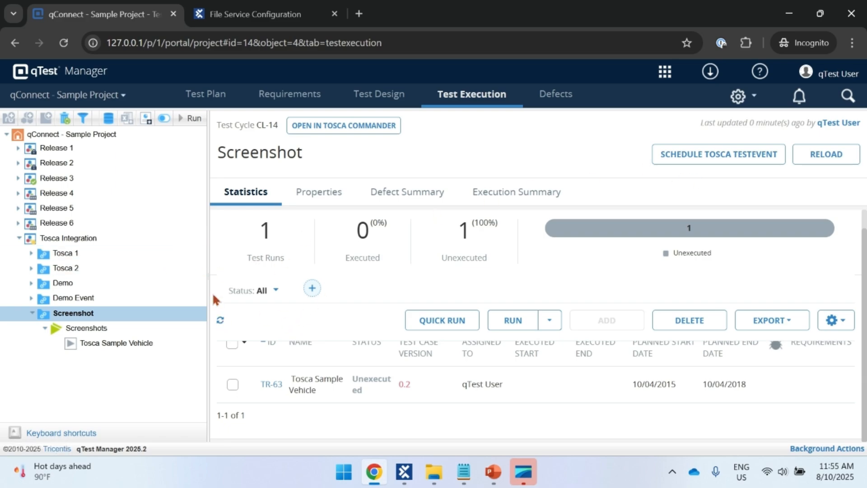
Step: Switch to Tosca Commander and execute the Screenshot TestEvent from the TestEvents folder
click(404, 471)
scroll(156, 364, down, 3)
scroll(156, 365, down, 3)
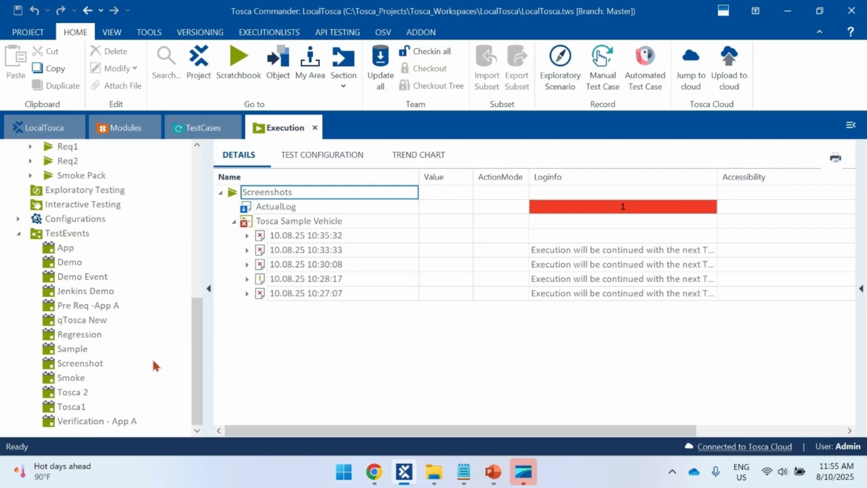
click(82, 395)
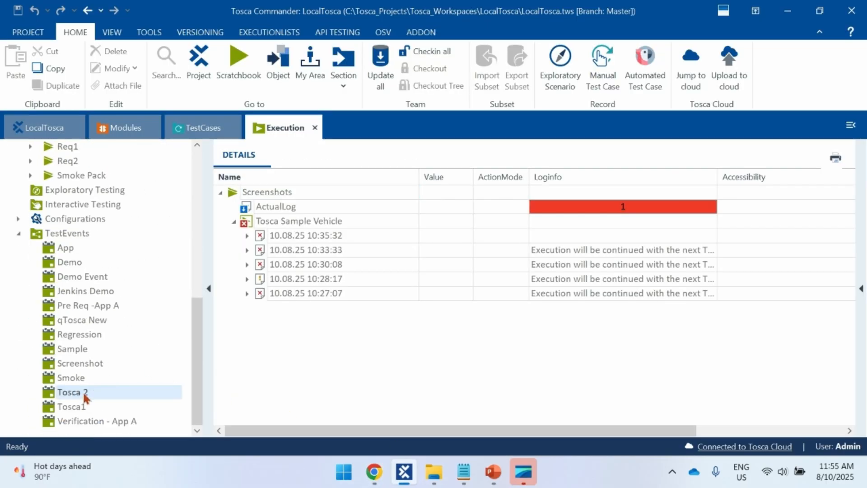
click(94, 337)
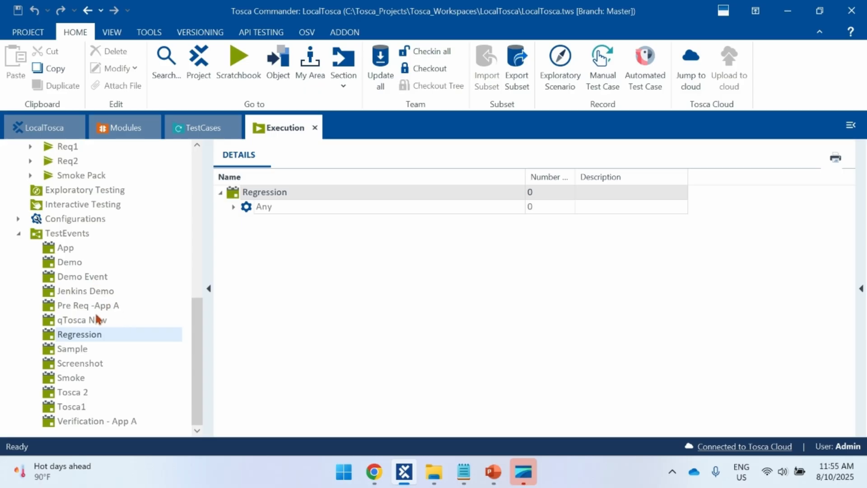
click(82, 349)
click(89, 363)
right_click(90, 364)
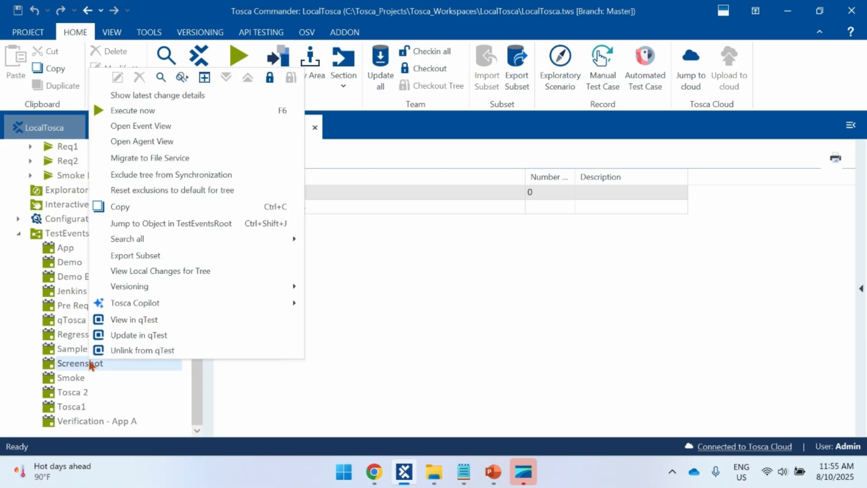
click(147, 112)
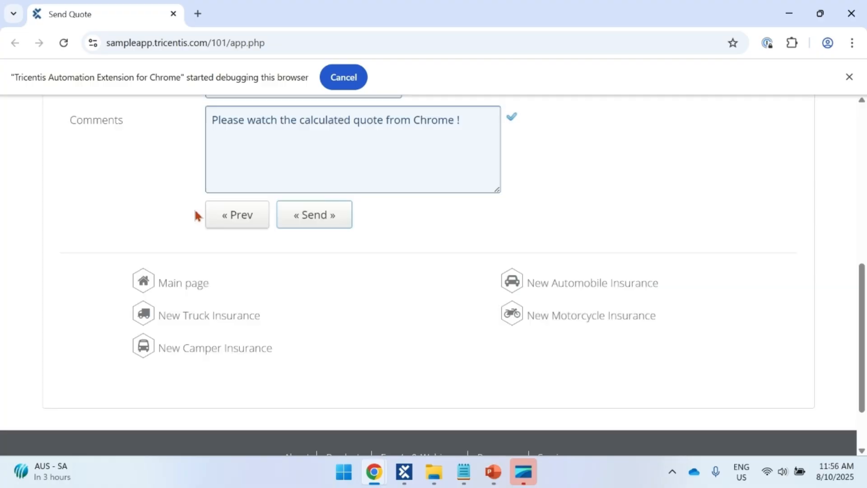
scroll(197, 216, down, 2)
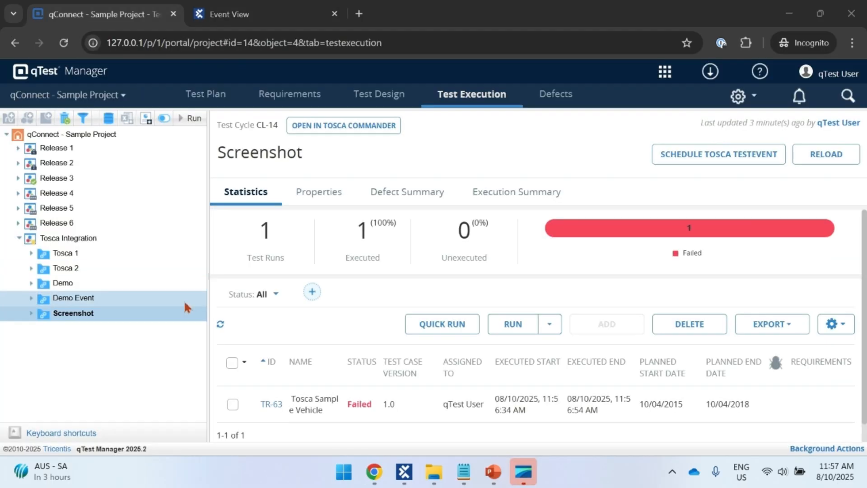
Step: In qTest Manager, open the Tosca Sample Vehicle run under Screenshots and review its execution history and step log
click(30, 315)
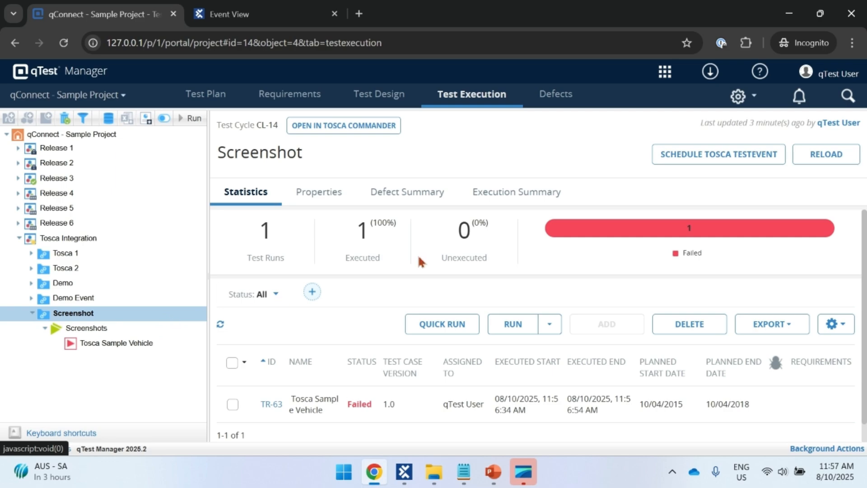
click(112, 344)
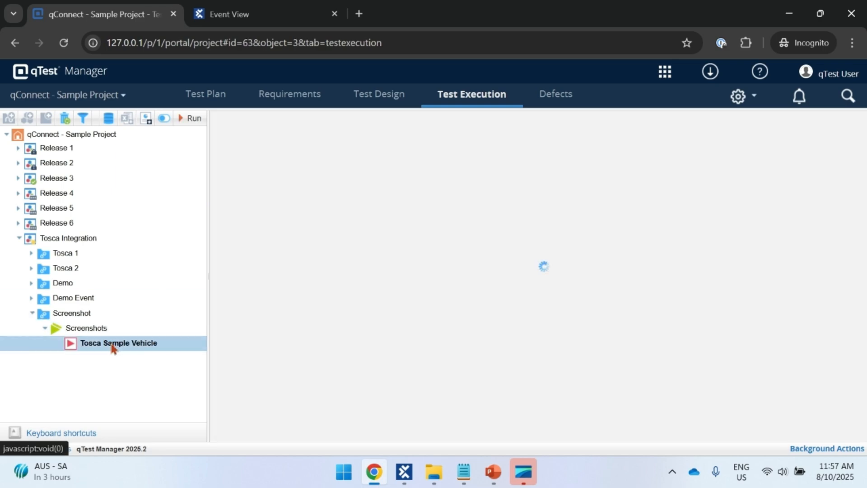
scroll(504, 253, down, 3)
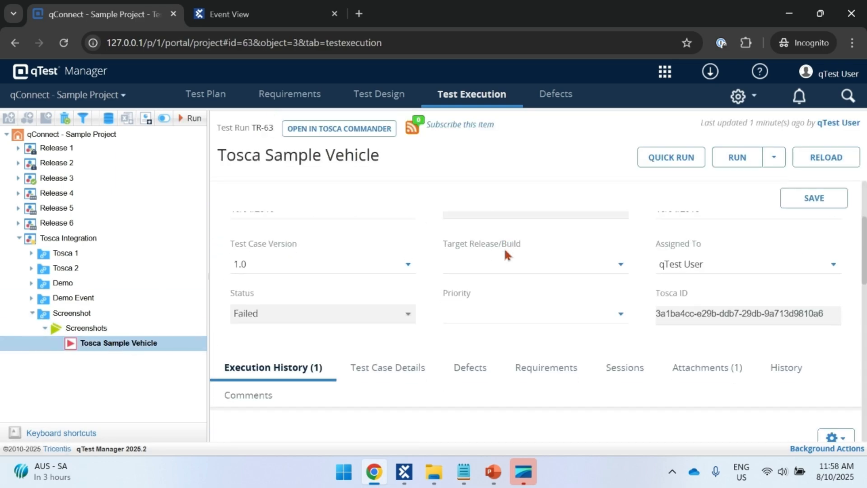
scroll(354, 234, up, 3)
scroll(491, 284, down, 4)
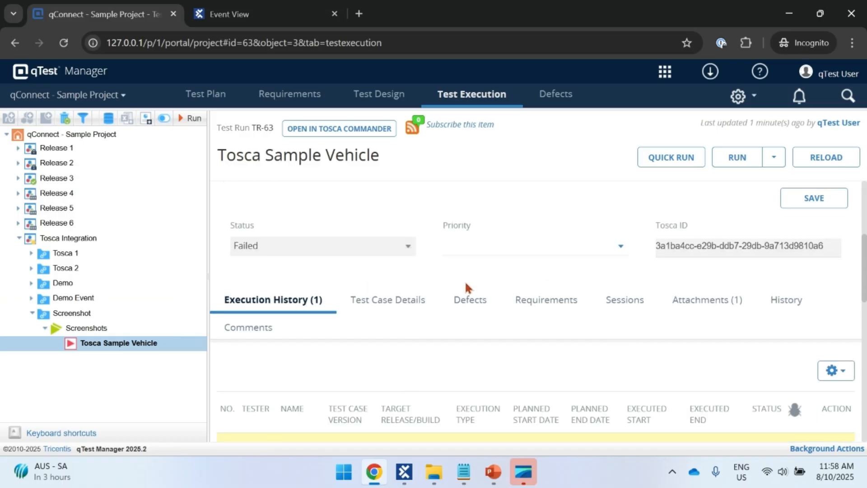
scroll(468, 287, down, 4)
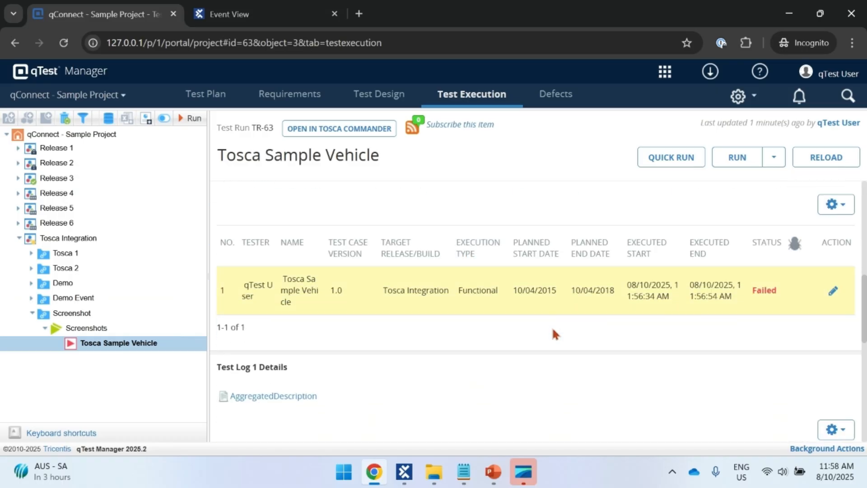
scroll(555, 334, down, 5)
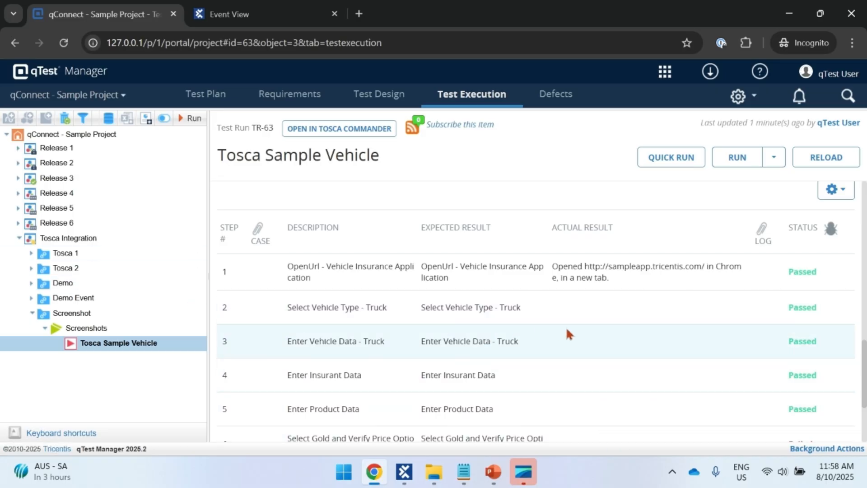
scroll(568, 334, down, 3)
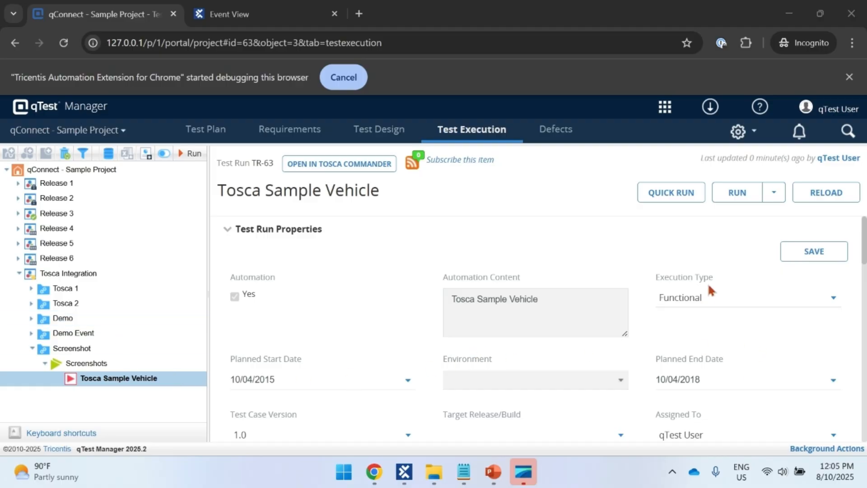
Step: Reload the Tosca Sample Vehicle test run and review its execution history, Test Log 2 steps and attachments
click(826, 192)
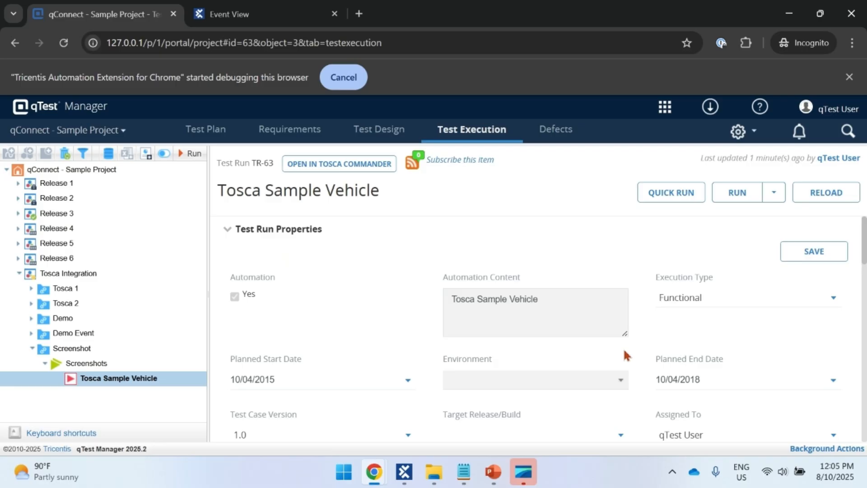
scroll(574, 356, down, 6)
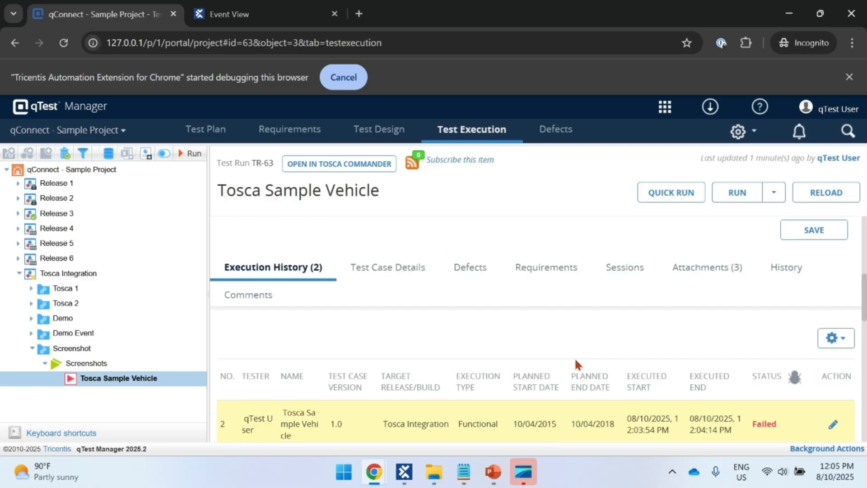
scroll(575, 363, down, 3)
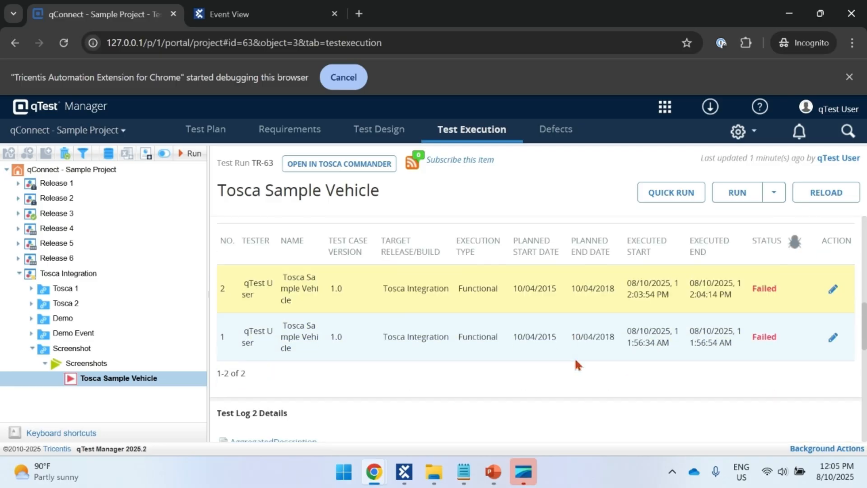
scroll(575, 357, down, 5)
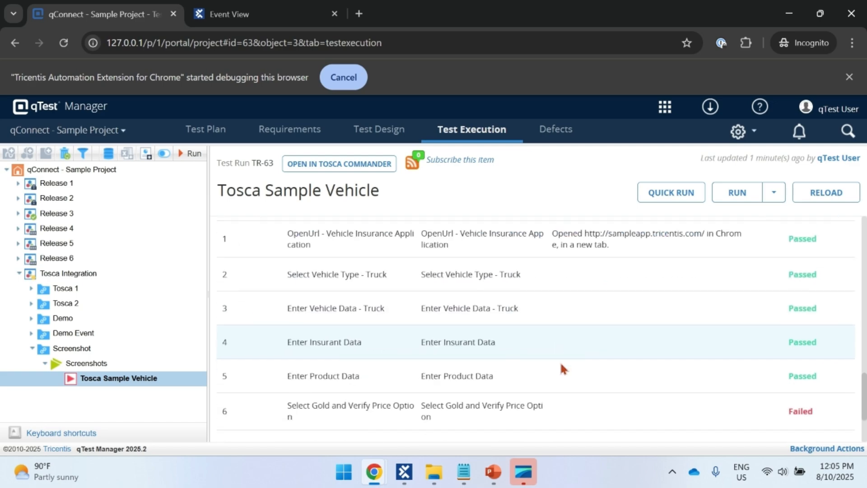
scroll(562, 392, down, 2)
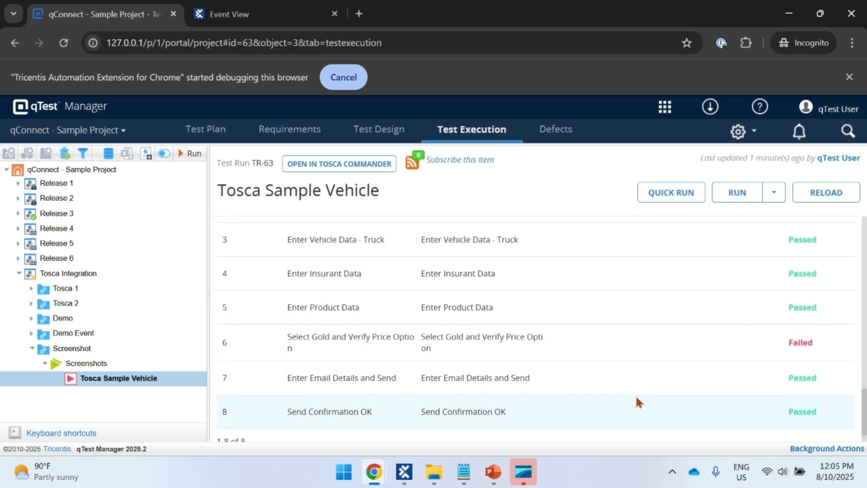
scroll(636, 395, down, 1)
scroll(636, 394, up, 3)
scroll(635, 389, up, 4)
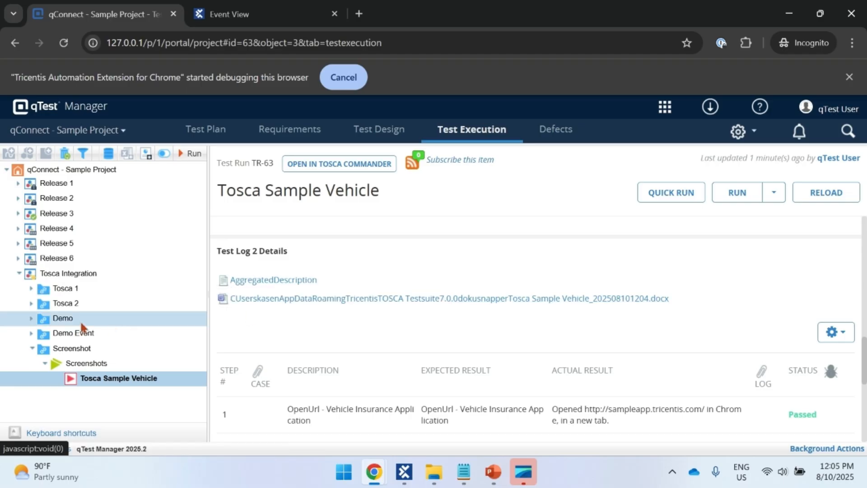
Step: Open the TC-40 Demo Integration run under Demo Event and check its Test Log 1 details for attachments
click(63, 335)
click(67, 350)
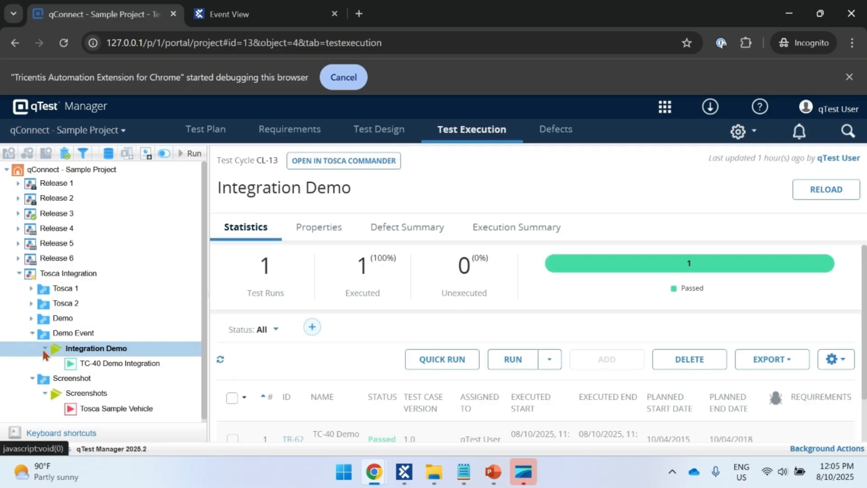
click(162, 361)
scroll(496, 300, down, 6)
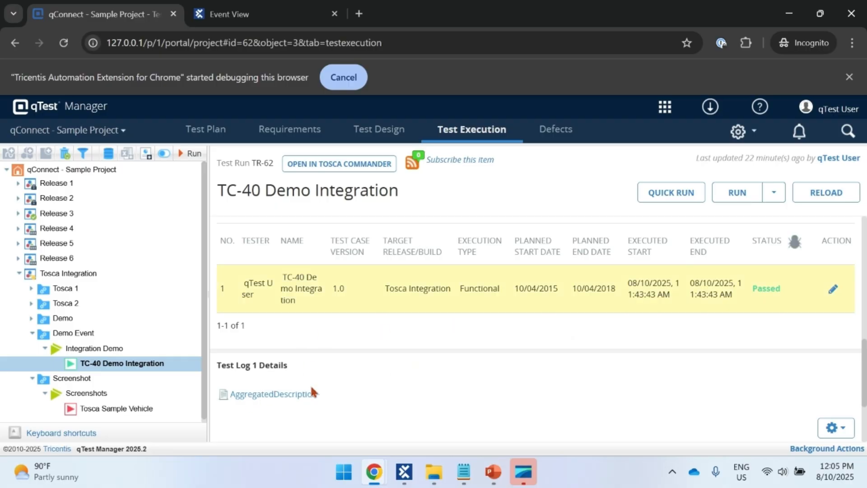
scroll(365, 389, down, 2)
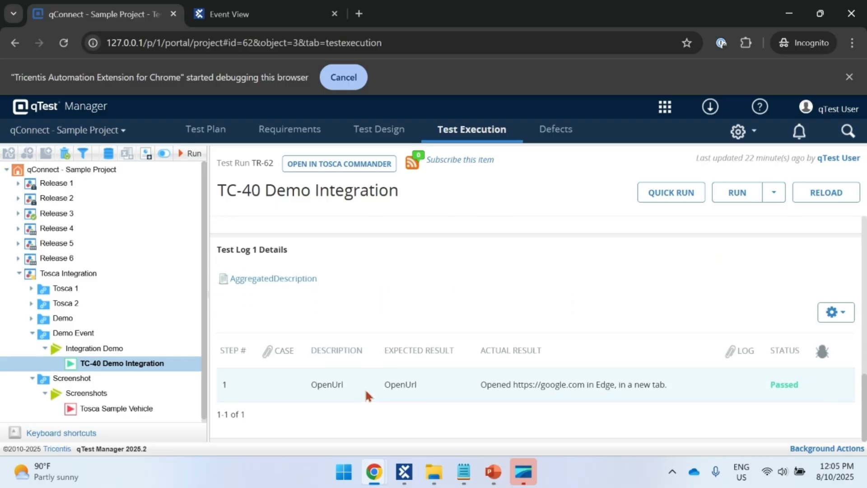
Step: Return to the Tosca Sample Vehicle run, save the DokuSnapper Word document attached to Test Log 2 and open it in Word
click(118, 409)
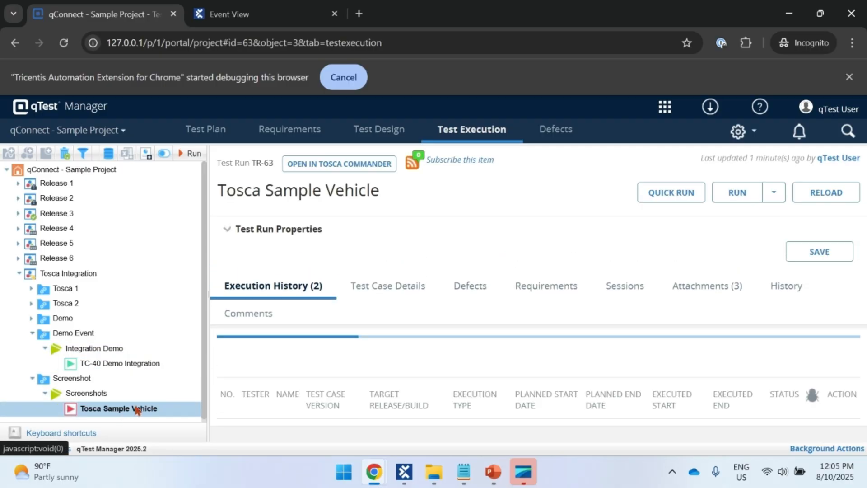
scroll(452, 352, down, 5)
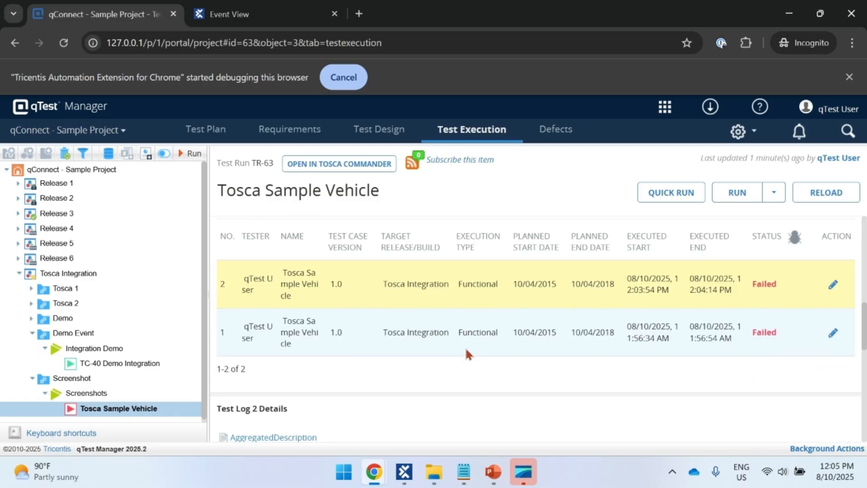
scroll(464, 345, down, 3)
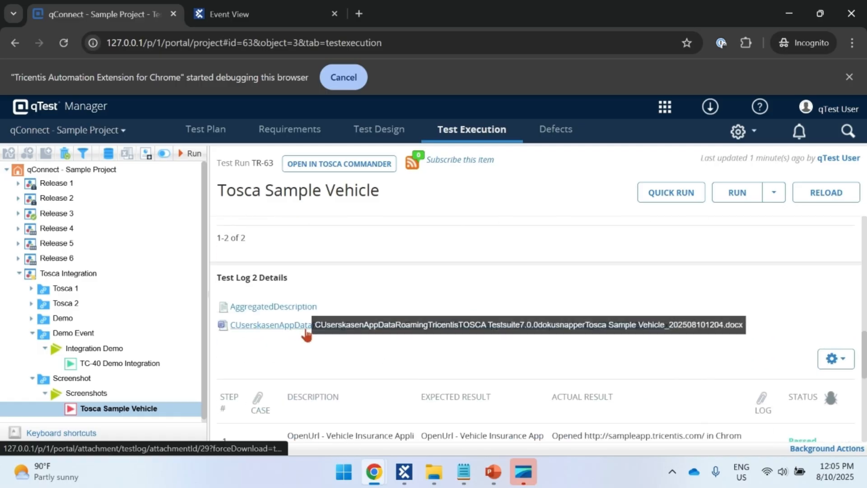
click(305, 331)
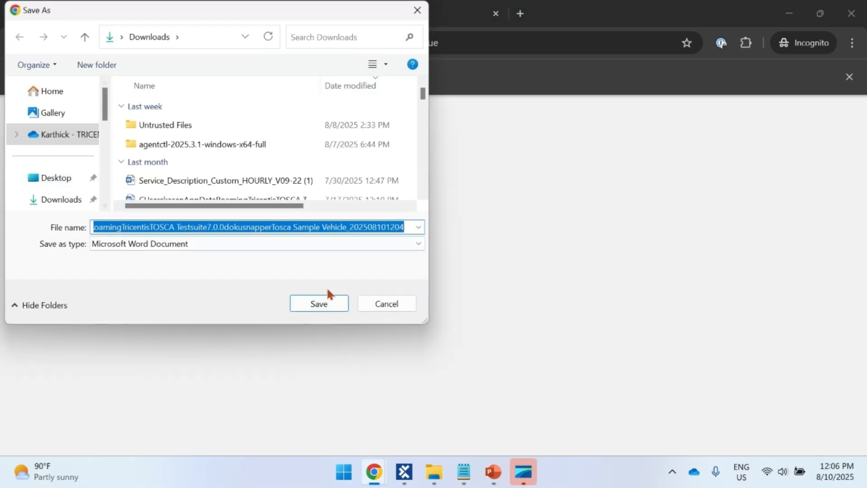
click(376, 309)
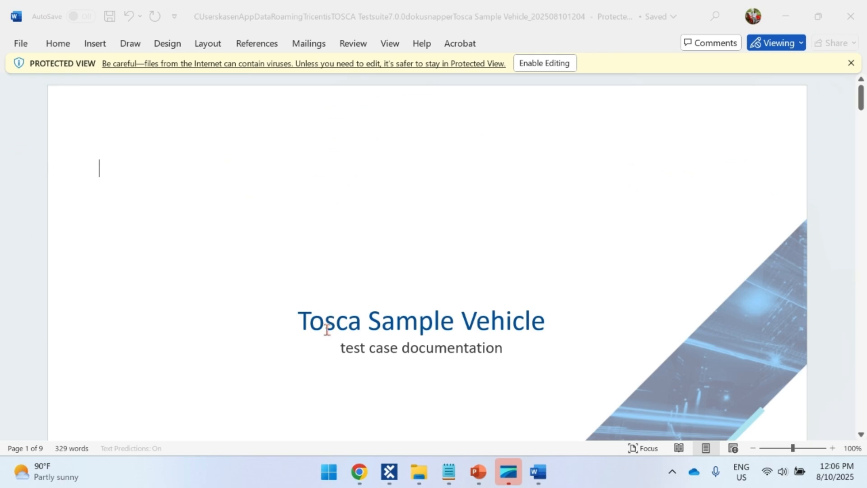
Step: Review the DokuSnapper document's overview, results and the screenshots with descriptions for each test step
scroll(326, 328, down, 5)
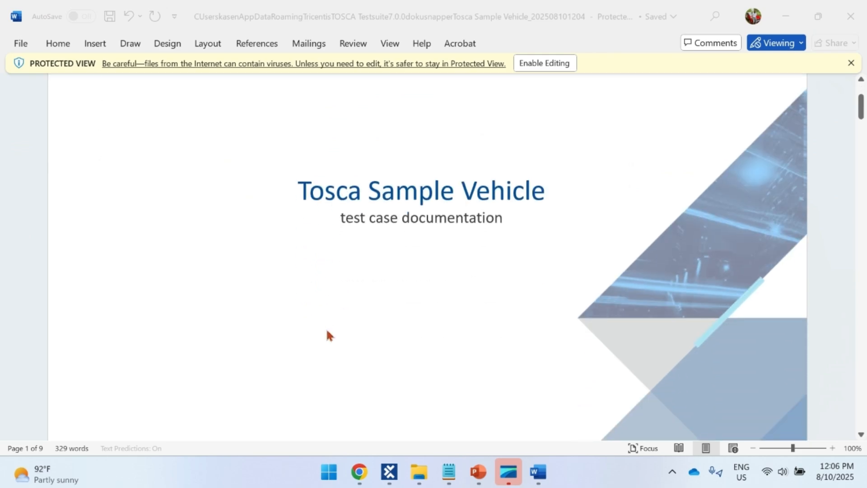
scroll(327, 332, down, 8)
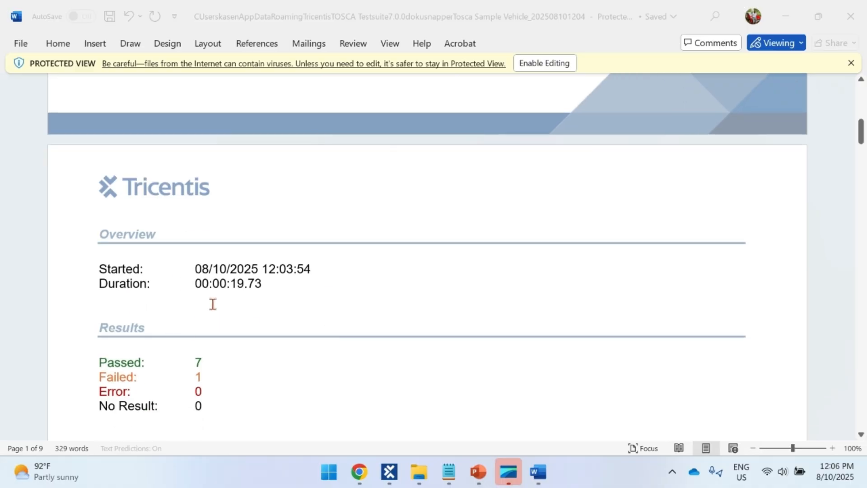
scroll(219, 339, down, 2)
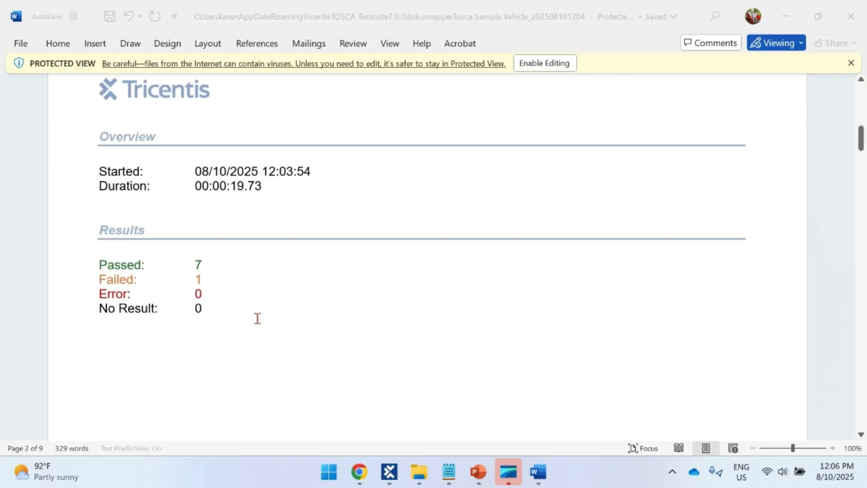
scroll(259, 318, down, 15)
scroll(260, 321, down, 5)
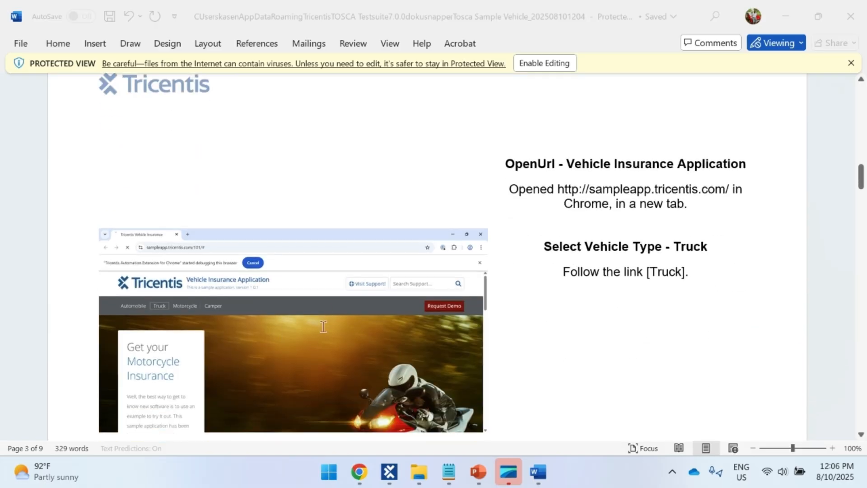
scroll(636, 228, down, 2)
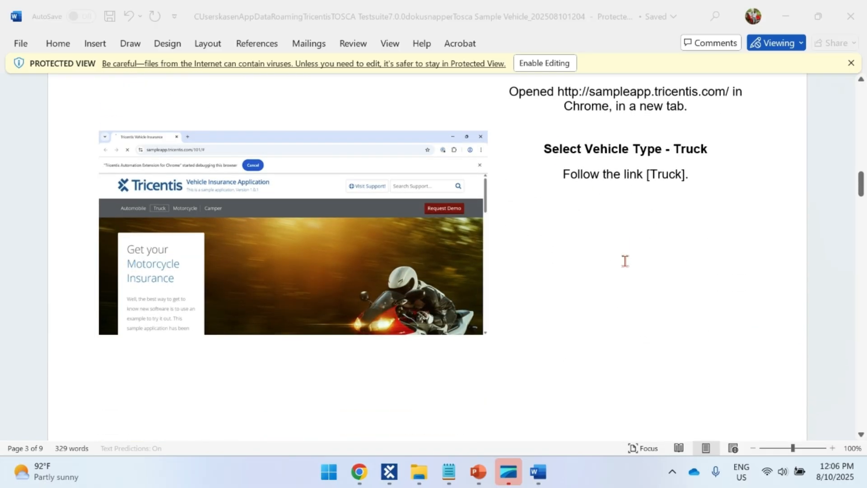
scroll(625, 261, down, 10)
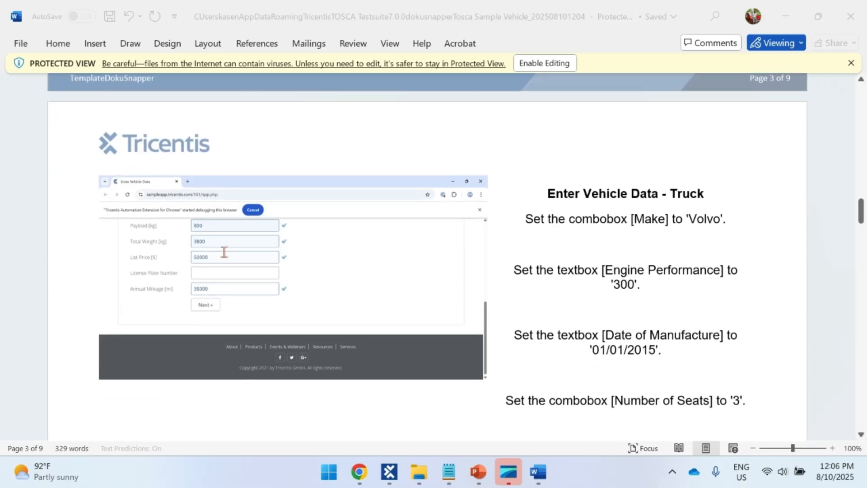
scroll(587, 334, down, 1)
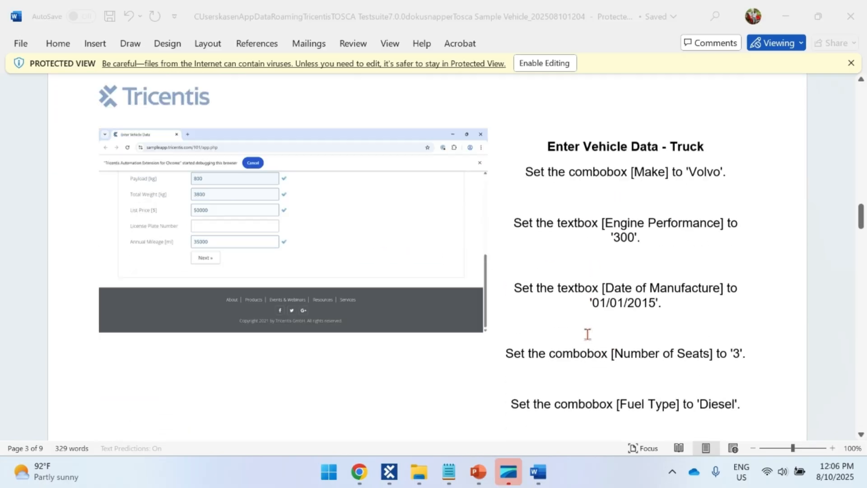
scroll(587, 334, down, 12)
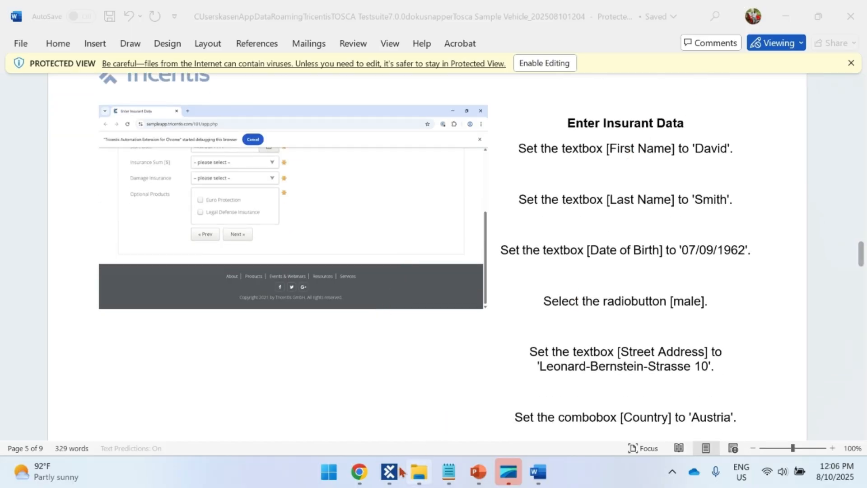
Step: Return to the qTest Manager test run, then switch to the PowerPoint presentation and select its title slide
mouse_move(360, 472)
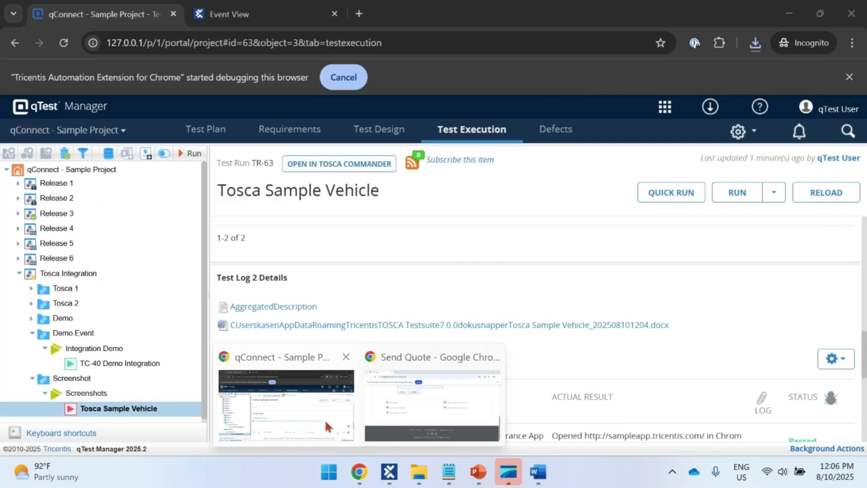
click(324, 419)
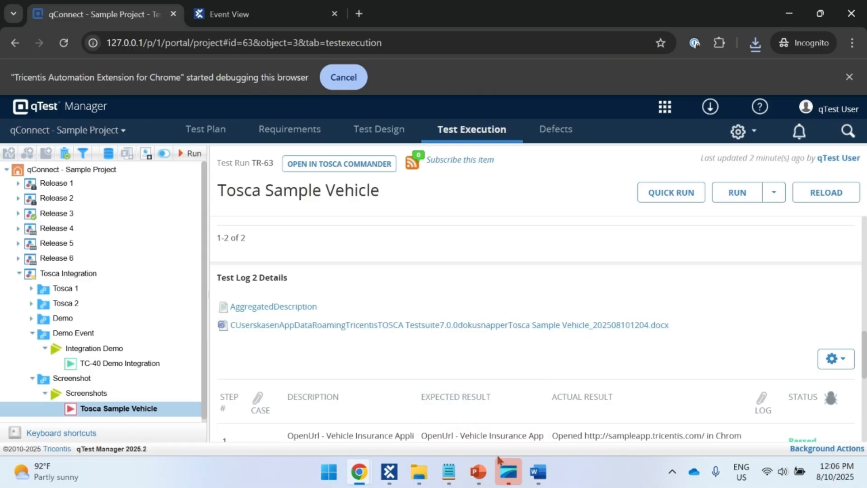
click(478, 472)
click(104, 179)
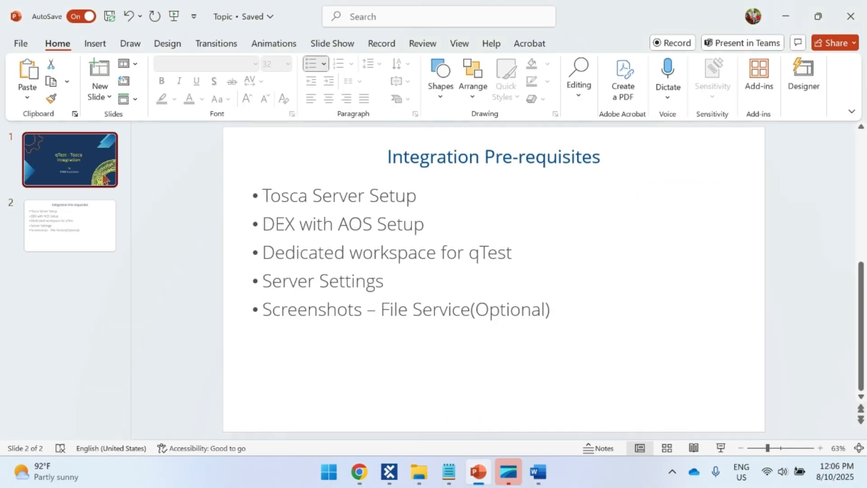